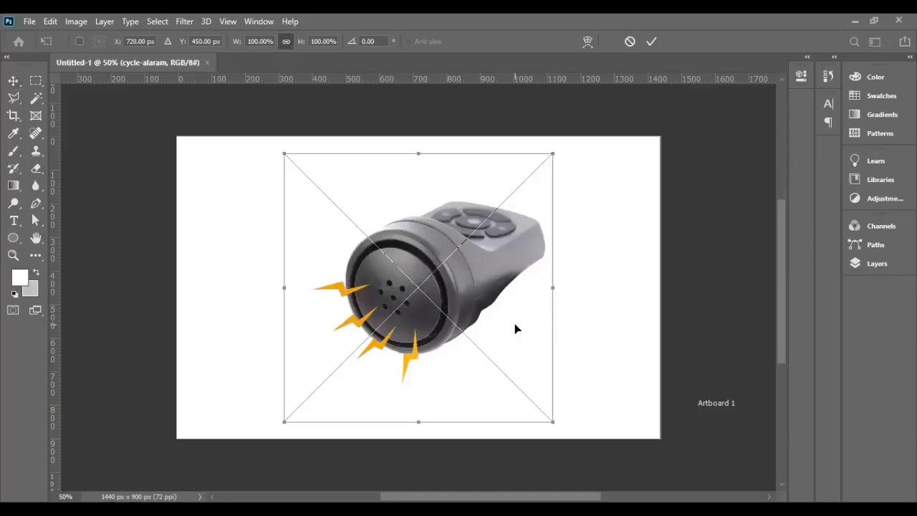
Step: Commit the cycle-alaram bell image placed on Artboard 1
{"action": "key", "text": "Return"}
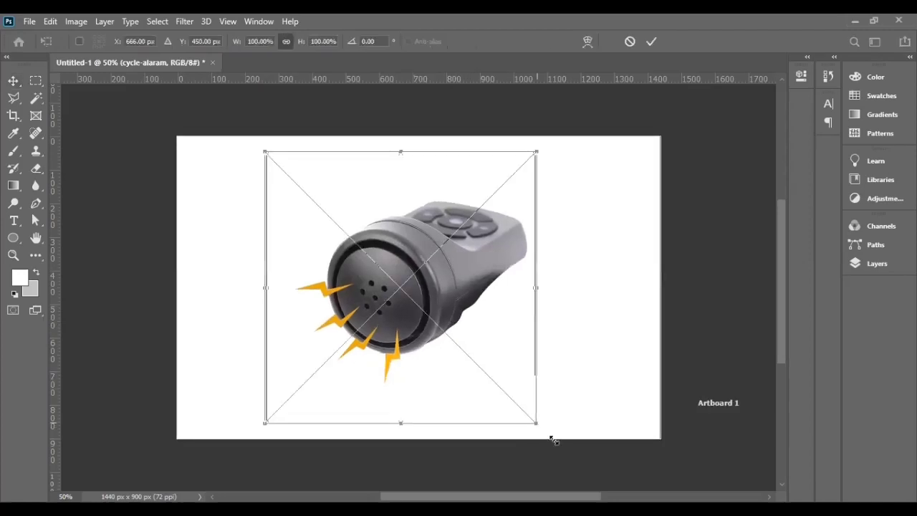
Step: Enlarge the bell image slightly and set the foreground colour to purple
{"action": "left_click_drag", "start_coordinate": [536, 422], "coordinate": [547, 434]}
{"action": "key", "text": "Return"}
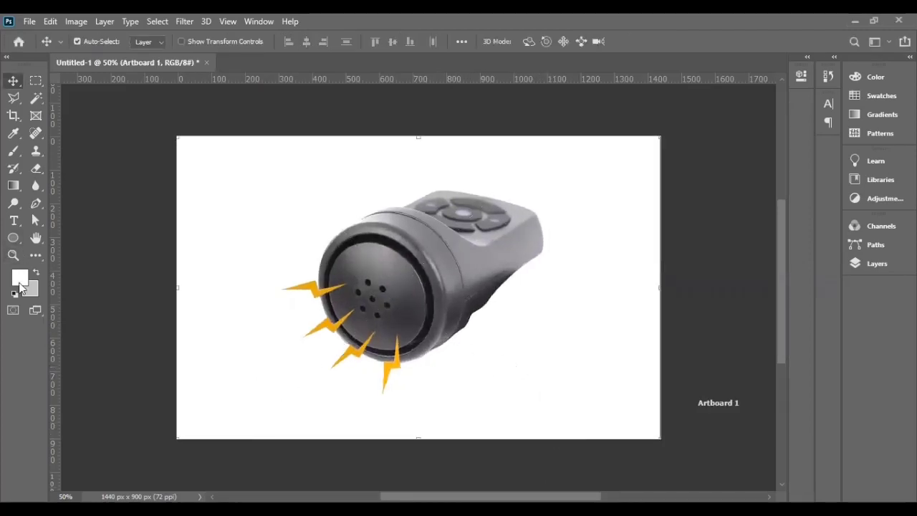
{"action": "left_click", "coordinate": [19, 281]}
{"action": "left_click", "coordinate": [727, 332]}
{"action": "left_click", "coordinate": [809, 248]}
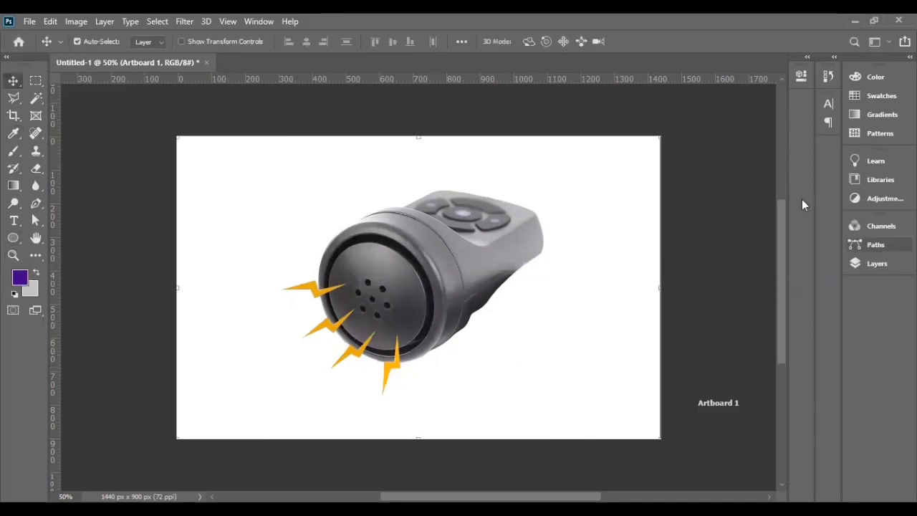
Step: Fill Layer 1 with the purple foreground colour
{"action": "left_click", "coordinate": [857, 263]}
{"action": "left_click", "coordinate": [602, 282]}
{"action": "left_click", "coordinate": [628, 363]}
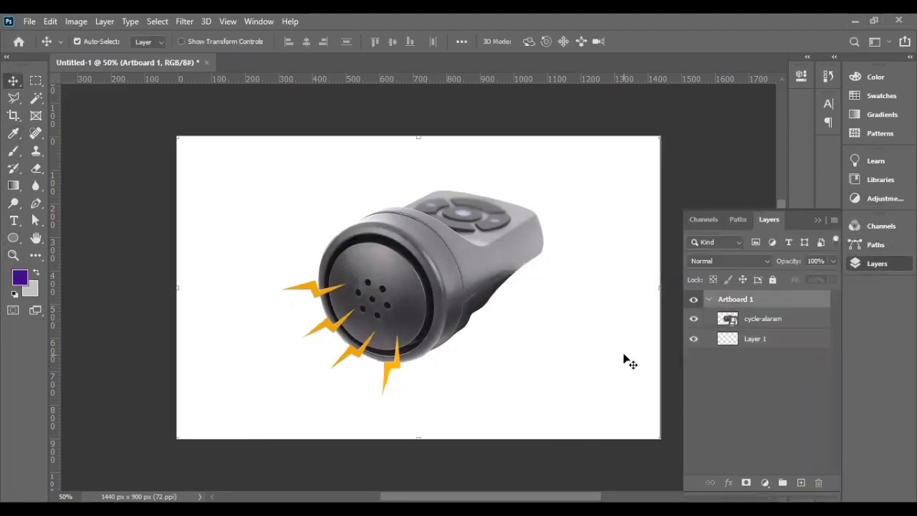
{"action": "left_click", "coordinate": [817, 221]}
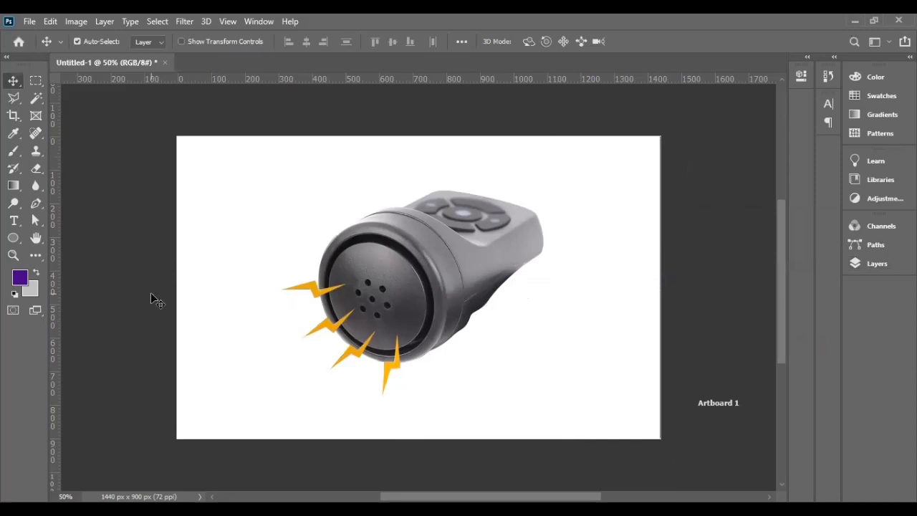
{"action": "left_click", "coordinate": [279, 331]}
{"action": "left_click", "coordinate": [867, 264]}
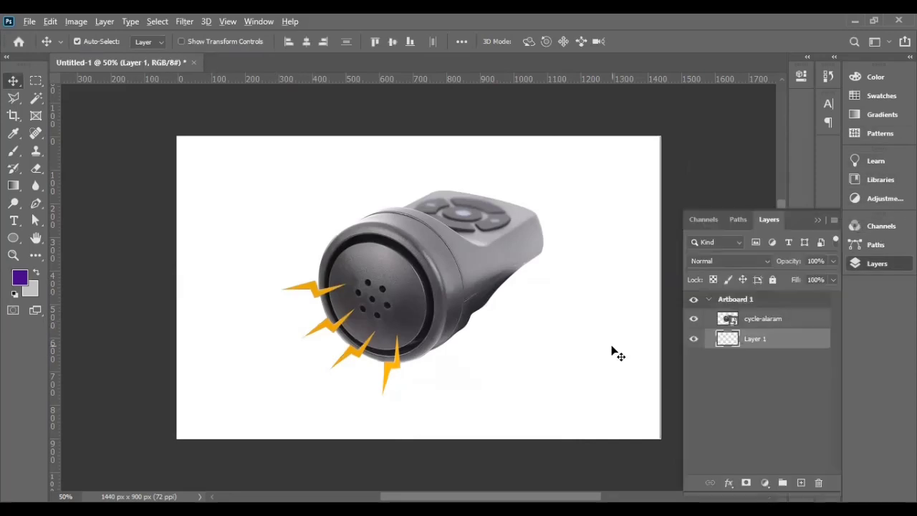
{"action": "key", "text": "alt+BackSpace"}
Step: Nudge and hide the cycle-alaram bell layer, then fully lock purple Layer 1
{"action": "left_click", "coordinate": [385, 305]}
{"action": "left_click_drag", "start_coordinate": [378, 314], "coordinate": [382, 304]}
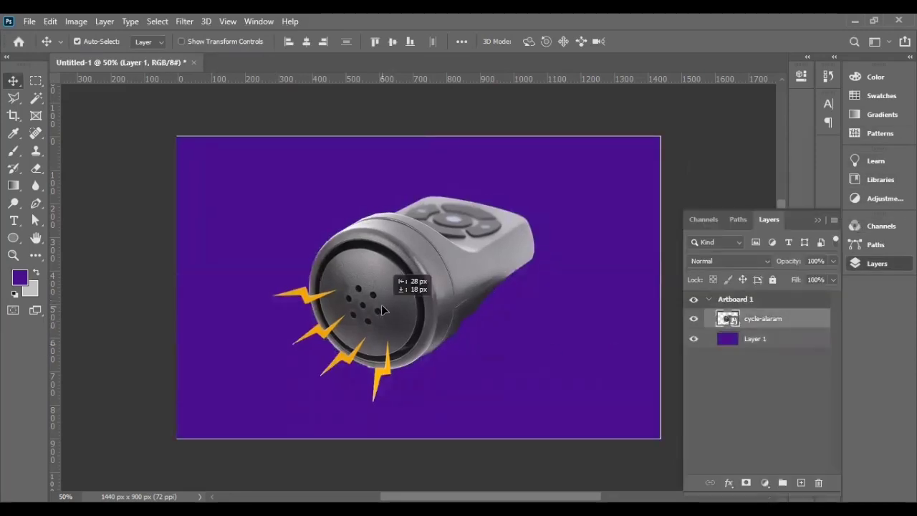
{"action": "left_click", "coordinate": [693, 318]}
{"action": "left_click", "coordinate": [749, 342]}
{"action": "left_click", "coordinate": [774, 279]}
{"action": "left_click", "coordinate": [12, 238]}
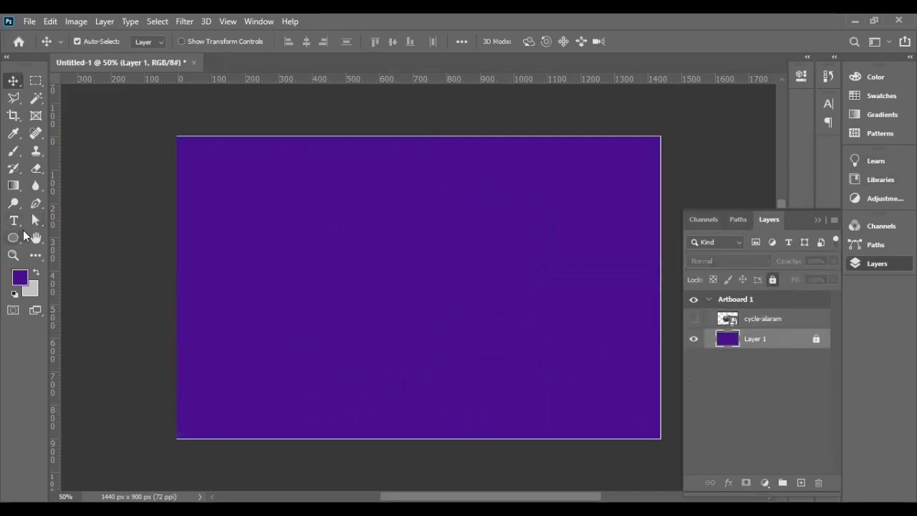
Step: Draw a centred 584 px circle with no fill and a white 7 px outline
{"action": "left_click_drag", "start_coordinate": [303, 174], "coordinate": [499, 371]}
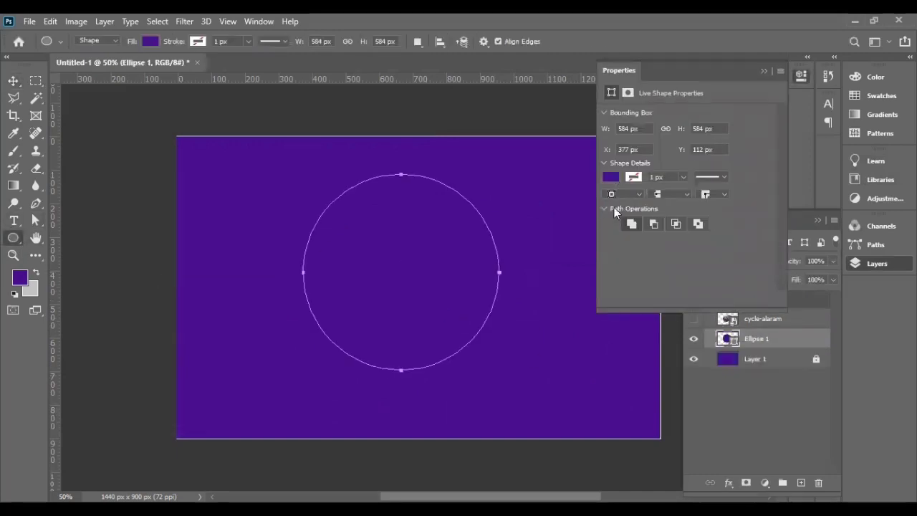
{"action": "left_click", "coordinate": [633, 177]}
{"action": "left_click", "coordinate": [613, 248]}
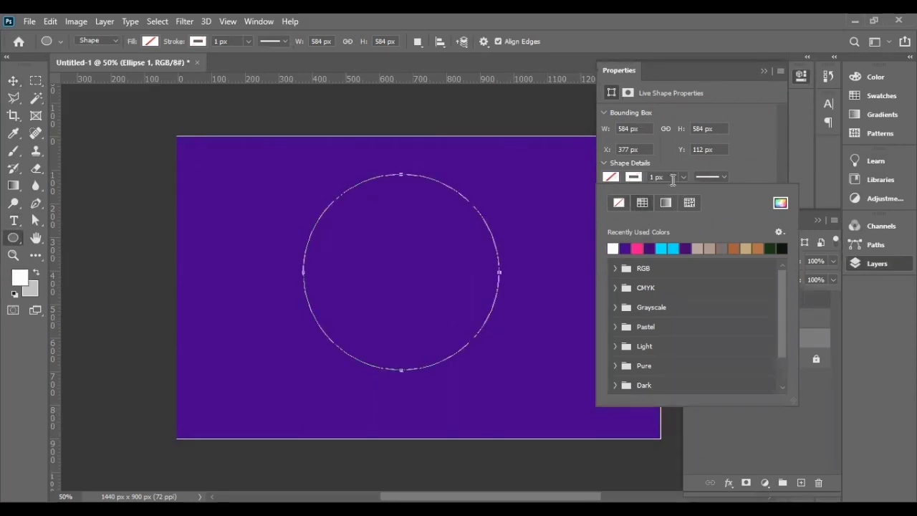
{"action": "left_click", "coordinate": [672, 179]}
{"action": "type", "text": "5"}
{"action": "key", "text": "Return"}
{"action": "type", "text": "7"}
{"action": "key", "text": "Return"}
{"action": "left_click", "coordinate": [762, 71]}
{"action": "key", "text": "v"}
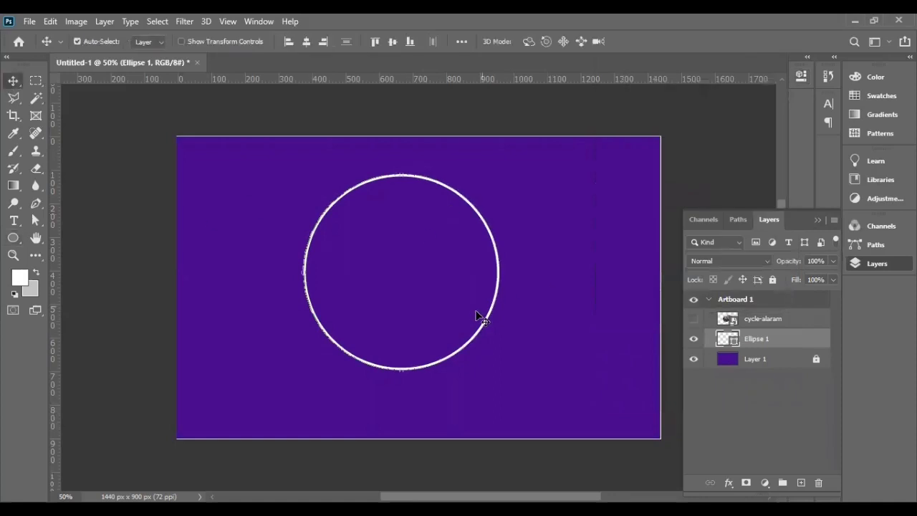
Step: Move the circle toward the artboard centre and scale it down
{"action": "mouse_move", "coordinate": [444, 387]}
{"action": "left_mouse_down"}
{"action": "mouse_move", "coordinate": [462, 369]}
{"action": "mouse_move", "coordinate": [487, 370]}
{"action": "left_mouse_up"}
{"action": "key", "text": "ctrl+t"}
{"action": "key", "text": "Return"}
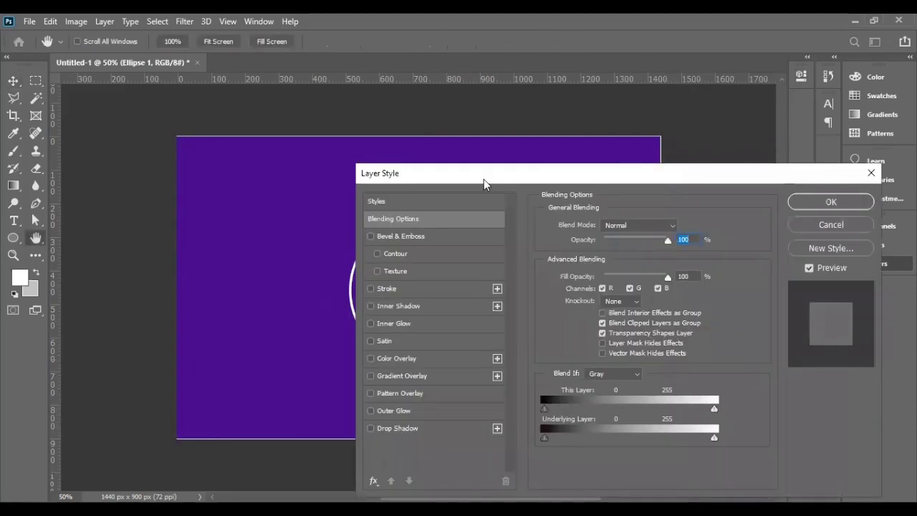
Step: Add a 00ccff cyan Stroke layer effect to the circle, size 5
{"action": "left_click_drag", "start_coordinate": [484, 180], "coordinate": [625, 160]}
{"action": "left_click", "coordinate": [531, 273]}
{"action": "left_click", "coordinate": [719, 306]}
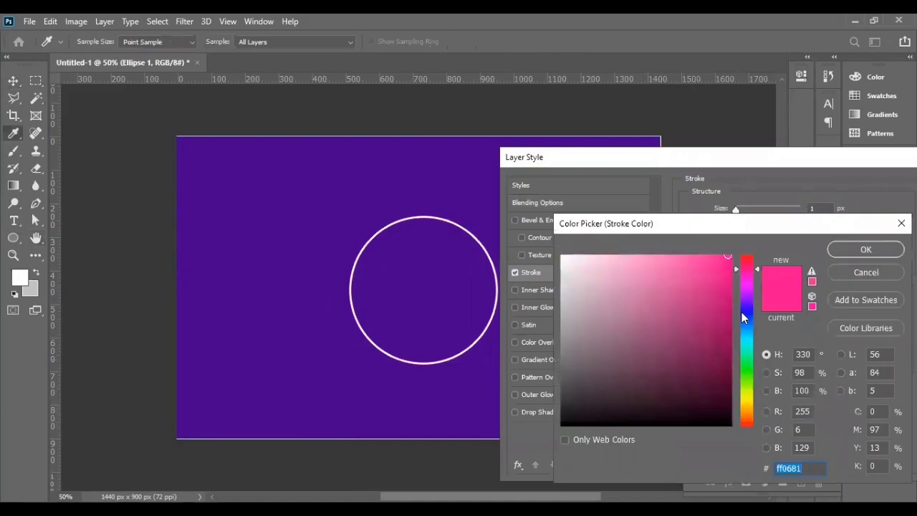
{"action": "type", "text": "00ccff"}
{"action": "left_click", "coordinate": [839, 251]}
{"action": "double_click", "coordinate": [820, 210]}
{"action": "type", "text": "5"}
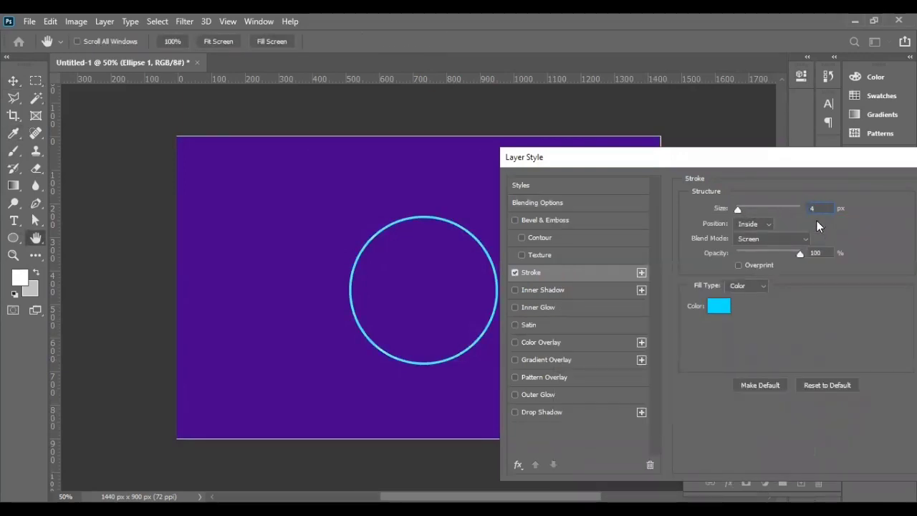
{"action": "left_click_drag", "start_coordinate": [645, 156], "coordinate": [554, 157]}
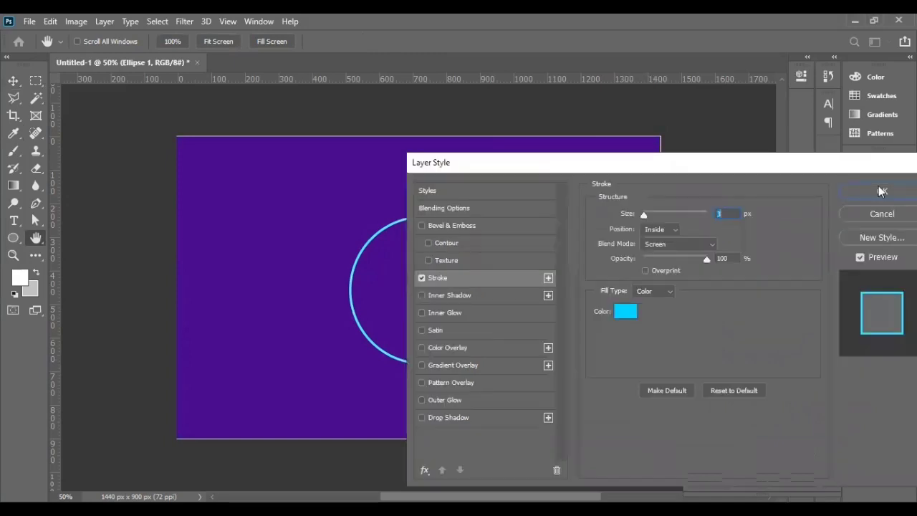
{"action": "left_click", "coordinate": [877, 192]}
Step: Change the circle's cyan stroke effect size to 4 px
{"action": "scroll", "coordinate": [610, 283], "scroll_direction": "up", "scroll_amount": 3}
{"action": "scroll", "coordinate": [432, 234], "scroll_direction": "up", "scroll_amount": 1}
{"action": "scroll", "coordinate": [411, 256], "scroll_direction": "down", "scroll_amount": 1}
{"action": "scroll", "coordinate": [406, 242], "scroll_direction": "down", "scroll_amount": 2}
{"action": "double_click", "coordinate": [788, 341]}
{"action": "left_click", "coordinate": [452, 278]}
{"action": "type", "text": "4"}
{"action": "left_click", "coordinate": [862, 192]}
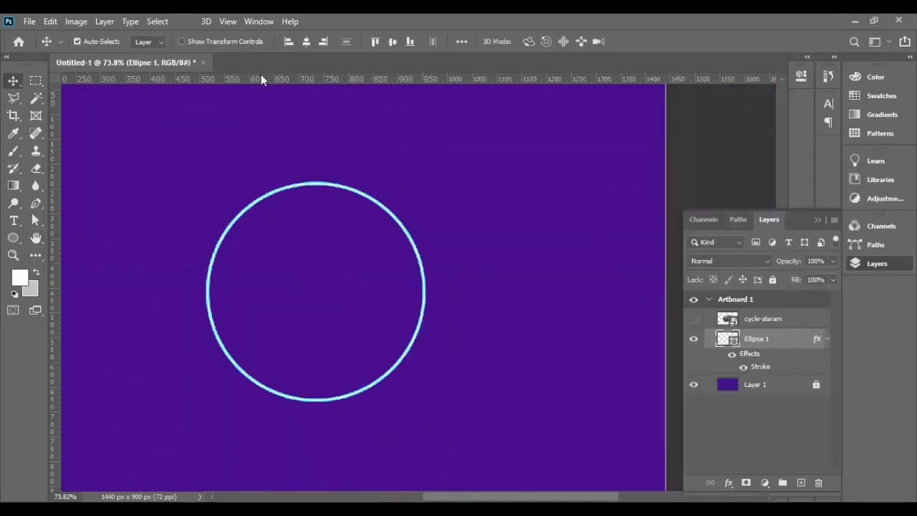
Step: Duplicate the cyan ring and apply a 4.8 px Gaussian Blur as a smart object
{"action": "left_click_drag", "start_coordinate": [799, 477], "coordinate": [801, 481]}
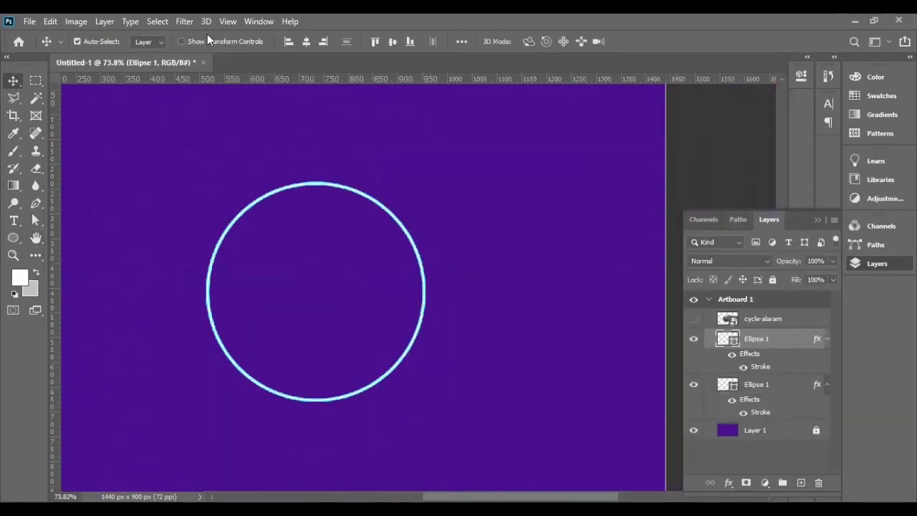
{"action": "left_click", "coordinate": [184, 21]}
{"action": "left_click", "coordinate": [386, 223]}
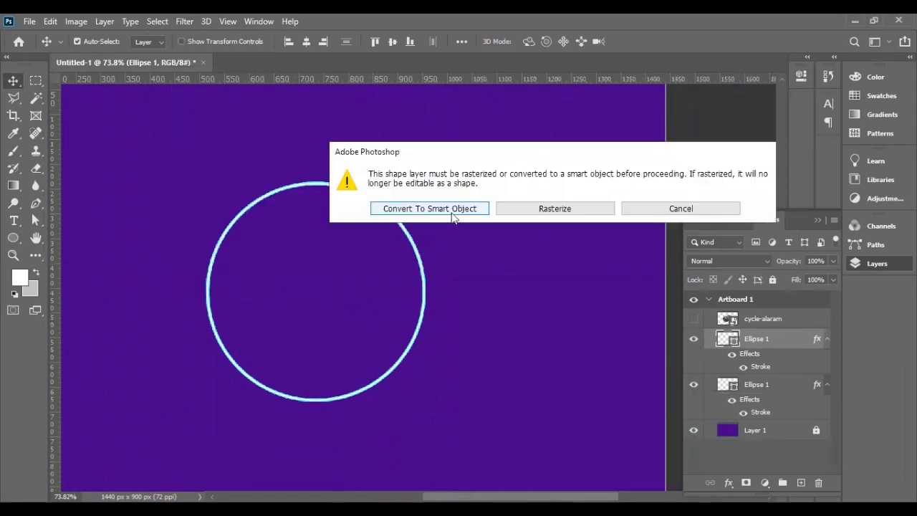
{"action": "left_click", "coordinate": [414, 207]}
{"action": "mouse_move", "coordinate": [622, 284]}
{"action": "left_mouse_down"}
{"action": "mouse_move", "coordinate": [572, 293]}
{"action": "mouse_move", "coordinate": [603, 295]}
{"action": "left_mouse_up"}
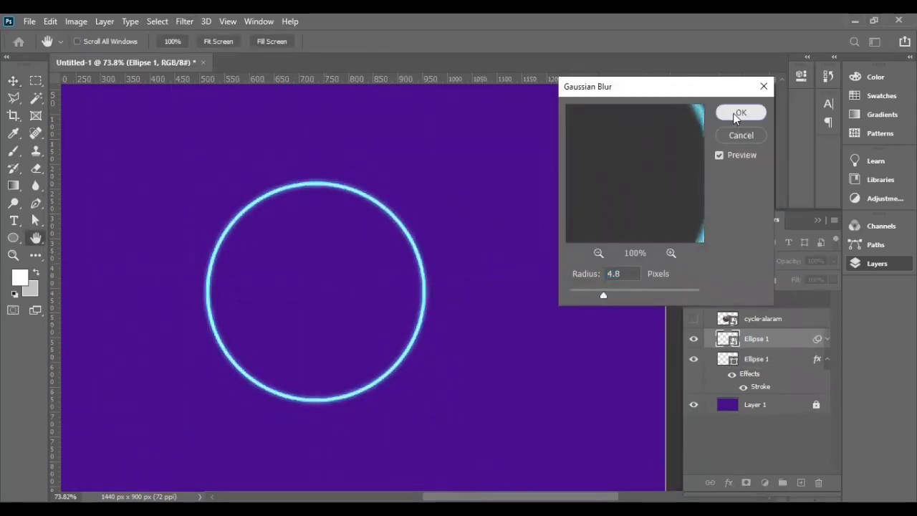
{"action": "left_click", "coordinate": [741, 113]}
Step: Set the blurred ring copy to Color Dodge blending and duplicate it
{"action": "left_click", "coordinate": [727, 262]}
{"action": "left_click", "coordinate": [717, 214]}
{"action": "scroll", "coordinate": [721, 260], "scroll_direction": "down", "scroll_amount": 1}
{"action": "scroll", "coordinate": [721, 259], "scroll_direction": "down", "scroll_amount": 1}
{"action": "scroll", "coordinate": [721, 259], "scroll_direction": "down", "scroll_amount": 5}
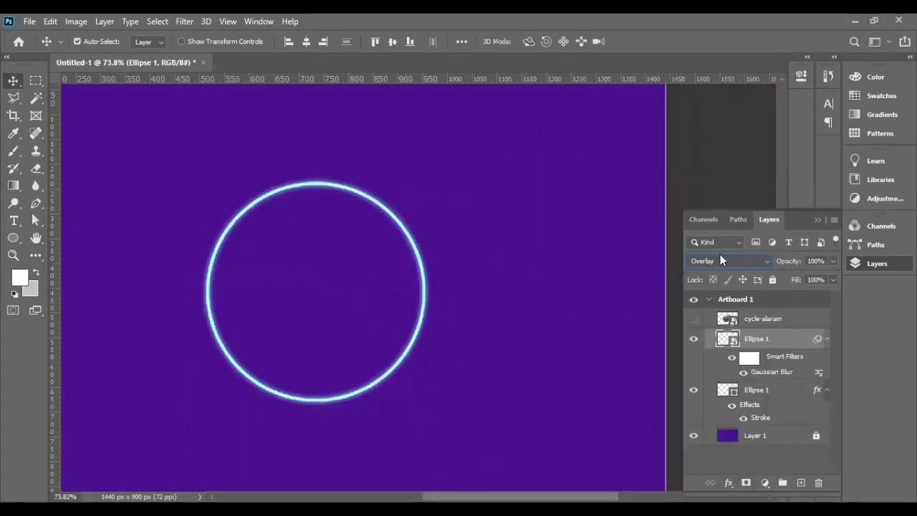
{"action": "scroll", "coordinate": [720, 259], "scroll_direction": "down", "scroll_amount": 2}
{"action": "scroll", "coordinate": [728, 262], "scroll_direction": "down", "scroll_amount": 2}
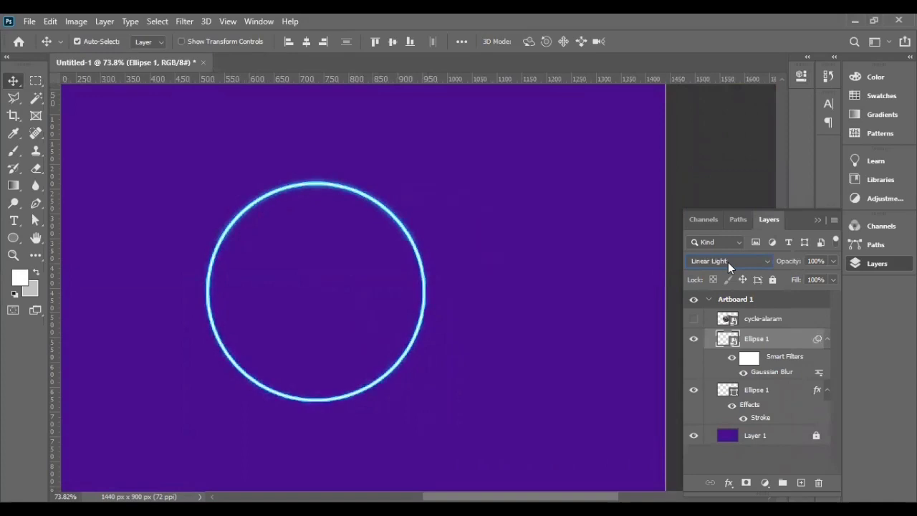
{"action": "scroll", "coordinate": [728, 262], "scroll_direction": "up", "scroll_amount": 1}
{"action": "scroll", "coordinate": [728, 262], "scroll_direction": "up", "scroll_amount": 1}
{"action": "scroll", "coordinate": [728, 262], "scroll_direction": "up", "scroll_amount": 2}
{"action": "scroll", "coordinate": [728, 262], "scroll_direction": "up", "scroll_amount": 1}
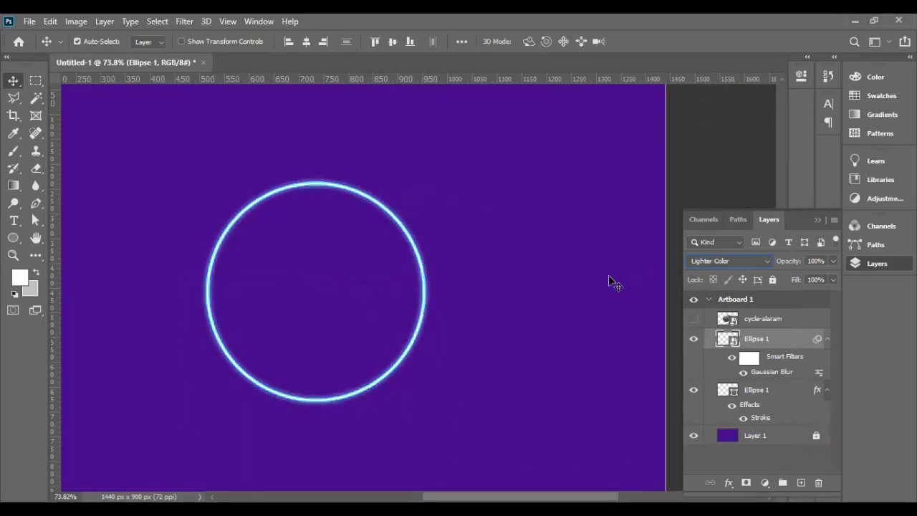
{"action": "left_click", "coordinate": [728, 262]}
{"action": "left_click", "coordinate": [724, 287]}
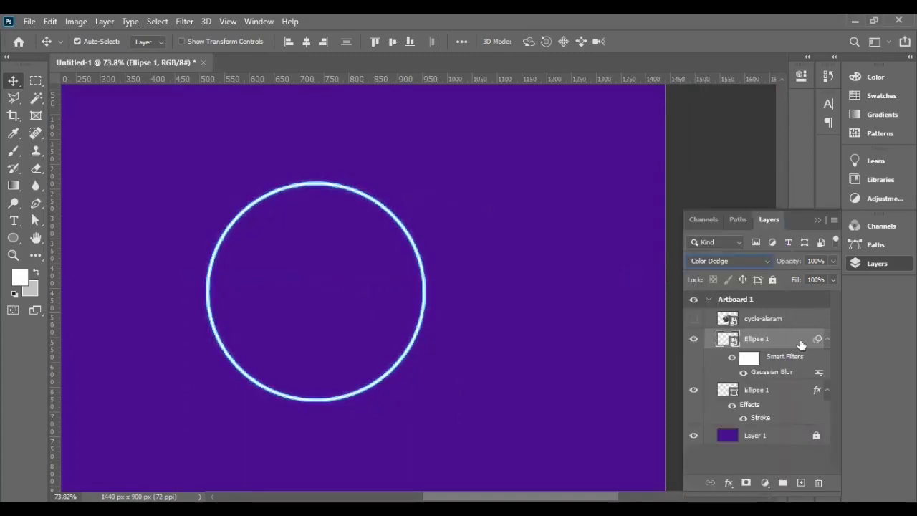
{"action": "key", "text": "ctrl+j"}
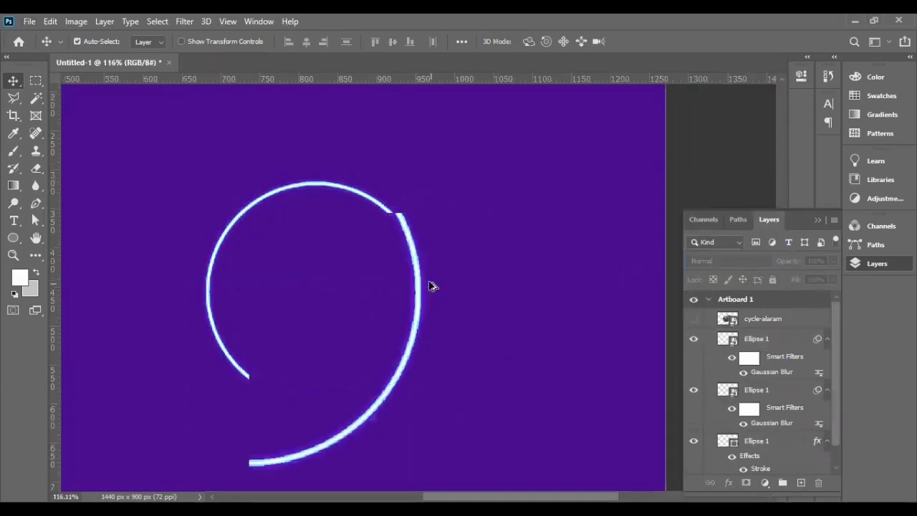
Step: Undo both glow layers and thin the ring's cyan stroke effect to 2 px
{"action": "scroll", "coordinate": [428, 283], "scroll_direction": "up", "scroll_amount": 10}
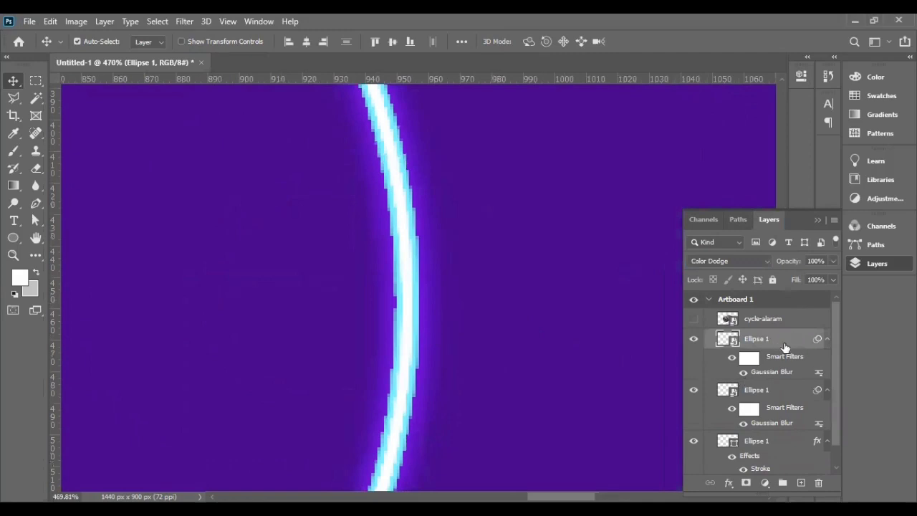
{"action": "key", "text": "ctrl+z"}
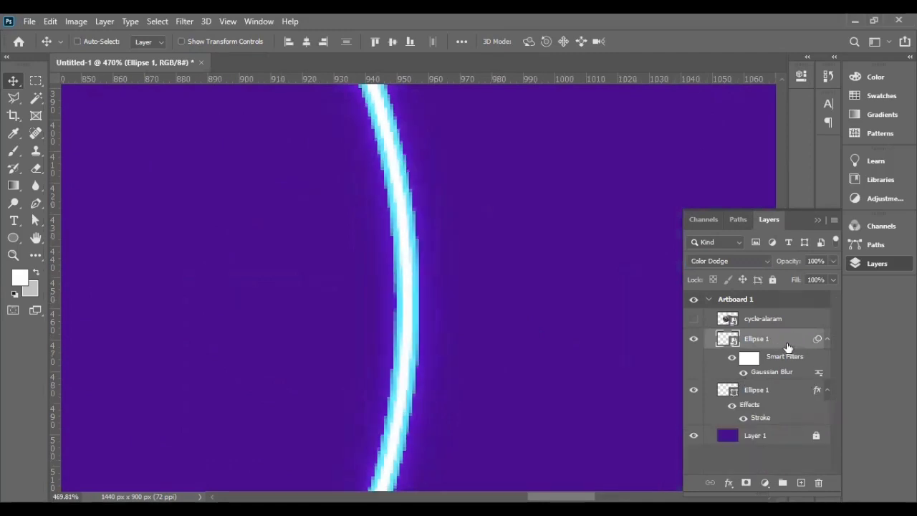
{"action": "key", "text": "ctrl+z"}
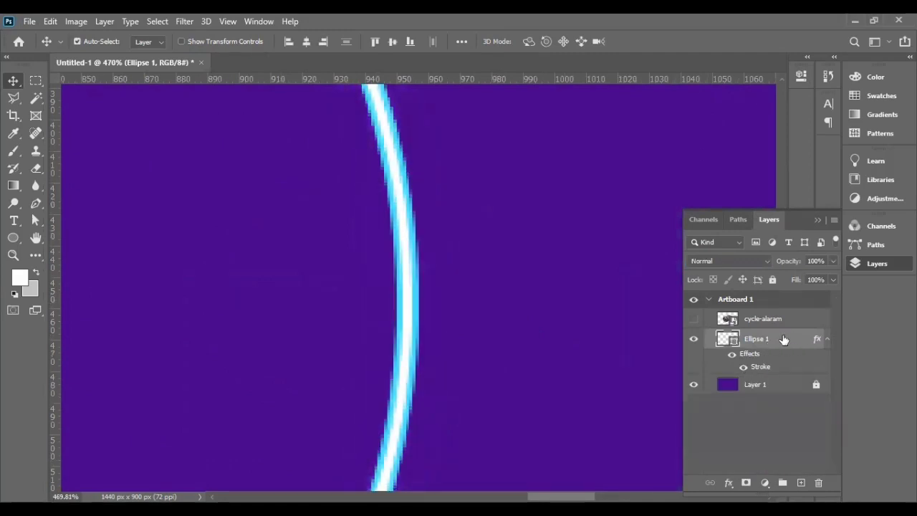
{"action": "double_click", "coordinate": [798, 342]}
{"action": "left_click", "coordinate": [416, 278]}
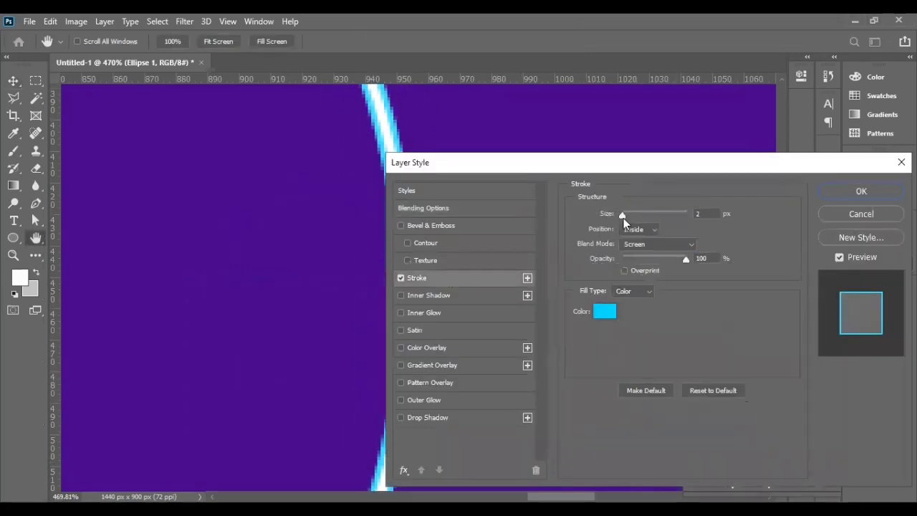
{"action": "left_click", "coordinate": [861, 191]}
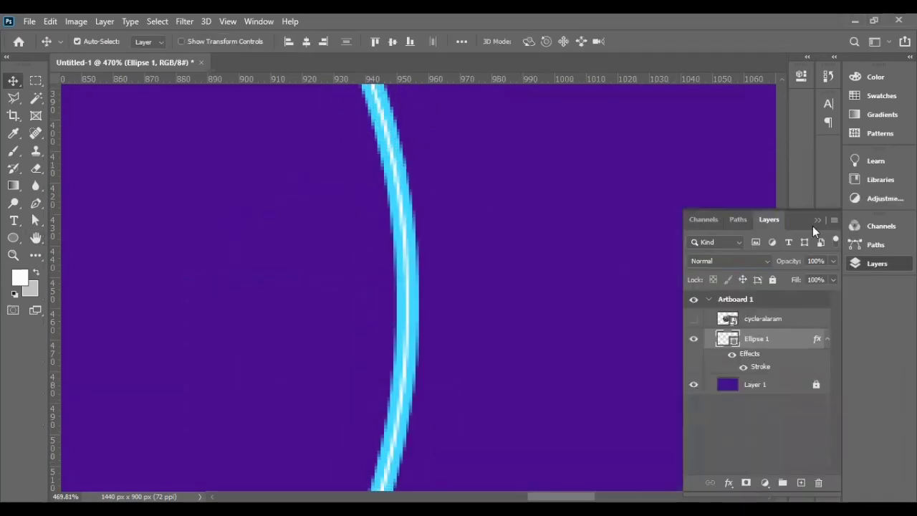
Step: Duplicate the ring and apply a Gaussian Blur to the copy as a smart object
{"action": "left_click", "coordinate": [817, 220]}
{"action": "left_click", "coordinate": [875, 263]}
{"action": "left_click_drag", "start_coordinate": [799, 334], "coordinate": [801, 483]}
{"action": "left_click", "coordinate": [184, 21]}
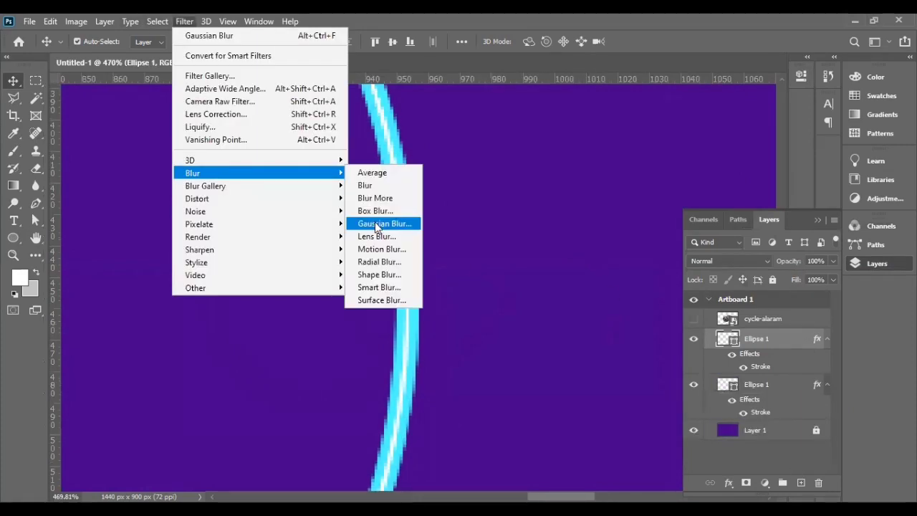
{"action": "left_click", "coordinate": [380, 223]}
{"action": "left_click", "coordinate": [447, 213]}
{"action": "left_click", "coordinate": [732, 113]}
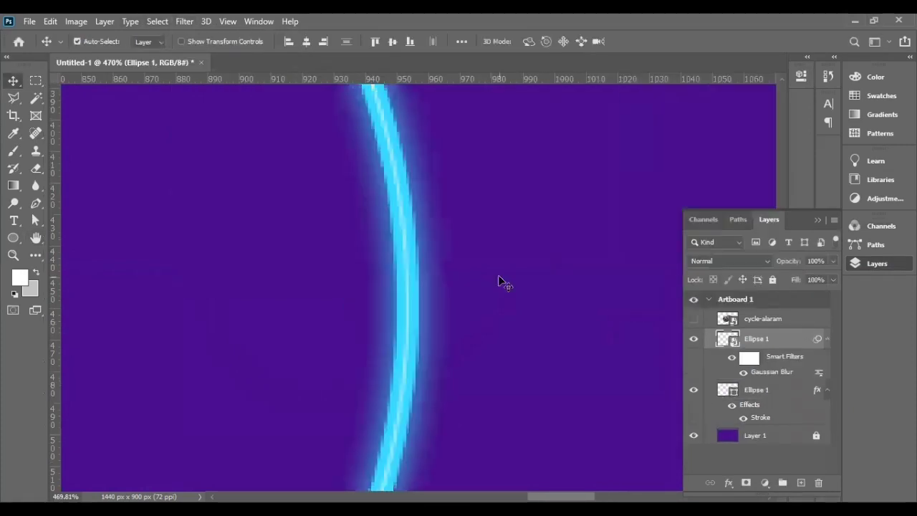
{"action": "scroll", "coordinate": [498, 275], "scroll_direction": "down", "scroll_amount": 5, "text": "alt"}
{"action": "scroll", "coordinate": [508, 308], "scroll_direction": "down", "scroll_amount": 5, "text": "alt"}
{"action": "key", "text": "ctrl+0"}
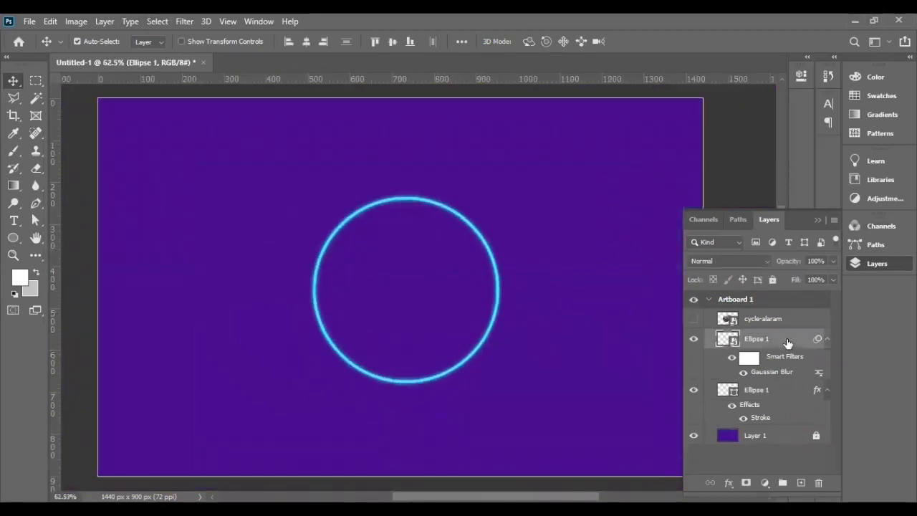
Step: Duplicate the blurred ring copy and set the new copy to Color Dodge
{"action": "left_click_drag", "start_coordinate": [785, 339], "coordinate": [802, 482]}
{"action": "scroll", "coordinate": [485, 239], "scroll_direction": "up", "scroll_amount": 1, "text": "alt"}
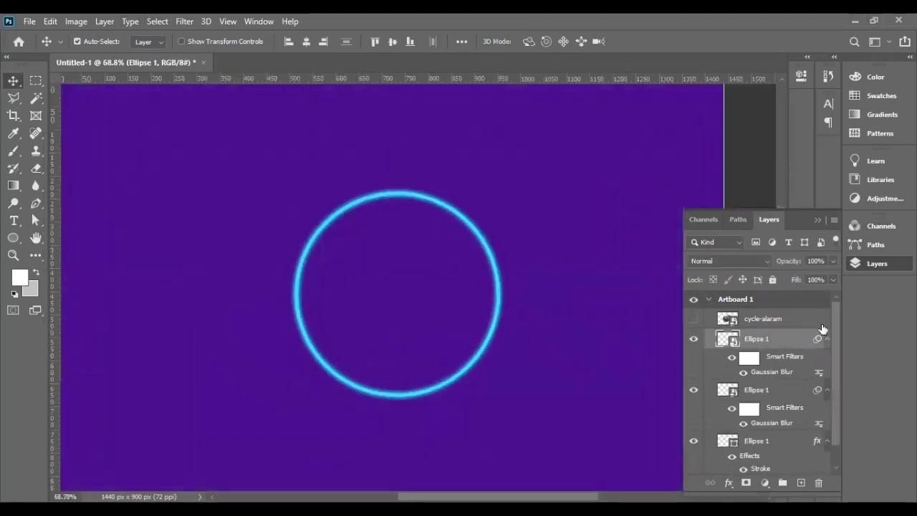
{"action": "left_click", "coordinate": [727, 261]}
{"action": "left_click", "coordinate": [731, 286]}
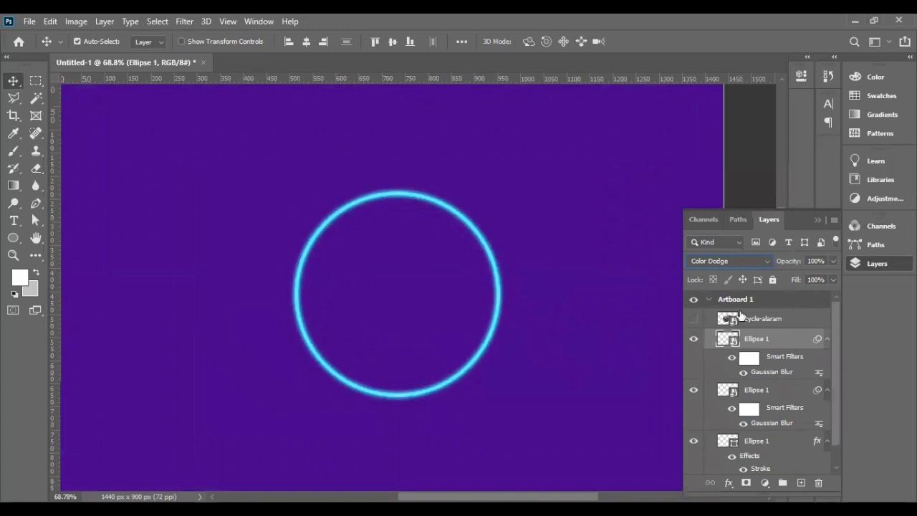
{"action": "scroll", "coordinate": [737, 258], "scroll_direction": "down", "scroll_amount": 1}
{"action": "scroll", "coordinate": [737, 257], "scroll_direction": "down", "scroll_amount": 1}
{"action": "scroll", "coordinate": [738, 257], "scroll_direction": "up", "scroll_amount": 4}
{"action": "scroll", "coordinate": [737, 256], "scroll_direction": "down", "scroll_amount": 2}
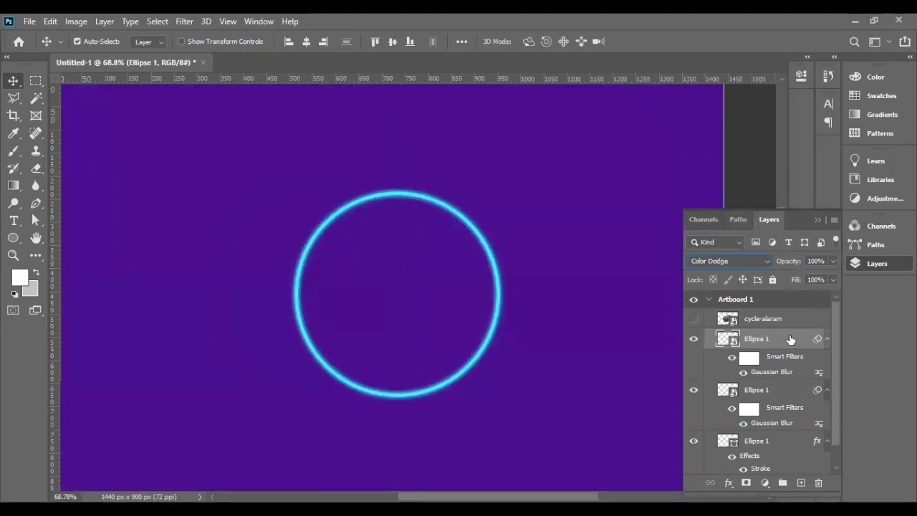
Step: Thicken the original ring's shape stroke to 8 px
{"action": "left_click", "coordinate": [19, 238]}
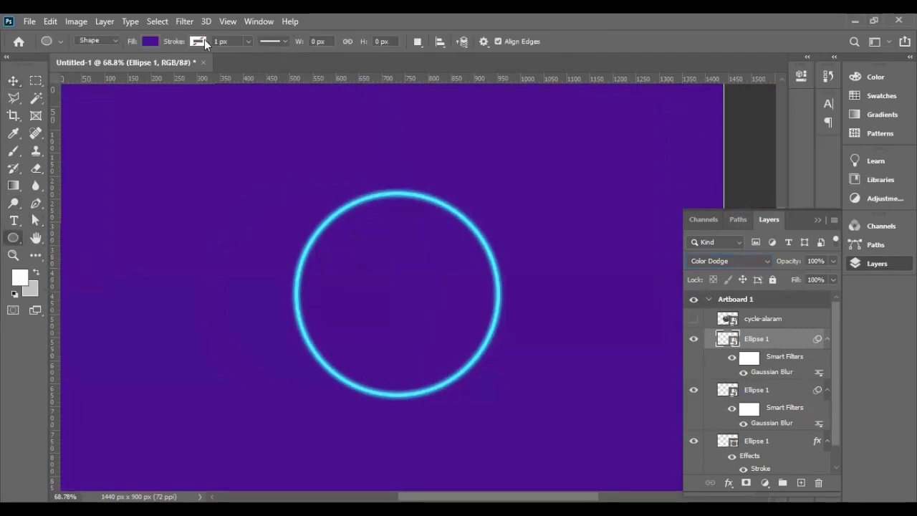
{"action": "left_click", "coordinate": [202, 39]}
{"action": "scroll", "coordinate": [839, 370], "scroll_direction": "down", "scroll_amount": 1}
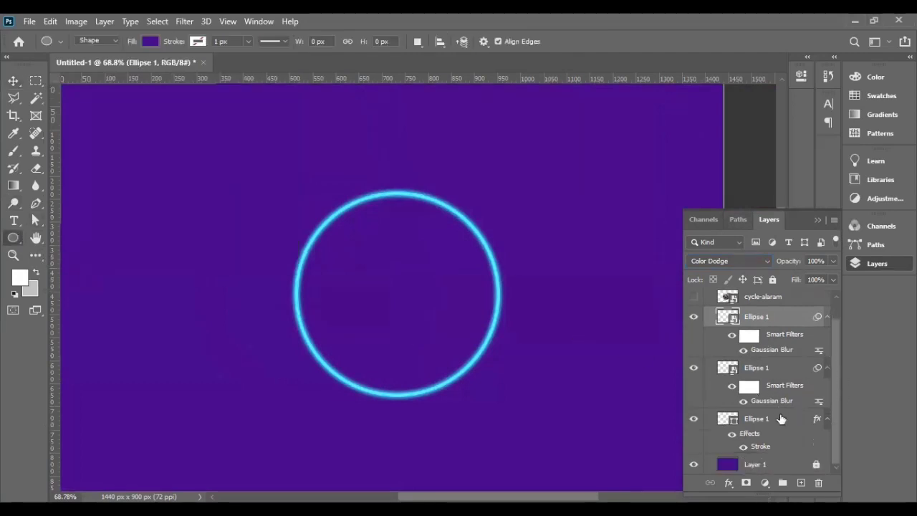
{"action": "left_click", "coordinate": [756, 419]}
{"action": "key", "text": "Up"}
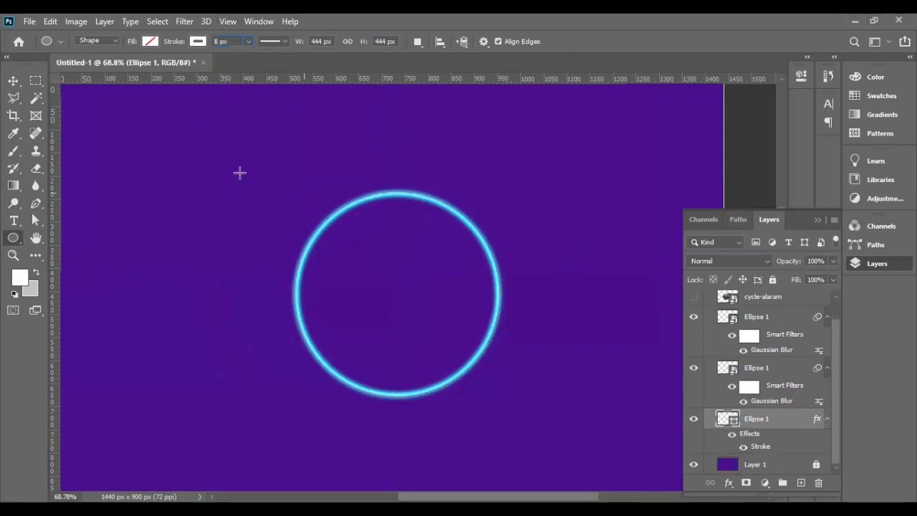
{"action": "key", "text": "v"}
Step: Apply a second 8.4 px Gaussian Blur to both blurred ring copies
{"action": "scroll", "coordinate": [523, 280], "scroll_direction": "up", "scroll_amount": 5}
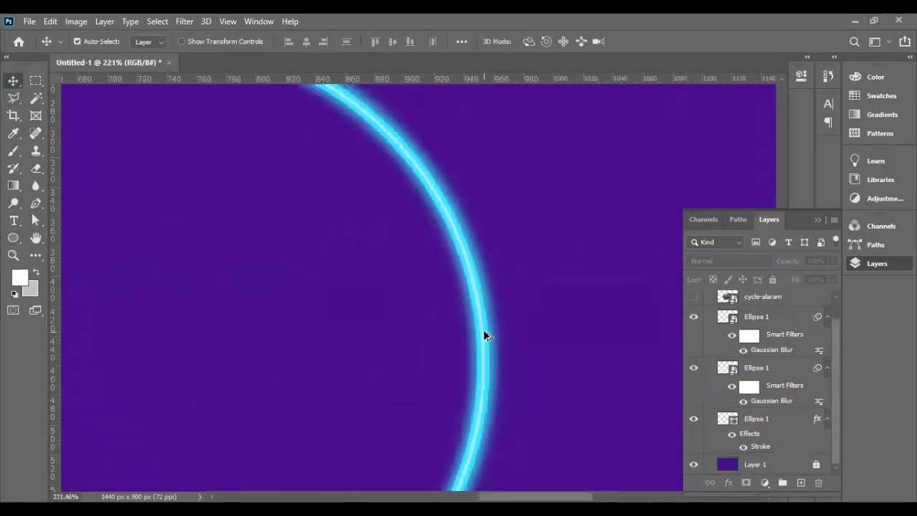
{"action": "scroll", "coordinate": [485, 336], "scroll_direction": "down", "scroll_amount": 3}
{"action": "left_click", "coordinate": [790, 321]}
{"action": "left_click", "coordinate": [184, 20]}
{"action": "mouse_move", "coordinate": [192, 173]}
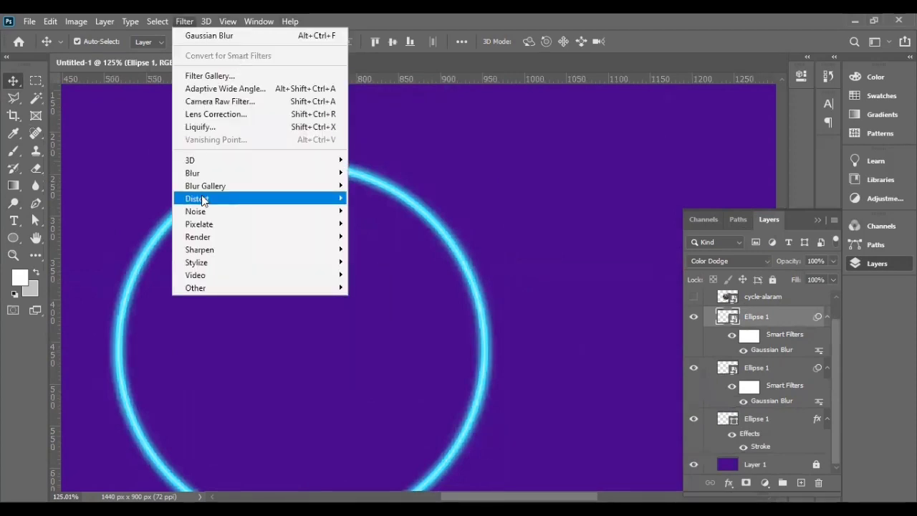
{"action": "key", "text": "Return"}
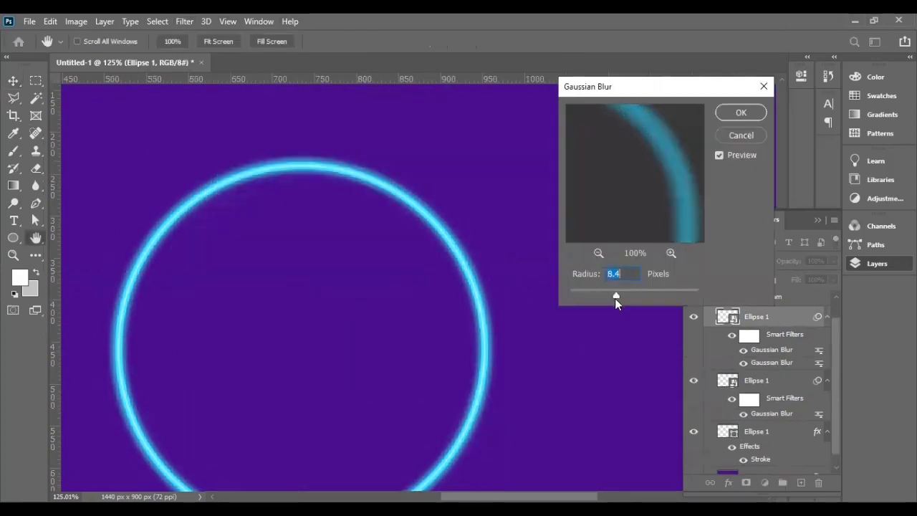
{"action": "left_click", "coordinate": [740, 113]}
{"action": "left_click", "coordinate": [743, 323]}
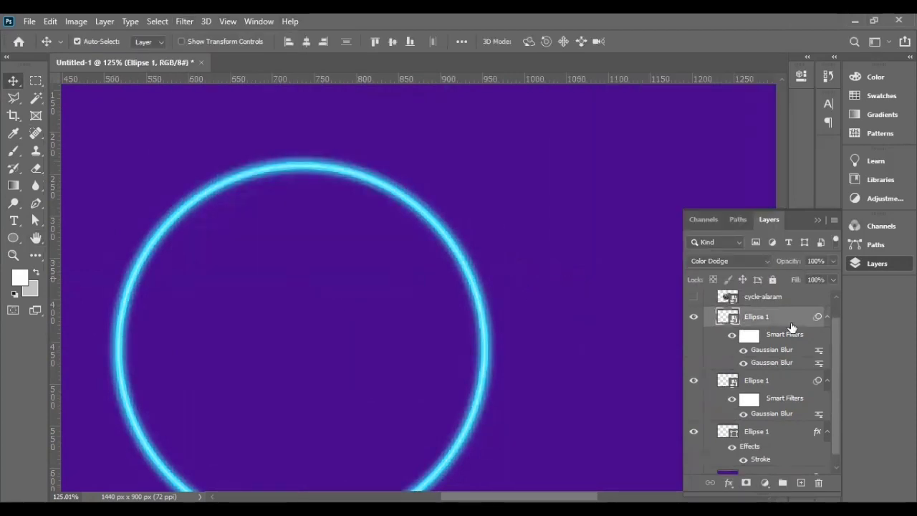
{"action": "left_click", "coordinate": [743, 380]}
{"action": "key", "text": "ctrl+f"}
{"action": "scroll", "coordinate": [487, 282], "scroll_direction": "down", "scroll_amount": 5}
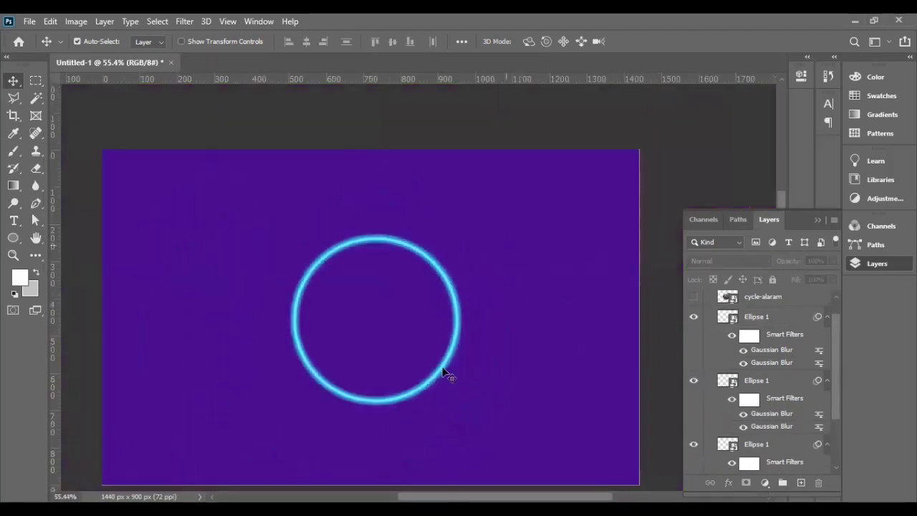
Step: Move all three ring layers 43 px right, checking alignment against the bell image
{"action": "key", "text": "ctrl+alt+a"}
{"action": "left_click_drag", "start_coordinate": [396, 406], "coordinate": [391, 406]}
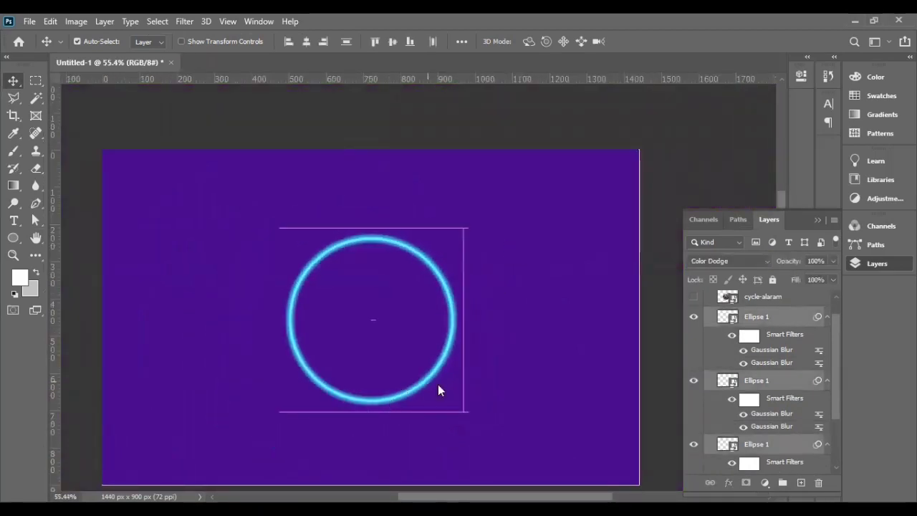
{"action": "key", "text": "ctrl+t"}
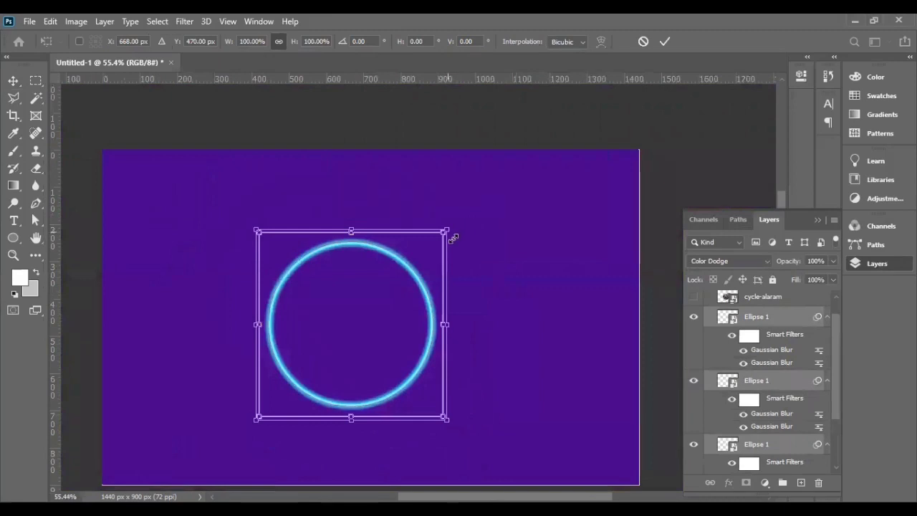
{"action": "key", "text": "Return"}
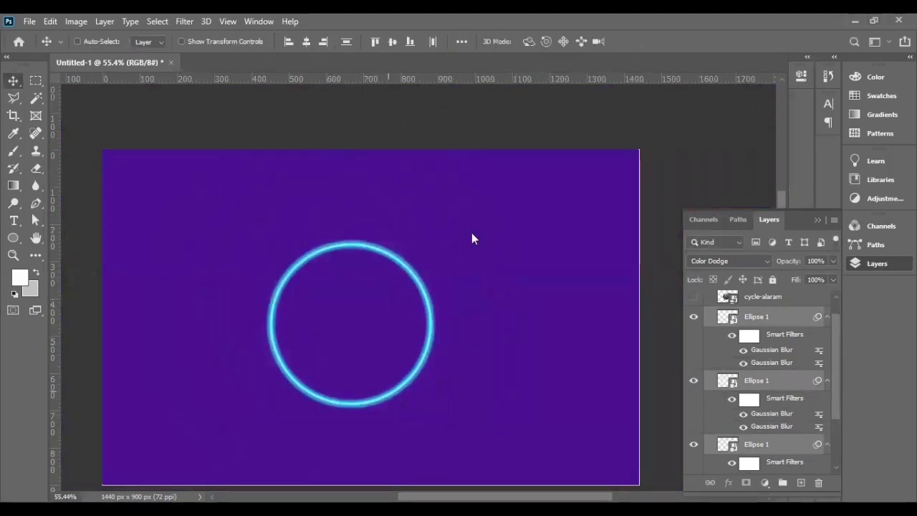
{"action": "key", "text": "ctrl+t"}
{"action": "left_click_drag", "start_coordinate": [380, 329], "coordinate": [378, 329]}
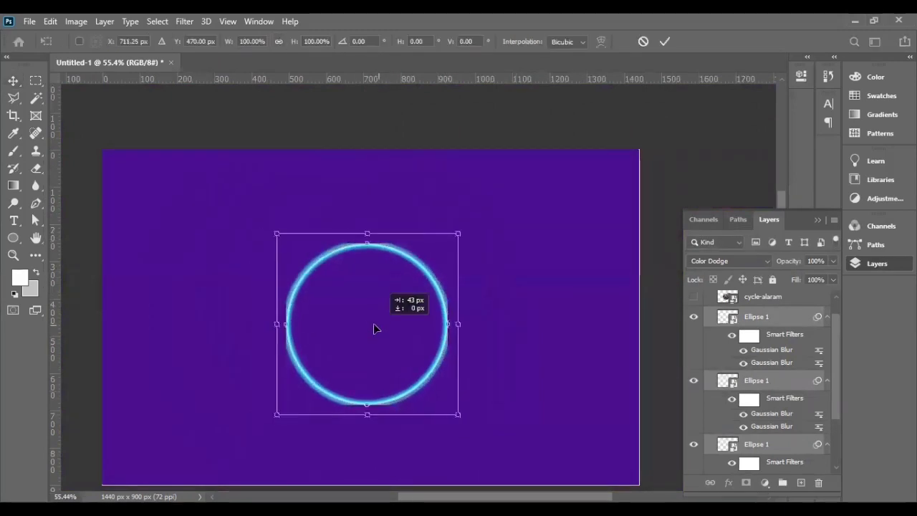
{"action": "key", "text": "Return"}
{"action": "left_click", "coordinate": [694, 297]}
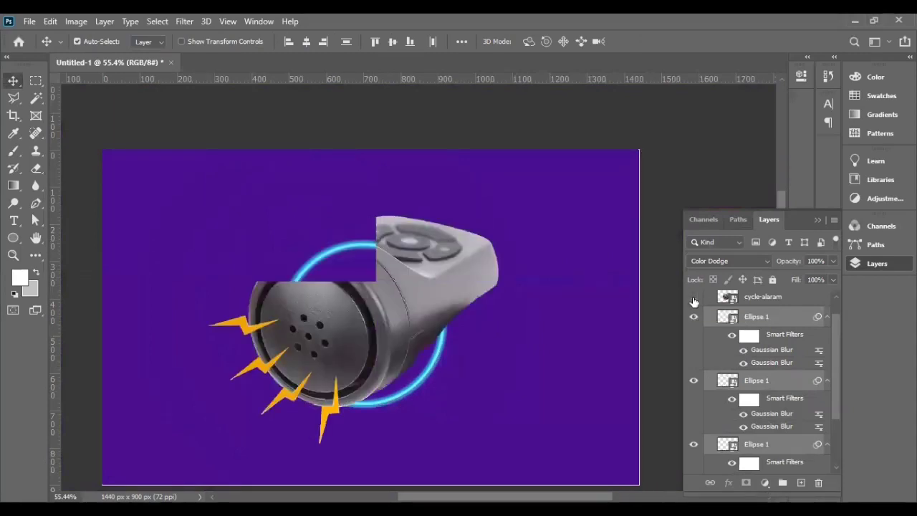
{"action": "left_click", "coordinate": [694, 298]}
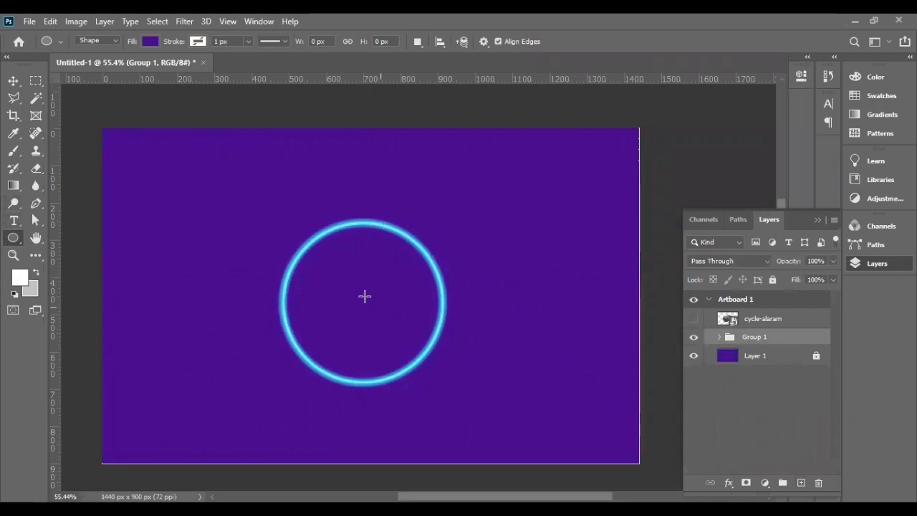
Step: Draw an 850 px circle around the ring with no fill and an 8 px white stroke
{"action": "left_click", "coordinate": [800, 481]}
{"action": "left_click_drag", "start_coordinate": [510, 462], "coordinate": [512, 467]}
{"action": "left_click", "coordinate": [633, 177]}
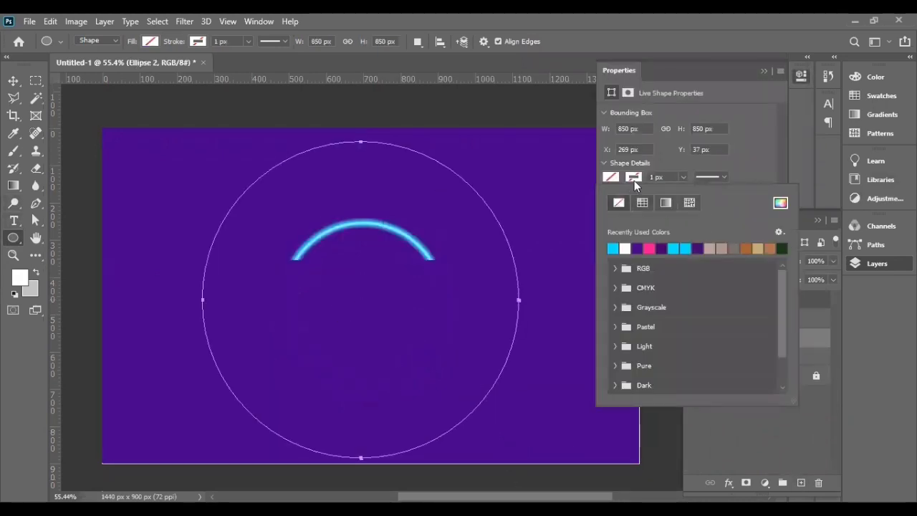
{"action": "left_click", "coordinate": [625, 248]}
{"action": "left_click", "coordinate": [633, 177]}
{"action": "type", "text": "8"}
{"action": "key", "text": "Return"}
{"action": "left_click", "coordinate": [634, 177]}
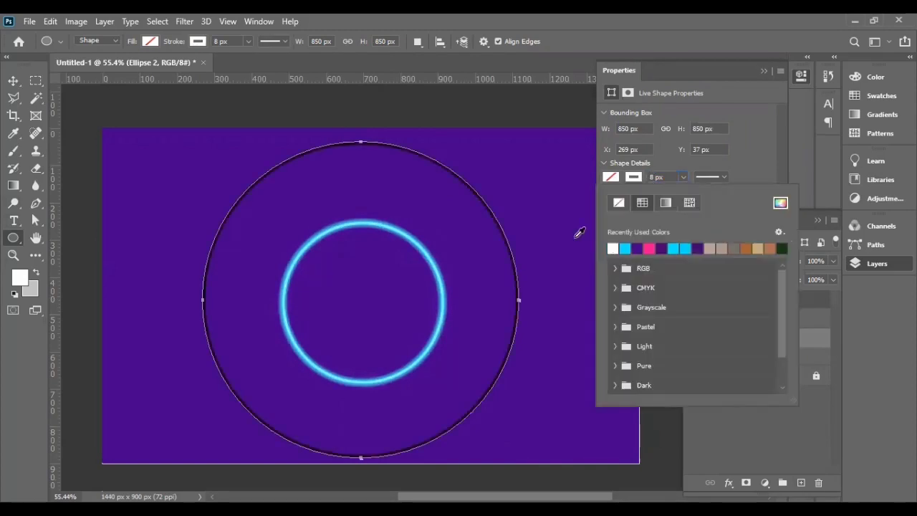
{"action": "left_click", "coordinate": [764, 71]}
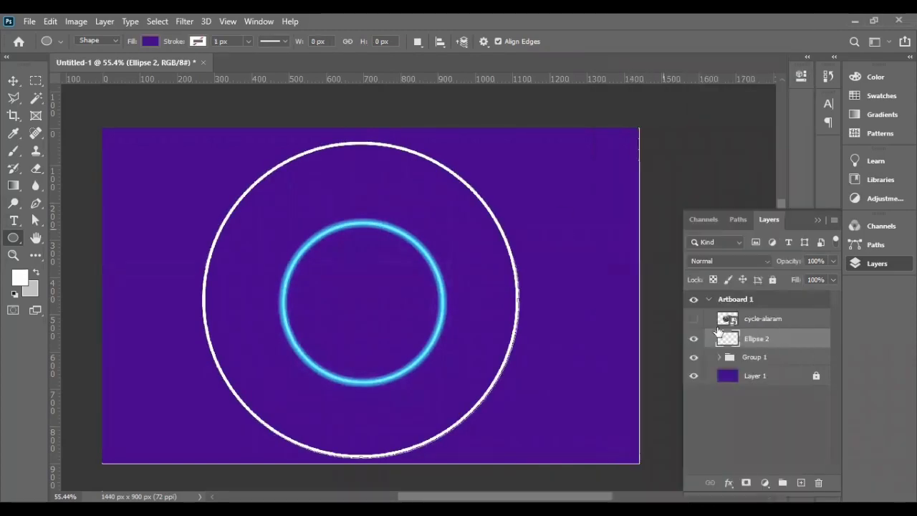
{"action": "double_click", "coordinate": [793, 344]}
Step: Give Ellipse 2 a 3 px pink (#ff20ae) Screen stroke, then Alt-drag a duplicate of the layer
{"action": "left_click", "coordinate": [435, 277]}
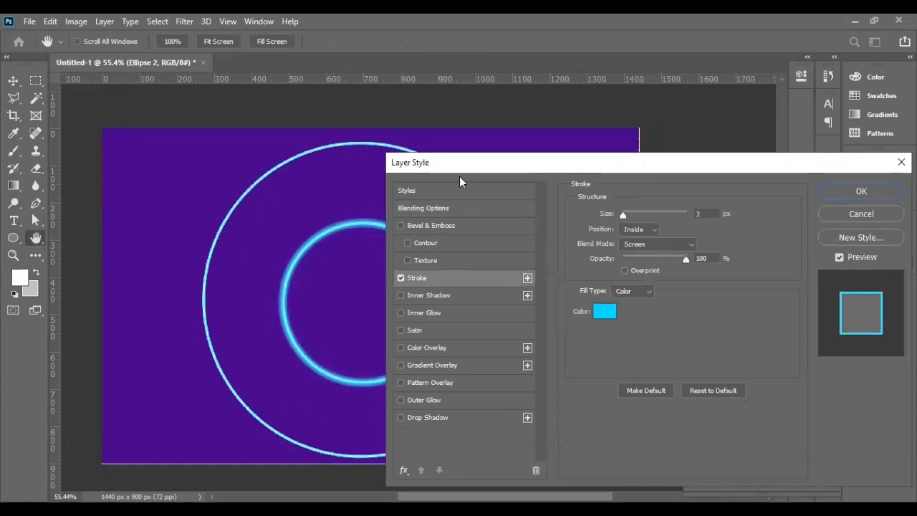
{"action": "left_click", "coordinate": [604, 313]}
{"action": "mouse_move", "coordinate": [725, 267]}
{"action": "left_mouse_down"}
{"action": "mouse_move", "coordinate": [722, 239]}
{"action": "mouse_move", "coordinate": [715, 254]}
{"action": "left_mouse_up"}
{"action": "left_click", "coordinate": [865, 250]}
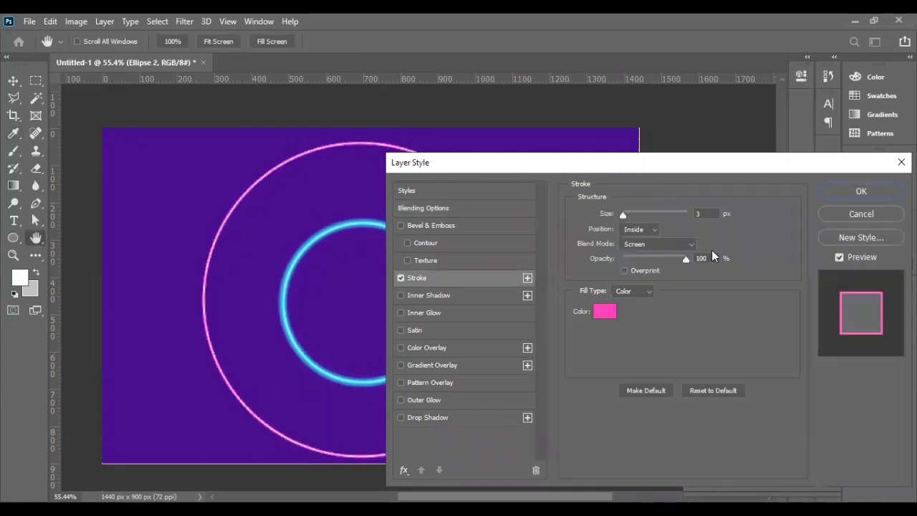
{"action": "left_click", "coordinate": [861, 192]}
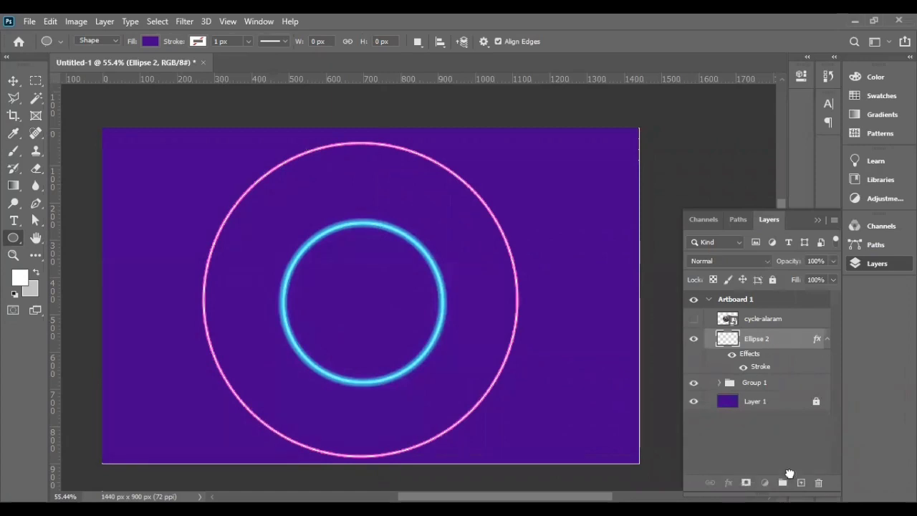
{"action": "left_click_drag", "start_coordinate": [789, 475], "coordinate": [801, 482]}
Step: Apply a 6.4 px Gaussian Blur to the pink ring copy and change its blend mode
{"action": "left_click", "coordinate": [184, 20]}
{"action": "left_click", "coordinate": [389, 223]}
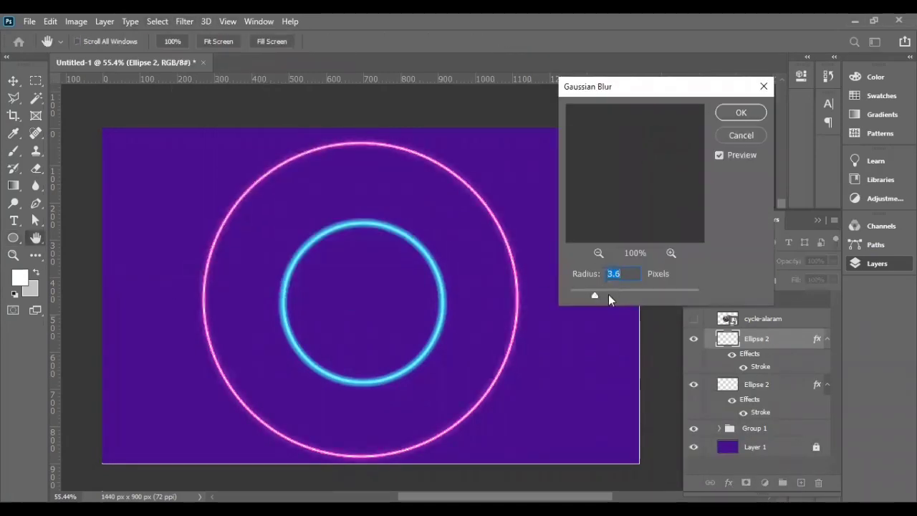
{"action": "left_click_drag", "start_coordinate": [595, 295], "coordinate": [610, 294]}
{"action": "left_click", "coordinate": [736, 118]}
{"action": "left_click", "coordinate": [713, 260]}
{"action": "left_click", "coordinate": [706, 212]}
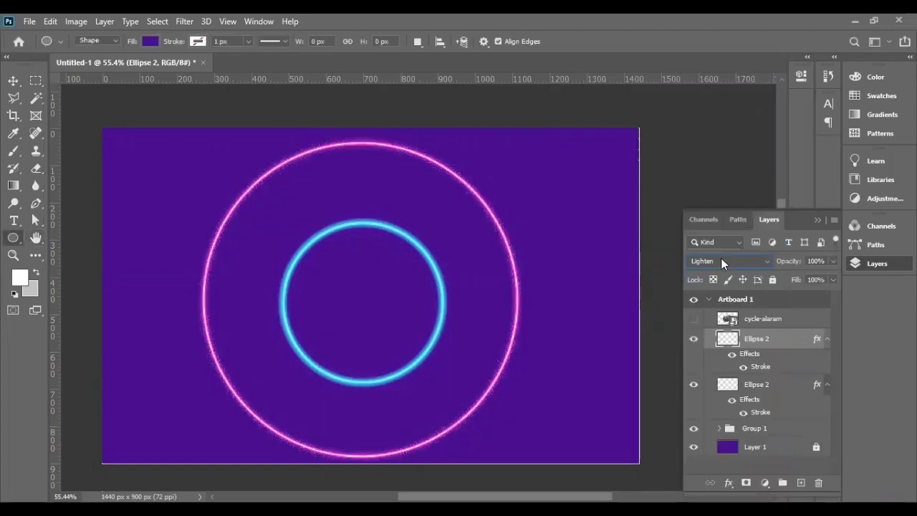
{"action": "scroll", "coordinate": [721, 261], "scroll_direction": "down", "scroll_amount": 2}
{"action": "key", "text": "v"}
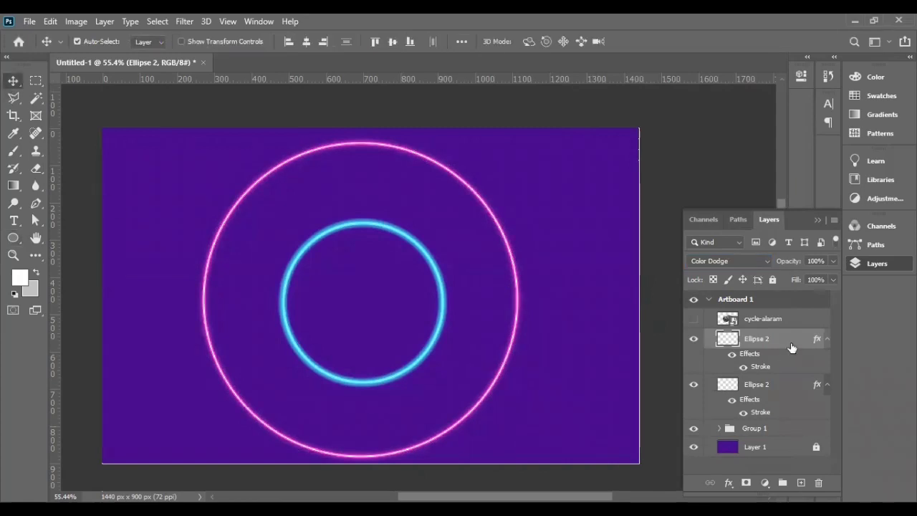
Step: Duplicate and blur the pink glow again, set it to Color Dodge, and merge the ring copies
{"action": "left_click_drag", "start_coordinate": [801, 476], "coordinate": [801, 482]}
{"action": "left_click", "coordinate": [184, 20]}
{"action": "mouse_move", "coordinate": [192, 173]}
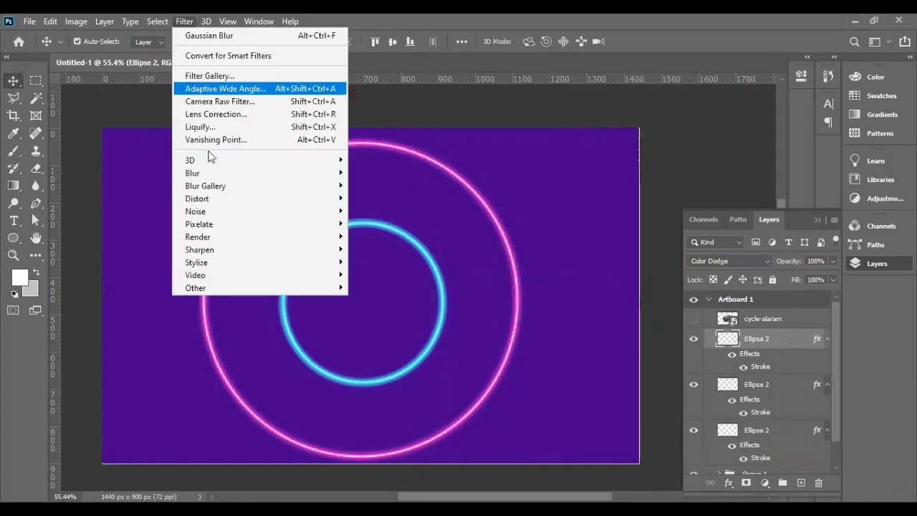
{"action": "left_click", "coordinate": [327, 221]}
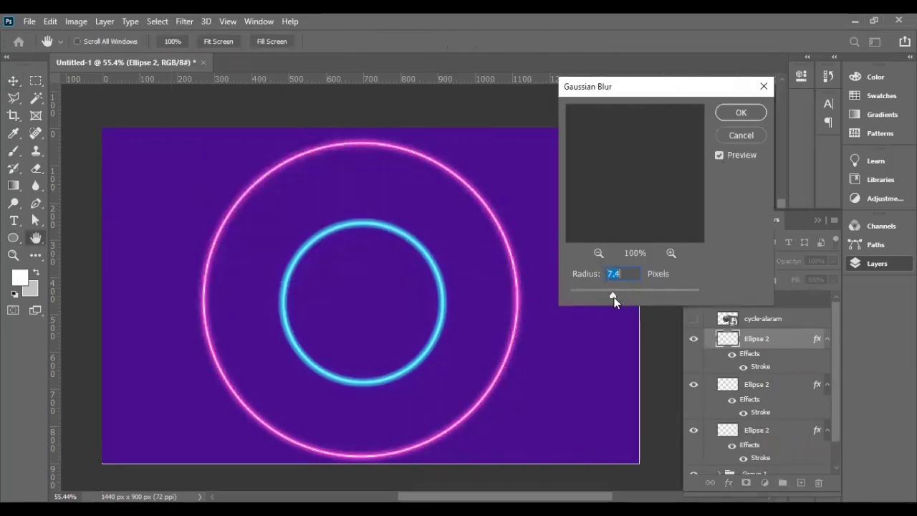
{"action": "key", "text": "Return"}
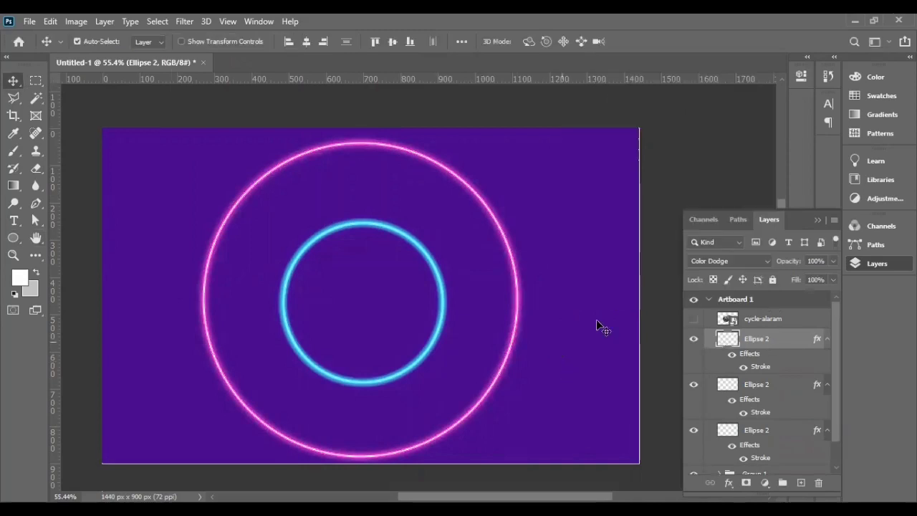
{"action": "key", "text": "ctrl+j"}
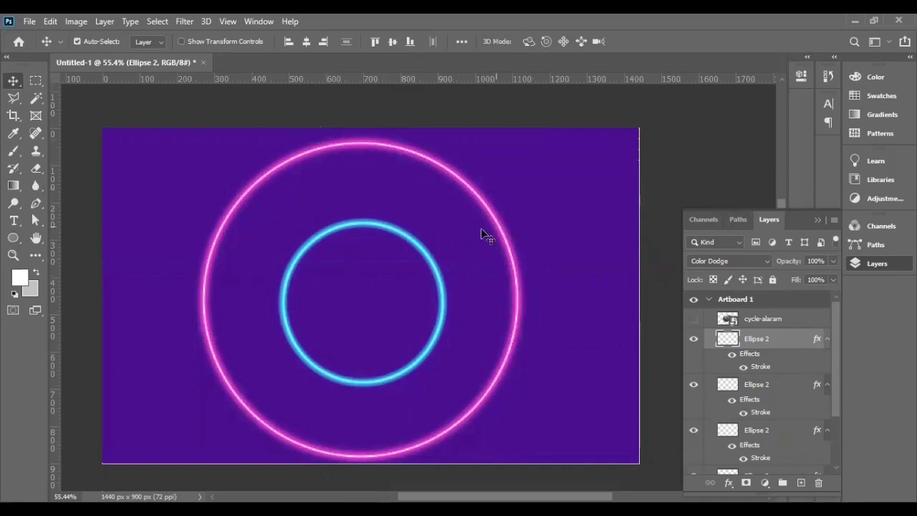
{"action": "left_click", "coordinate": [751, 261]}
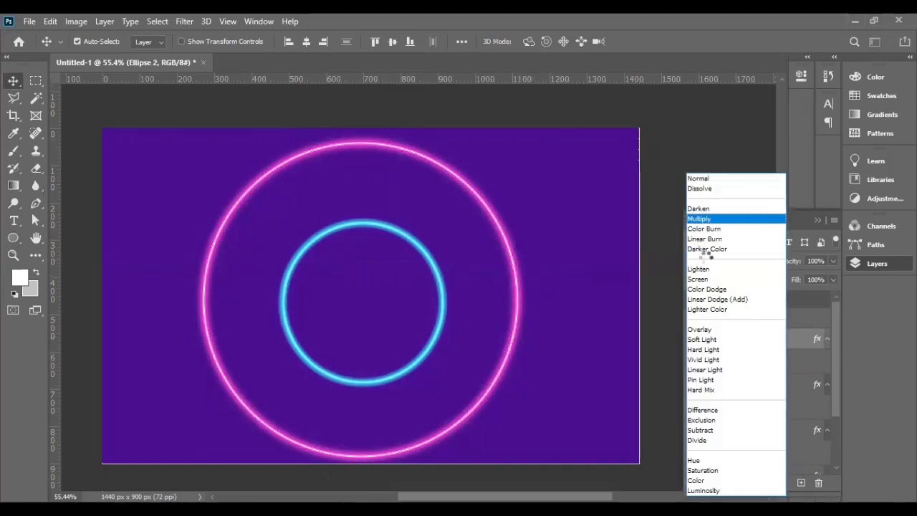
{"action": "left_click", "coordinate": [706, 289]}
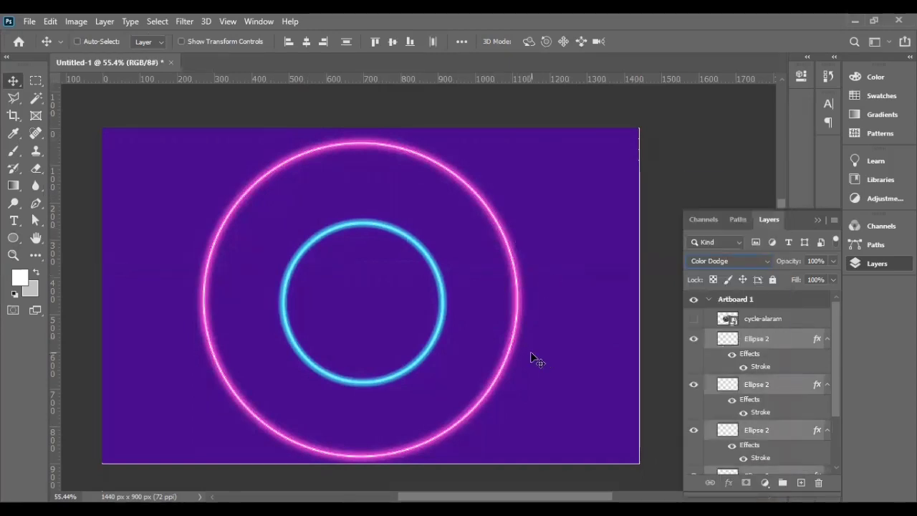
{"action": "key", "text": "ctrl+z"}
{"action": "left_click", "coordinate": [511, 356]}
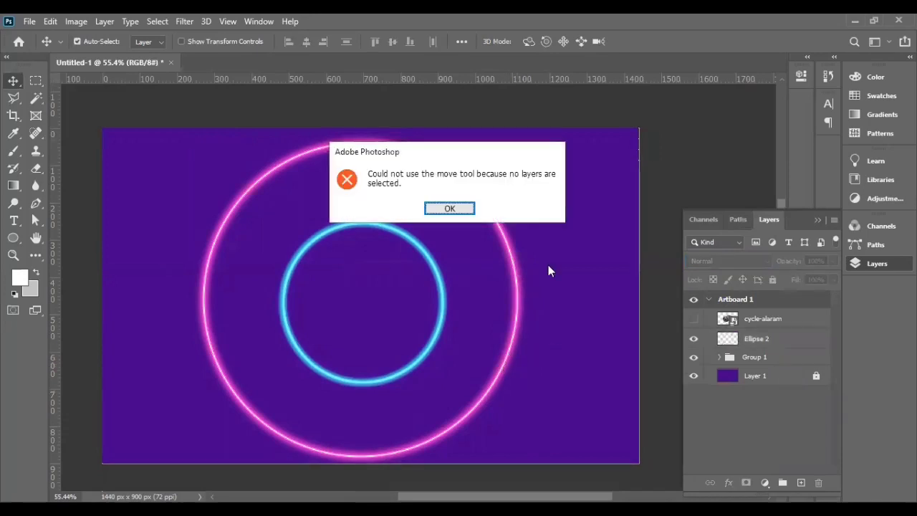
Step: Duplicate the merged pink ring and shrink the copy to sit inside the cyan ring
{"action": "key", "text": "Return"}
{"action": "left_click", "coordinate": [512, 342]}
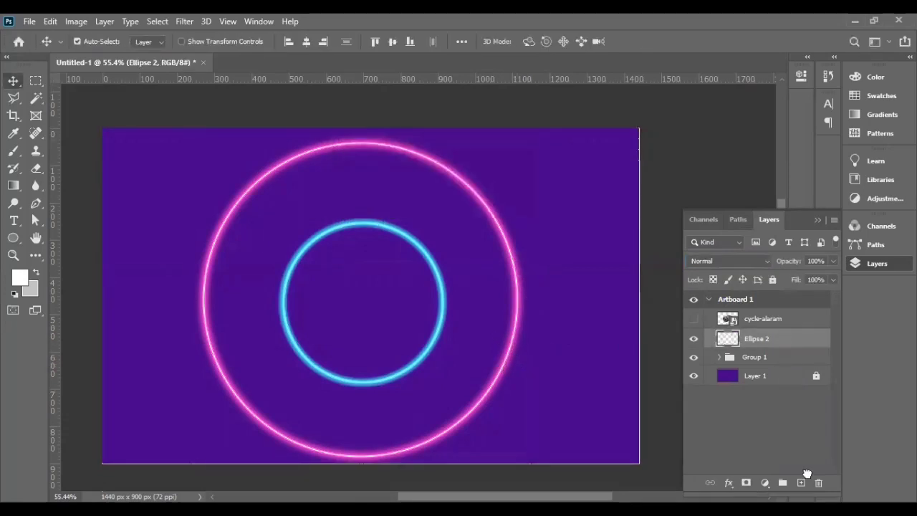
{"action": "key", "text": "ctrl+j"}
{"action": "key", "text": "ctrl+t"}
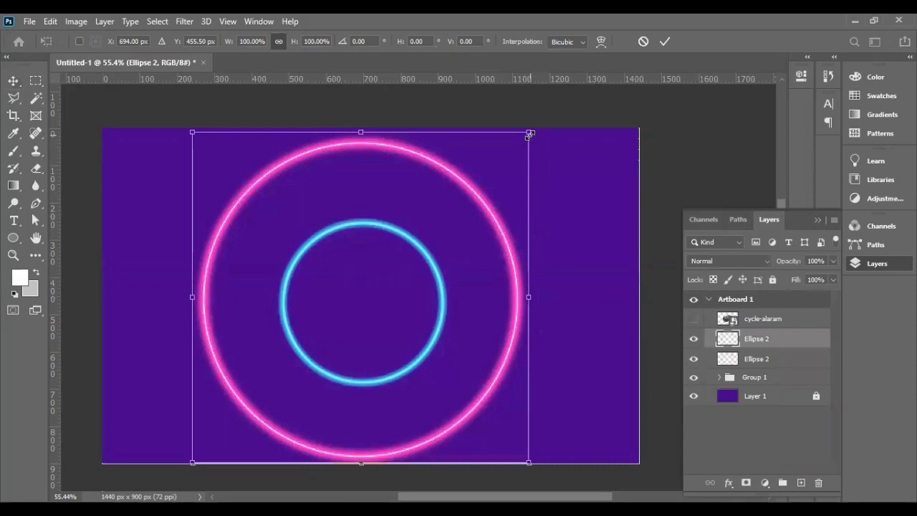
{"action": "left_click_drag", "start_coordinate": [432, 224], "coordinate": [436, 221]}
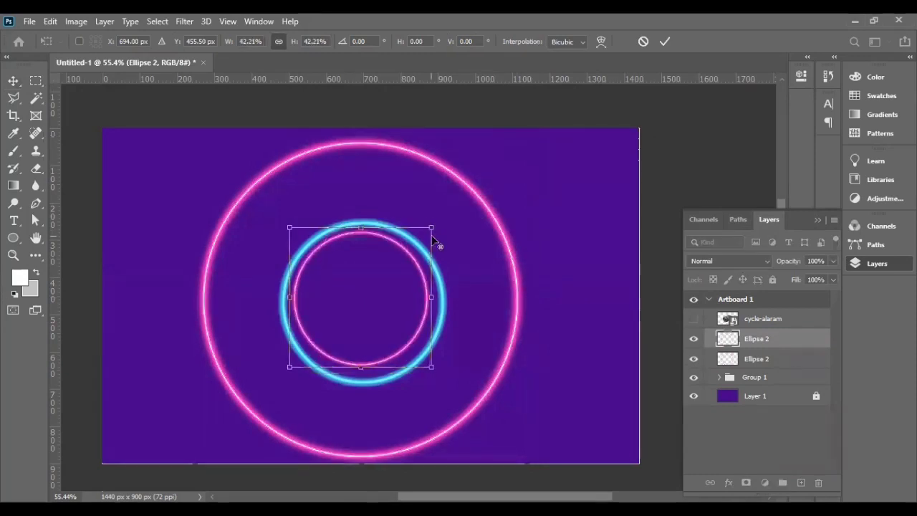
{"action": "key", "text": "Return"}
Step: Hide the small inner ring and shrink the pink and cyan rings together to about 83%
{"action": "left_click_drag", "start_coordinate": [458, 344], "coordinate": [436, 324]}
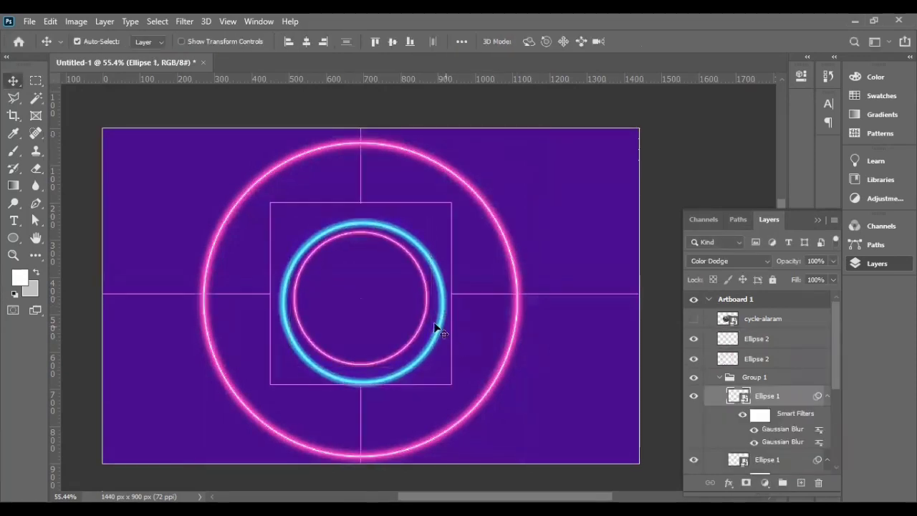
{"action": "left_click", "coordinate": [694, 339]}
{"action": "key", "text": "ctrl+t"}
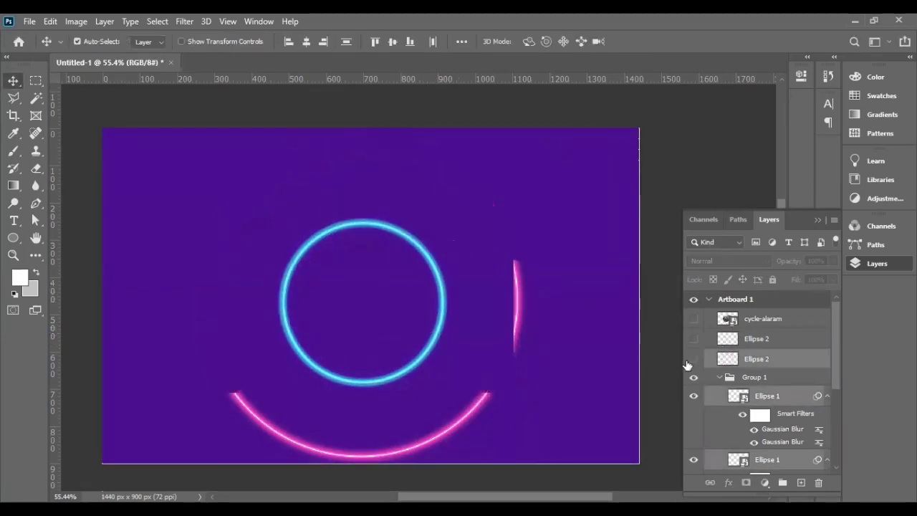
{"action": "mouse_move", "coordinate": [450, 325]}
{"action": "left_mouse_down"}
{"action": "mouse_move", "coordinate": [435, 339]}
{"action": "mouse_move", "coordinate": [428, 328]}
{"action": "left_mouse_up"}
{"action": "left_click", "coordinate": [473, 411], "text": "shift"}
{"action": "key", "text": "ctrl+t"}
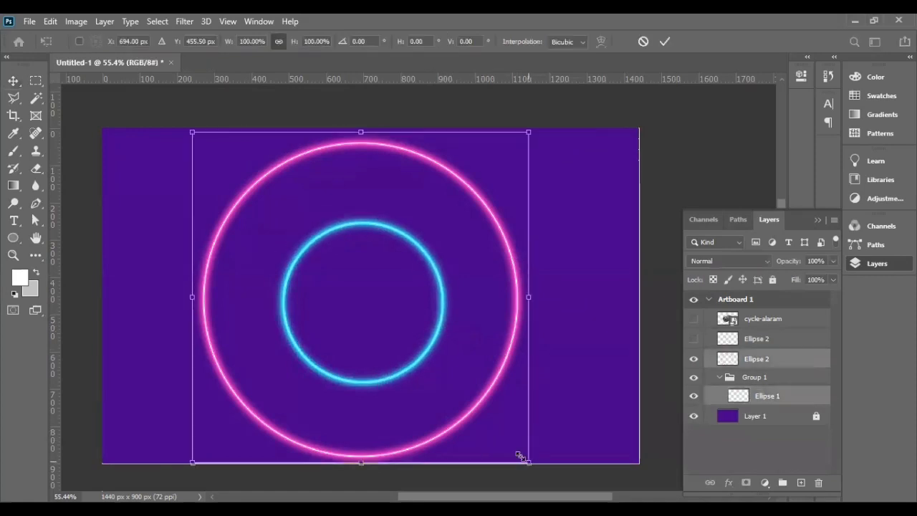
{"action": "left_click_drag", "start_coordinate": [528, 451], "coordinate": [505, 430]}
{"action": "key", "text": "Return"}
Step: Shrink the cyan ring slightly and the outer pink ring around its centre
{"action": "left_click", "coordinate": [428, 319]}
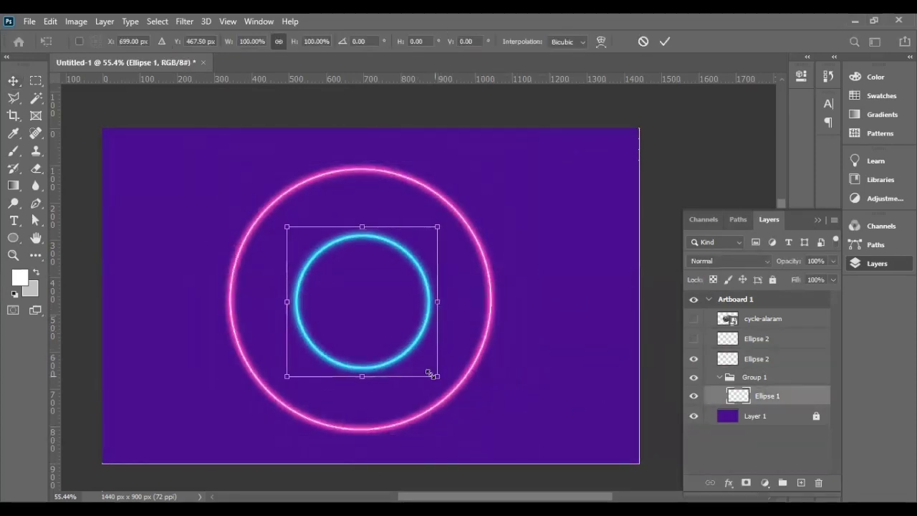
{"action": "left_click_drag", "start_coordinate": [433, 374], "coordinate": [428, 369]}
{"action": "left_click", "coordinate": [531, 150]}
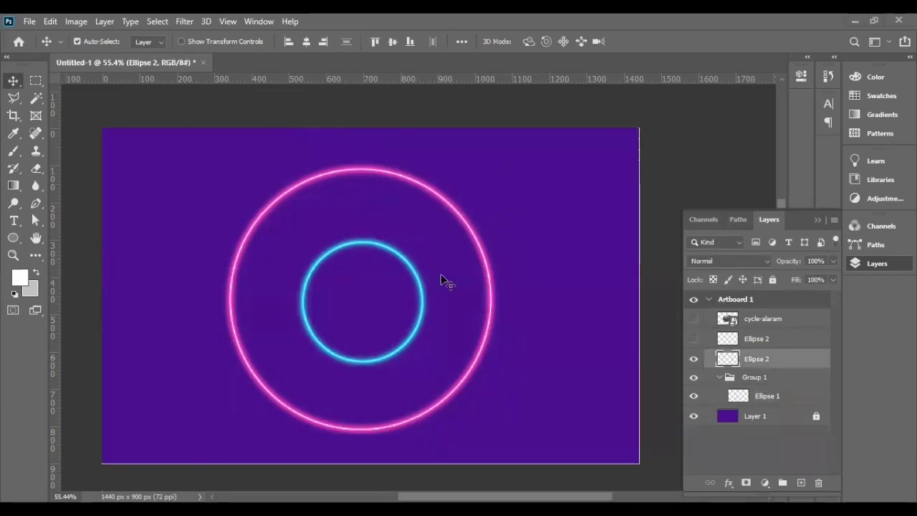
{"action": "key", "text": "ctrl+t"}
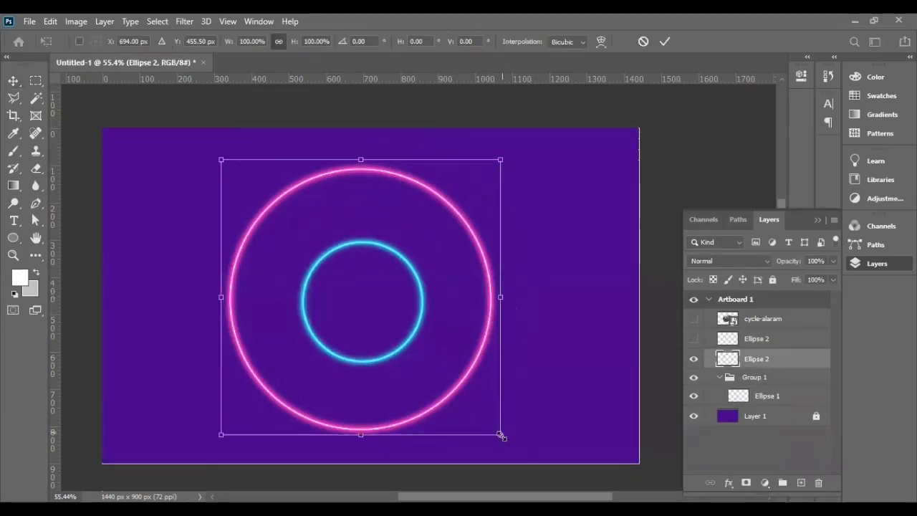
{"action": "left_click_drag", "start_coordinate": [478, 418], "coordinate": [461, 402]}
{"action": "key", "text": "Return"}
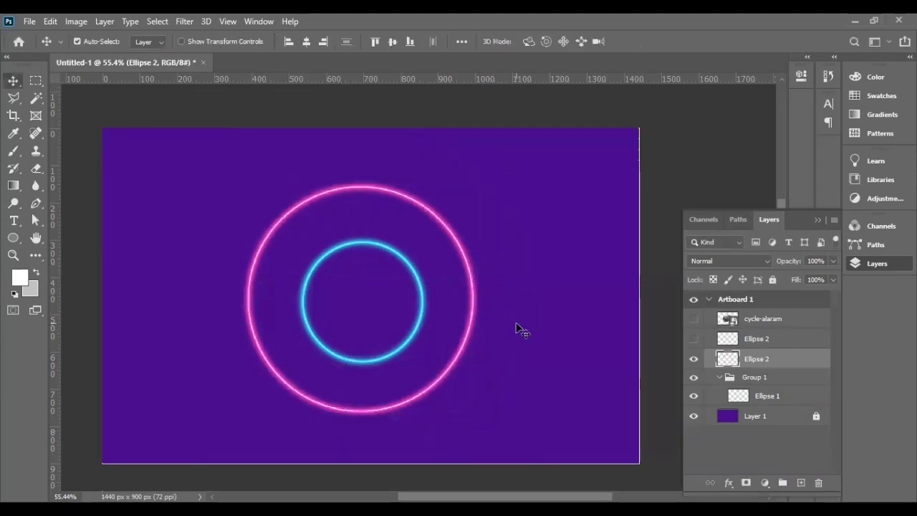
Step: Show the small pink ring again, enlarge it, and fit the middle pink ring to the cyan ring
{"action": "left_click", "coordinate": [693, 339]}
{"action": "left_click", "coordinate": [757, 339]}
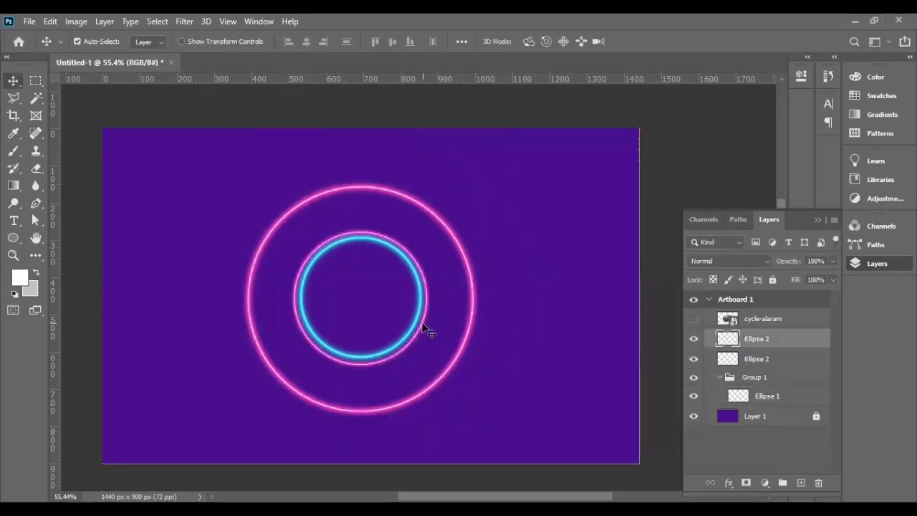
{"action": "key", "text": "ctrl+t"}
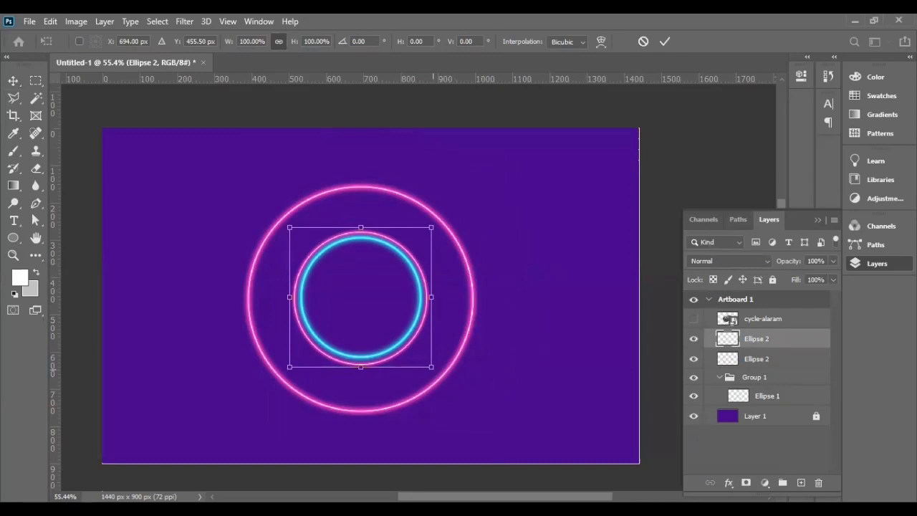
{"action": "left_click_drag", "start_coordinate": [430, 366], "coordinate": [537, 463]}
{"action": "key", "text": "Return"}
{"action": "left_click", "coordinate": [472, 322]}
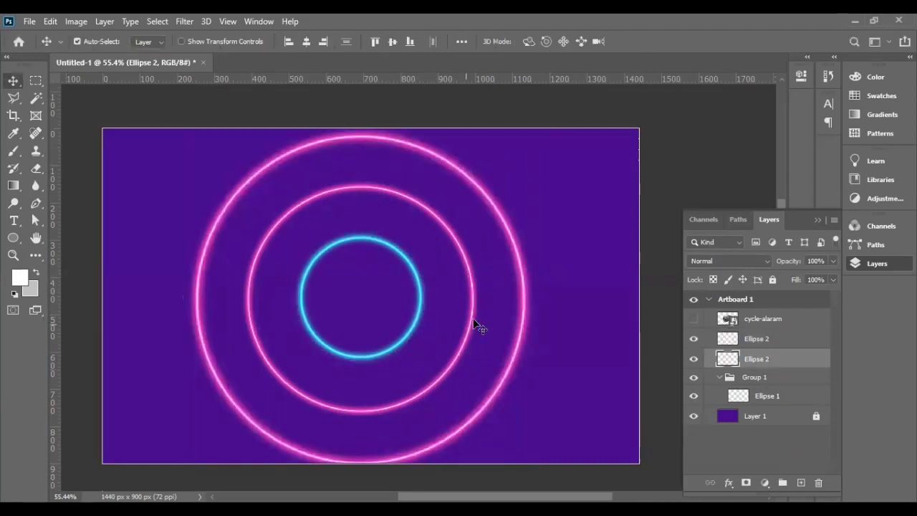
{"action": "key", "text": "ctrl+t"}
{"action": "left_click_drag", "start_coordinate": [432, 222], "coordinate": [430, 226]}
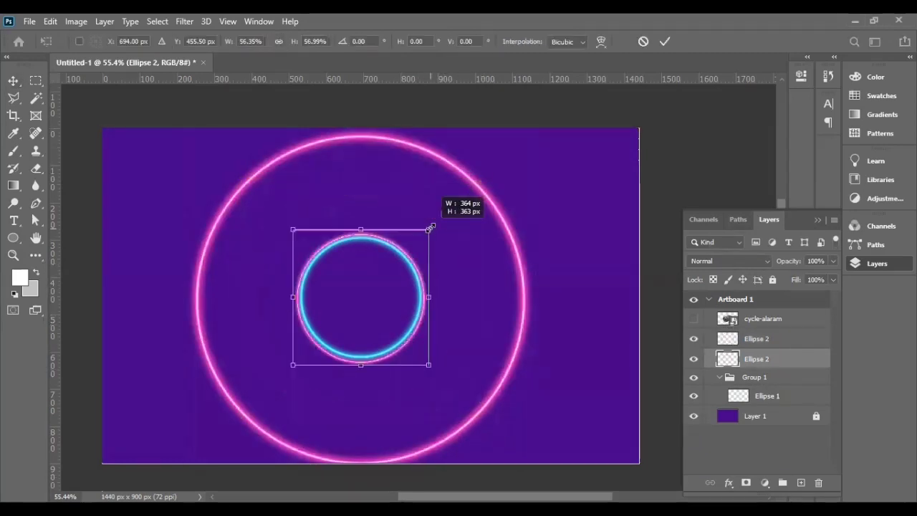
{"action": "key", "text": "Return"}
Step: Enlarge the cyan ring to about 187% around the pink rings
{"action": "left_click", "coordinate": [414, 313]}
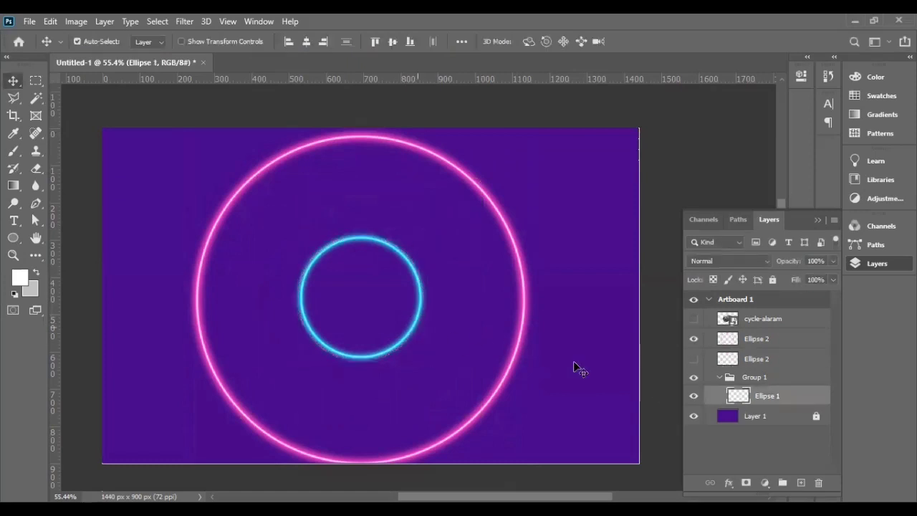
{"action": "left_click", "coordinate": [693, 358]}
{"action": "key", "text": "ctrl+t"}
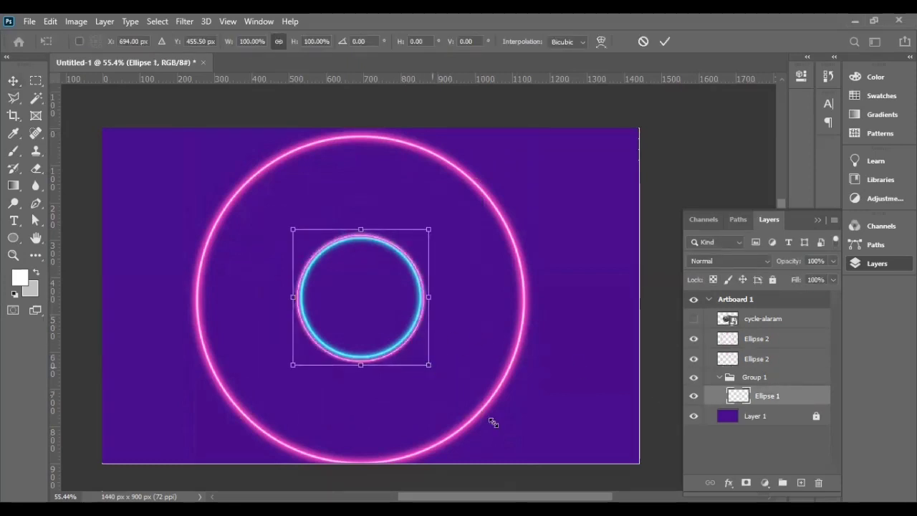
{"action": "left_click_drag", "start_coordinate": [493, 422], "coordinate": [493, 421]}
{"action": "key", "text": "Return"}
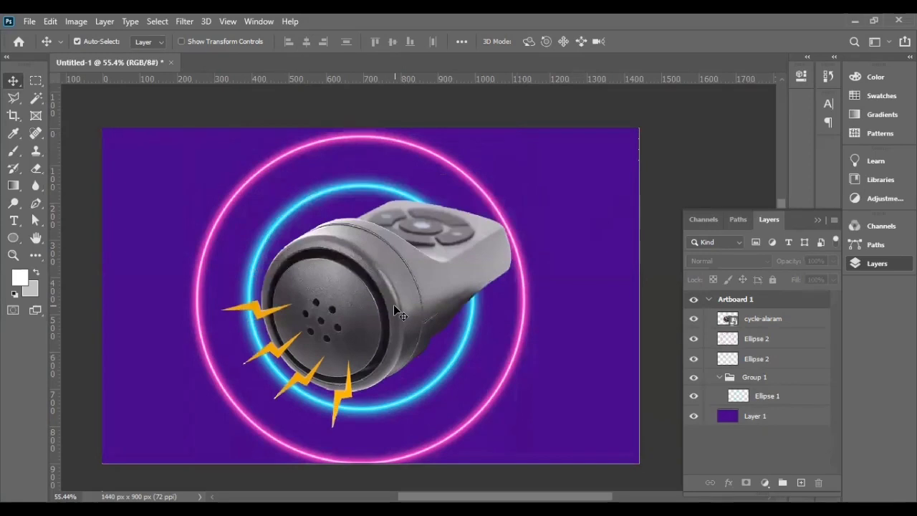
Step: Move the cycle-alaram bell image up and left so it centres within the neon rings
{"action": "mouse_move", "coordinate": [394, 305]}
{"action": "left_mouse_down"}
{"action": "mouse_move", "coordinate": [372, 313]}
{"action": "mouse_move", "coordinate": [382, 315]}
{"action": "left_mouse_up"}
{"action": "left_click", "coordinate": [640, 378]}
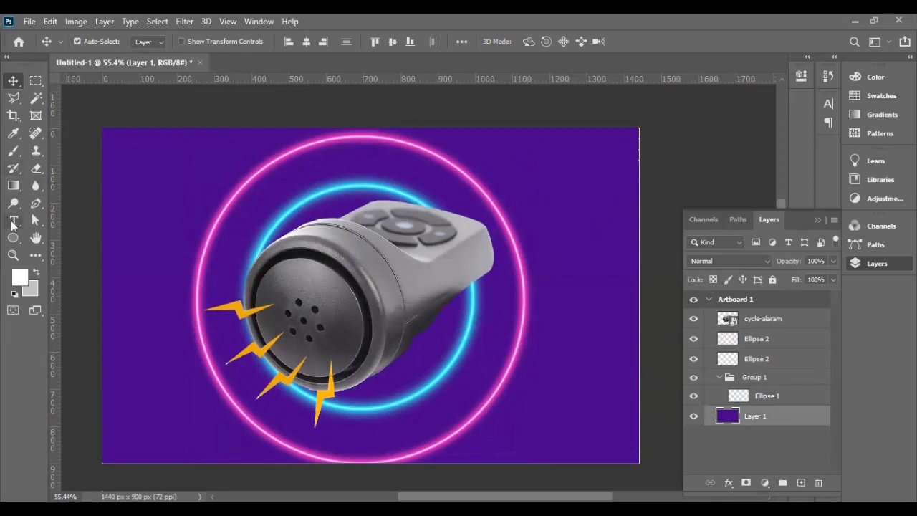
{"action": "left_click", "coordinate": [13, 222]}
Step: Add the white headline 'Rechargable' at the upper left and enlarge it
{"action": "left_click", "coordinate": [159, 194]}
{"action": "key", "text": "BackSpace"}
{"action": "type", "text": "Rechargable"}
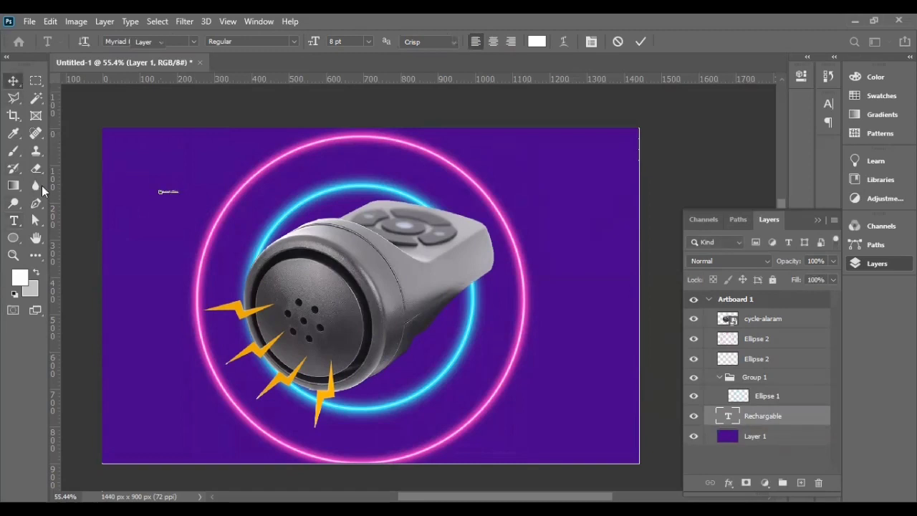
{"action": "key", "text": "ctrl+Return"}
{"action": "key", "text": "ctrl+t"}
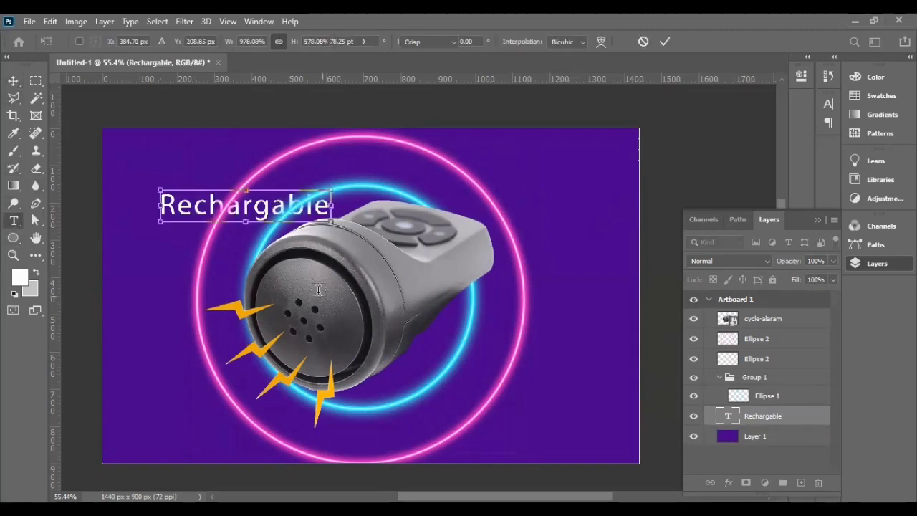
{"action": "key", "text": "Return"}
Step: Reorder layers so the alarm image sits above the cyan ring, and nudge the headline up-left
{"action": "left_click_drag", "start_coordinate": [786, 419], "coordinate": [756, 335]}
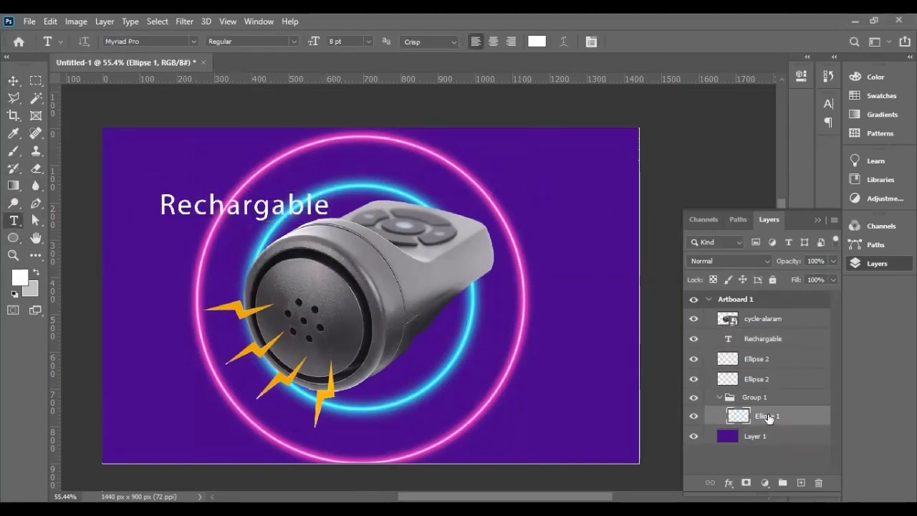
{"action": "left_click_drag", "start_coordinate": [765, 413], "coordinate": [752, 315]}
{"action": "key", "text": "v"}
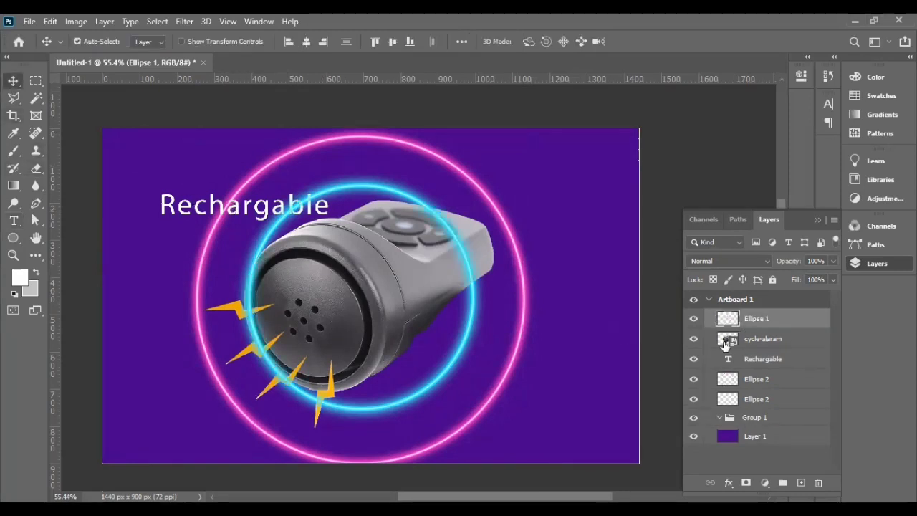
{"action": "left_click_drag", "start_coordinate": [725, 344], "coordinate": [725, 319]}
{"action": "left_click_drag", "start_coordinate": [184, 207], "coordinate": [173, 200]}
Step: Set the headline to Roboto Bold with tracking 1, then Alt-drag a copy below for editing
{"action": "type", "text": "t"}
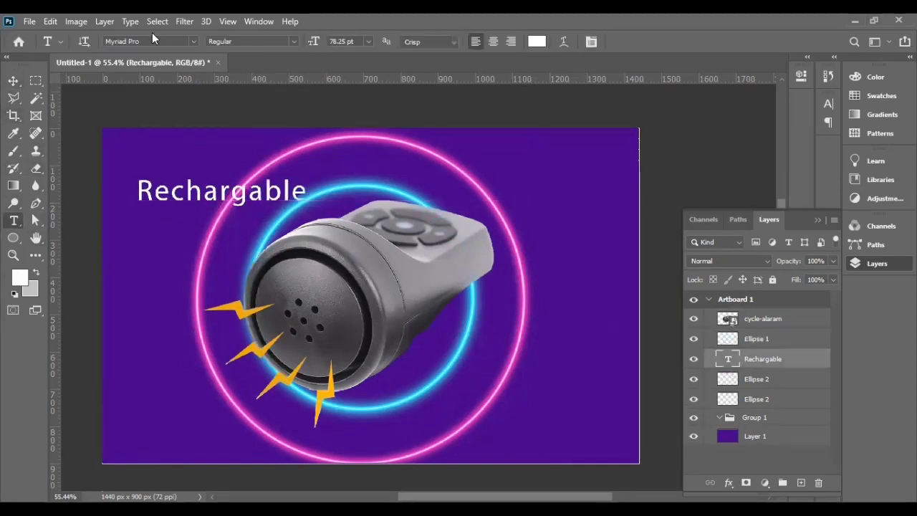
{"action": "type", "text": "roboto"}
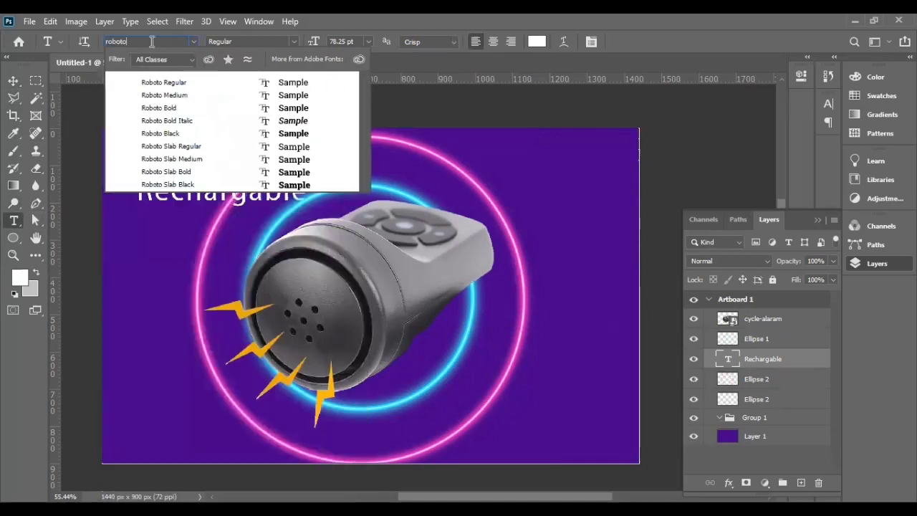
{"action": "left_click", "coordinate": [169, 111]}
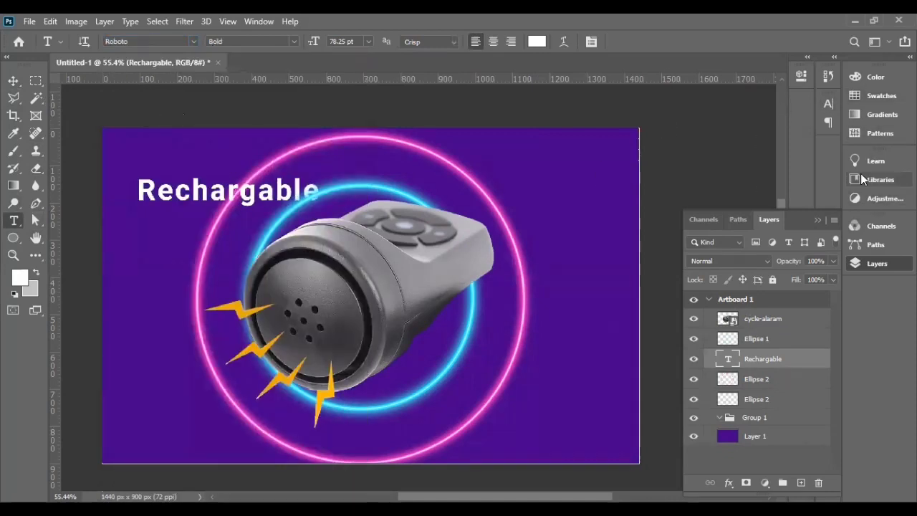
{"action": "left_click", "coordinate": [828, 104]}
{"action": "left_click_drag", "start_coordinate": [757, 152], "coordinate": [11, 152]}
{"action": "type", "text": "1"}
{"action": "left_click", "coordinate": [13, 80]}
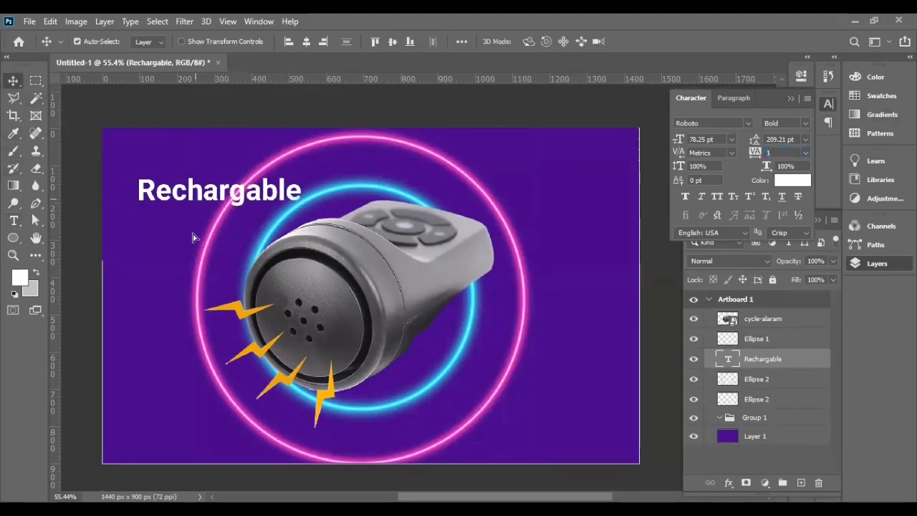
{"action": "left_click_drag", "start_coordinate": [215, 190], "coordinate": [215, 229]}
{"action": "double_click", "coordinate": [215, 229]}
Step: Change the copied line to 'Electric Bell' and move the cyan ring layer beneath it
{"action": "type", "text": "Electric Bell"}
{"action": "left_click", "coordinate": [13, 81]}
{"action": "left_click_drag", "start_coordinate": [794, 331], "coordinate": [787, 364]}
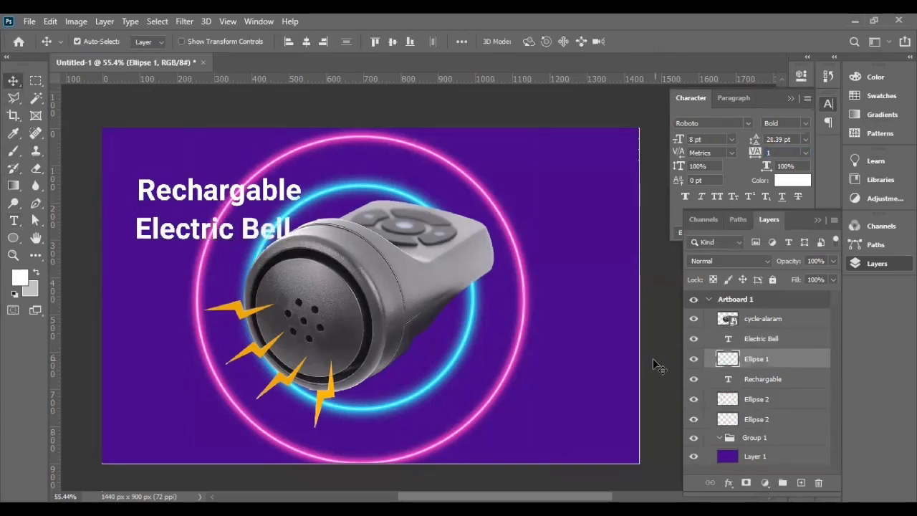
{"action": "left_click", "coordinate": [654, 366]}
Step: Shrink 'Rechargable' to about 81% and enlarge 'Electric Bell' to about 107% beneath it
{"action": "left_click", "coordinate": [266, 195]}
{"action": "key", "text": "ctrl+t"}
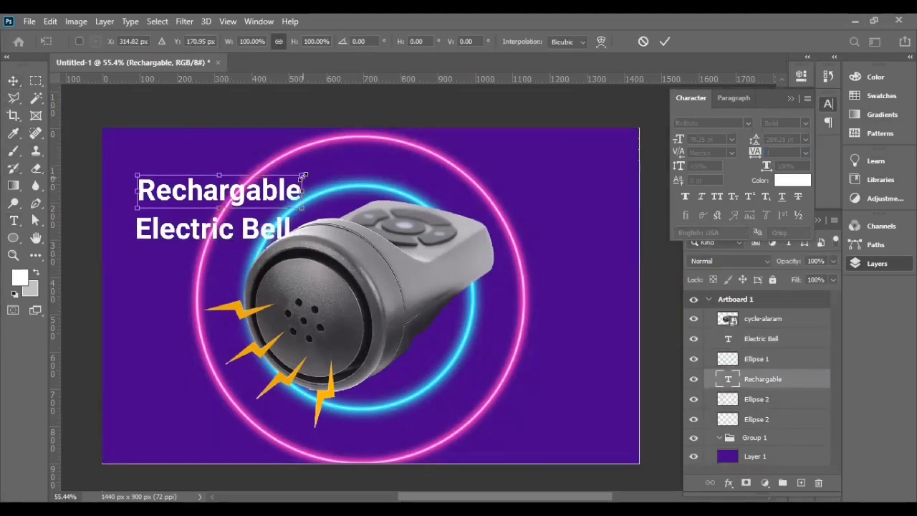
{"action": "left_click_drag", "start_coordinate": [301, 192], "coordinate": [276, 192]}
{"action": "key", "text": "Return"}
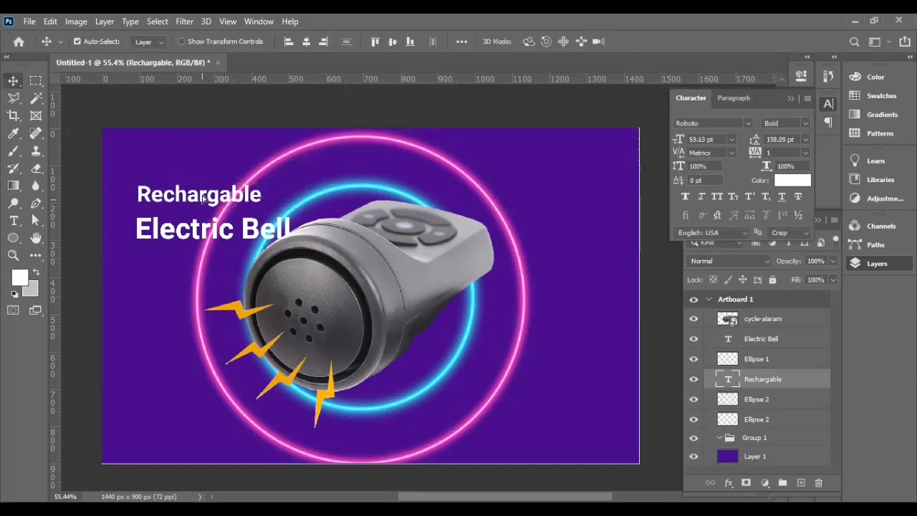
{"action": "left_click_drag", "start_coordinate": [203, 194], "coordinate": [203, 185]}
{"action": "left_click_drag", "start_coordinate": [215, 228], "coordinate": [215, 210]}
{"action": "key", "text": "ctrl+t"}
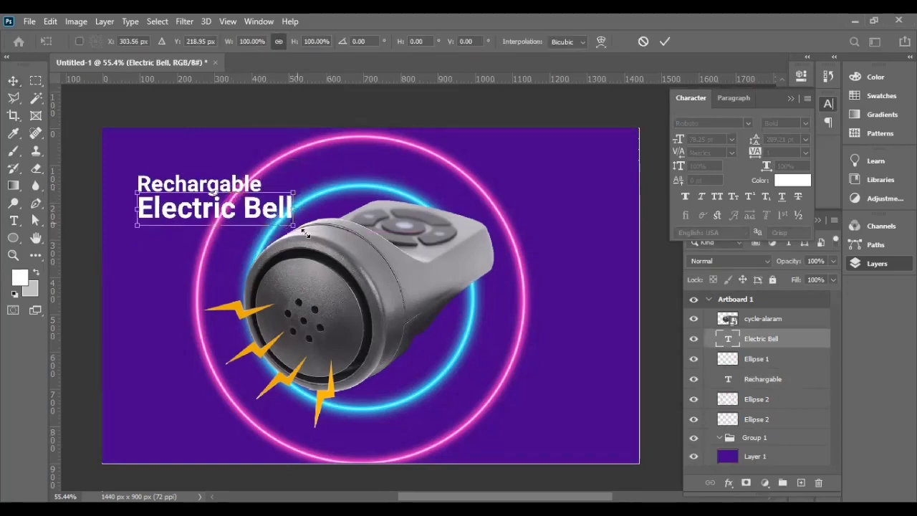
{"action": "left_click_drag", "start_coordinate": [290, 228], "coordinate": [305, 228]}
{"action": "key", "text": "Return"}
Step: Lock the purple background Layer 1 and shift the bell and rings slightly right
{"action": "left_click", "coordinate": [554, 203]}
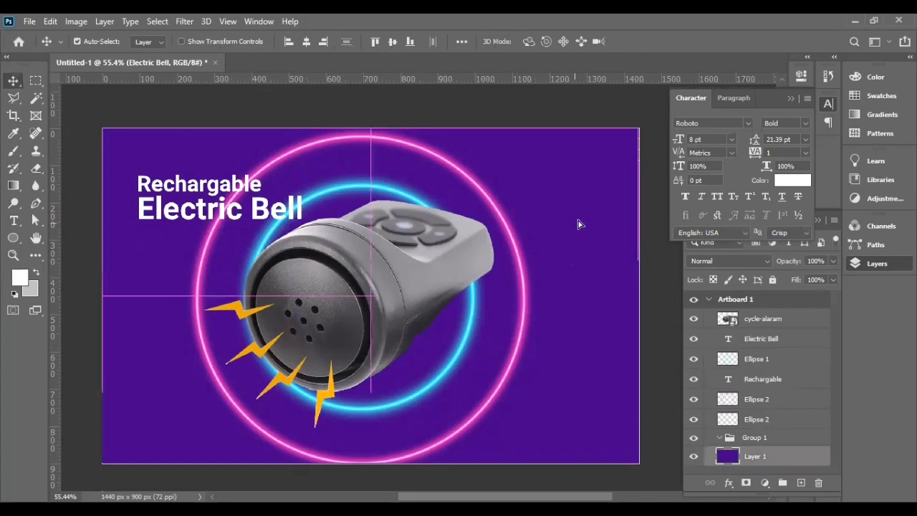
{"action": "key", "text": "ctrl+t"}
{"action": "key", "text": "Return"}
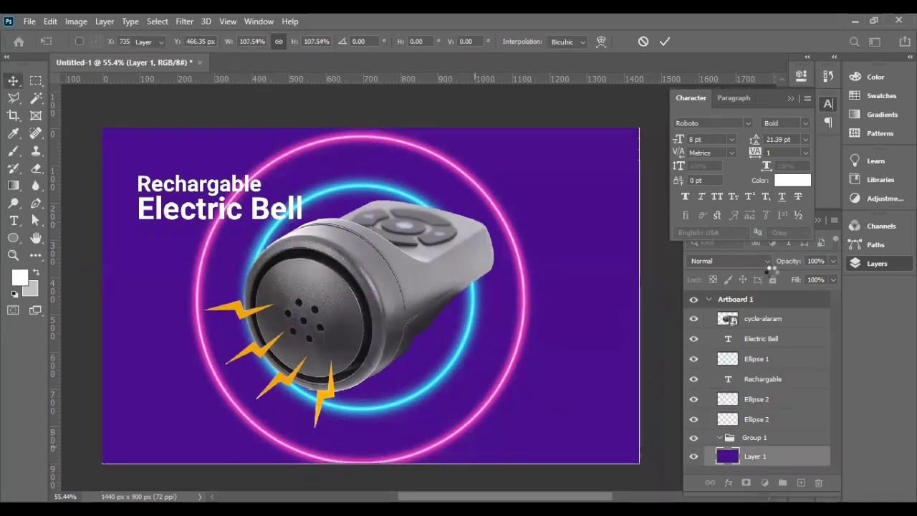
{"action": "key", "text": "ctrl+slash"}
{"action": "left_click_drag", "start_coordinate": [531, 281], "coordinate": [466, 344]}
{"action": "left_click_drag", "start_coordinate": [552, 372], "coordinate": [567, 371]}
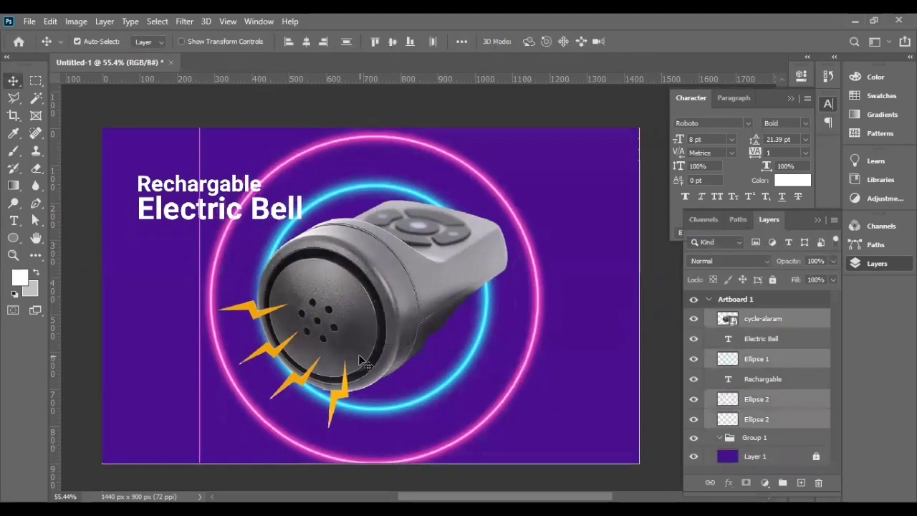
Step: Set anti-aliasing to Smooth on both the 'Electric Bell' and 'Rechargable' text layers
{"action": "left_click", "coordinate": [189, 208]}
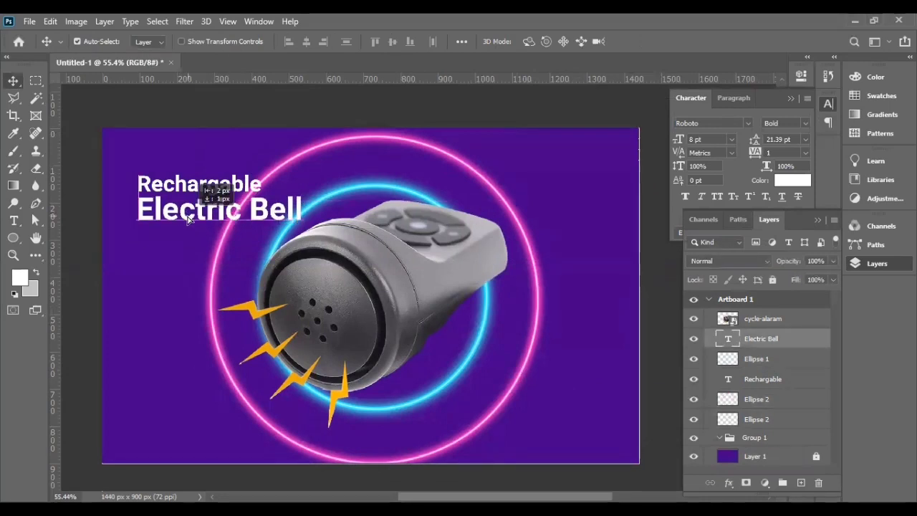
{"action": "left_click", "coordinate": [827, 104]}
{"action": "left_click", "coordinate": [804, 232]}
{"action": "left_click", "coordinate": [781, 282]}
{"action": "left_click", "coordinate": [228, 179]}
{"action": "left_click", "coordinate": [788, 232]}
{"action": "left_click", "coordinate": [781, 273]}
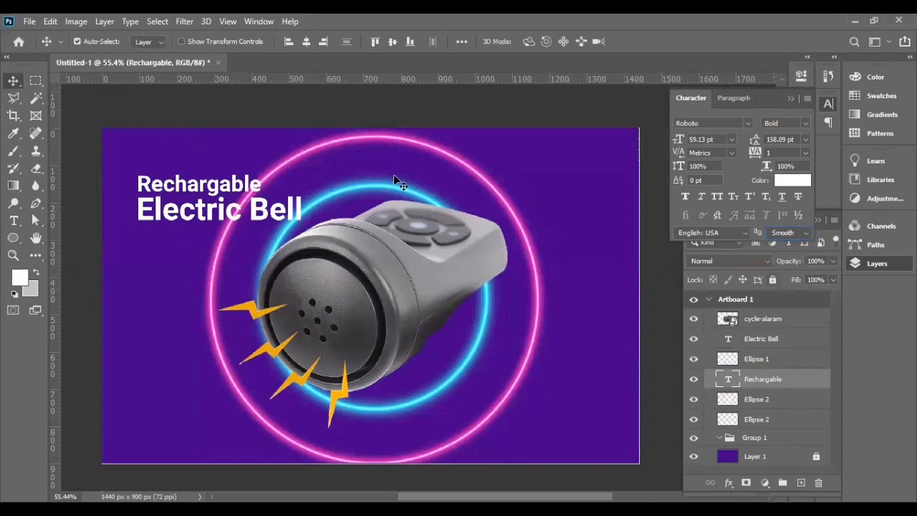
{"action": "left_click", "coordinate": [395, 180]}
{"action": "left_click", "coordinate": [372, 332]}
Step: Draw a 215 × 63 px rounded-rectangle pill left of the bell and fill it pink
{"action": "left_click", "coordinate": [14, 237]}
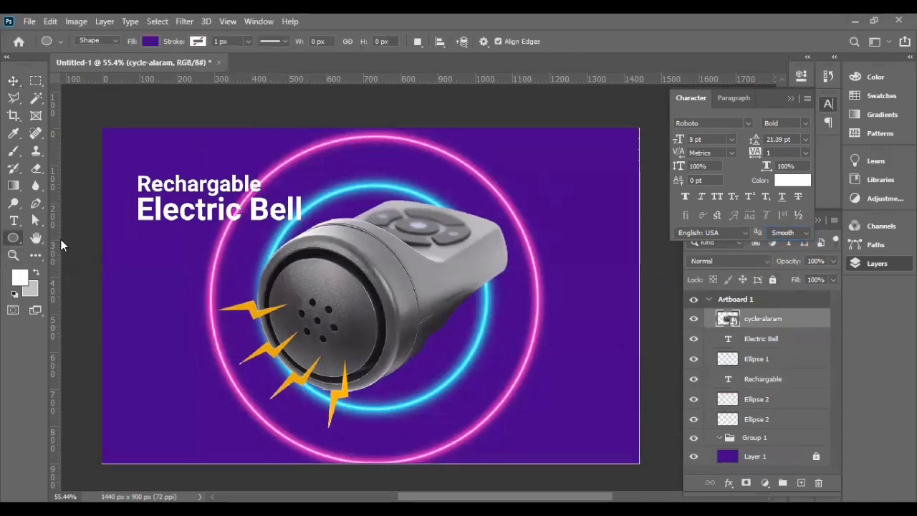
{"action": "left_click_drag", "start_coordinate": [164, 280], "coordinate": [244, 301]}
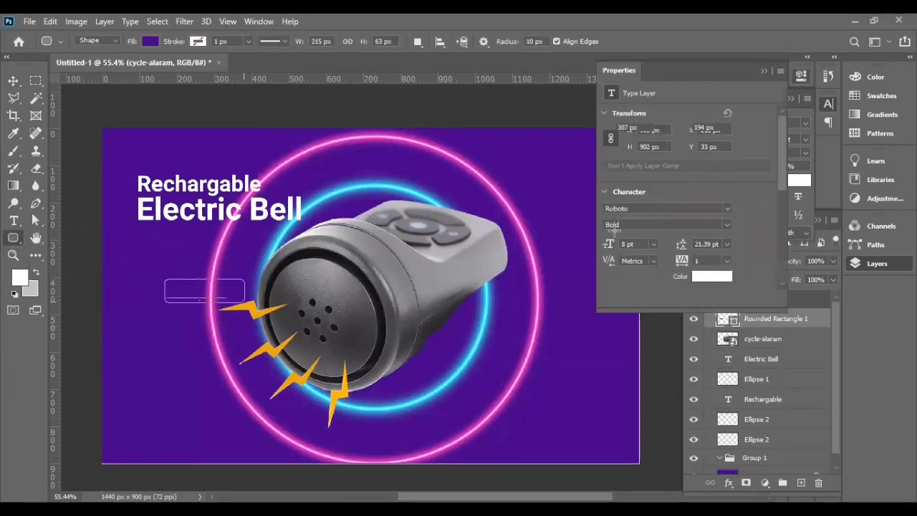
{"action": "left_click", "coordinate": [801, 75]}
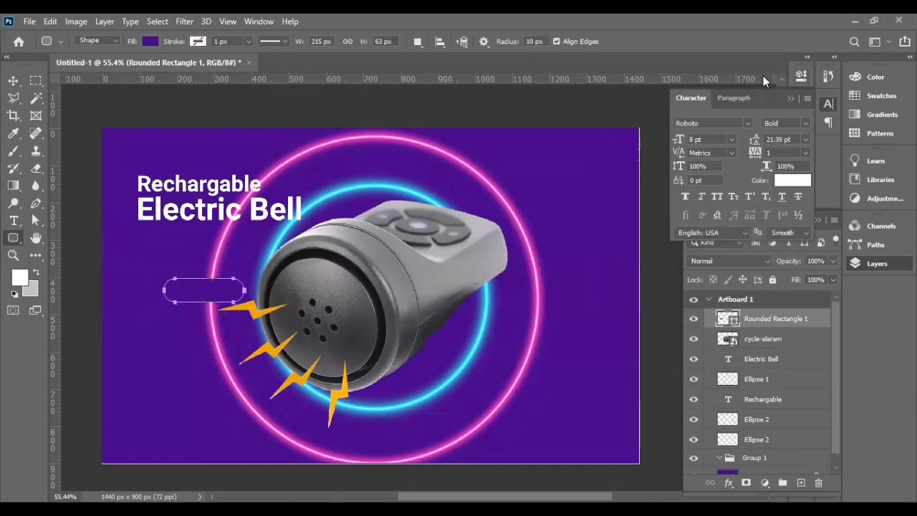
{"action": "left_click", "coordinate": [611, 155]}
{"action": "left_click", "coordinate": [660, 227]}
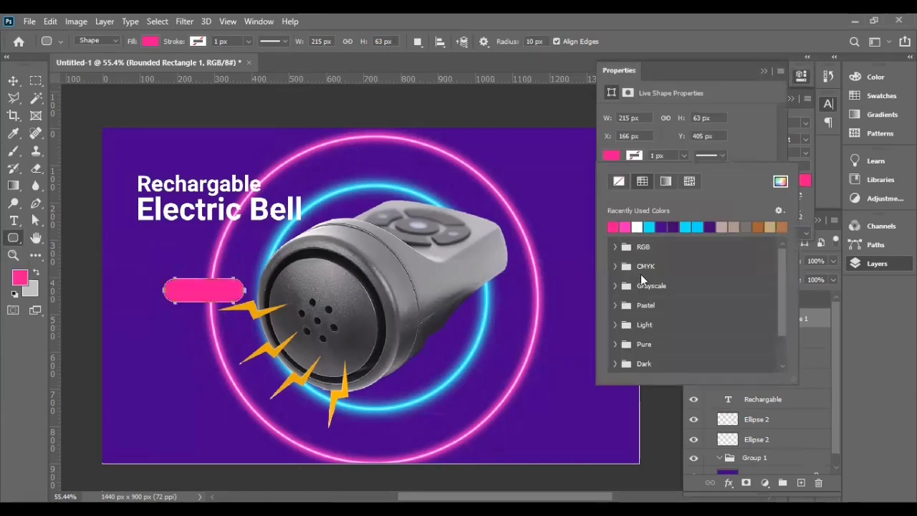
{"action": "left_click", "coordinate": [766, 71]}
Step: Alt-drag two copies of the pill to the lower left and lower right of the banner
{"action": "key", "text": "v"}
{"action": "mouse_move", "coordinate": [153, 296]}
{"action": "left_mouse_down"}
{"action": "mouse_move", "coordinate": [104, 295]}
{"action": "mouse_move", "coordinate": [164, 378]}
{"action": "left_mouse_up"}
{"action": "left_click_drag", "start_coordinate": [365, 404], "coordinate": [554, 412]}
{"action": "left_click", "coordinate": [790, 98]}
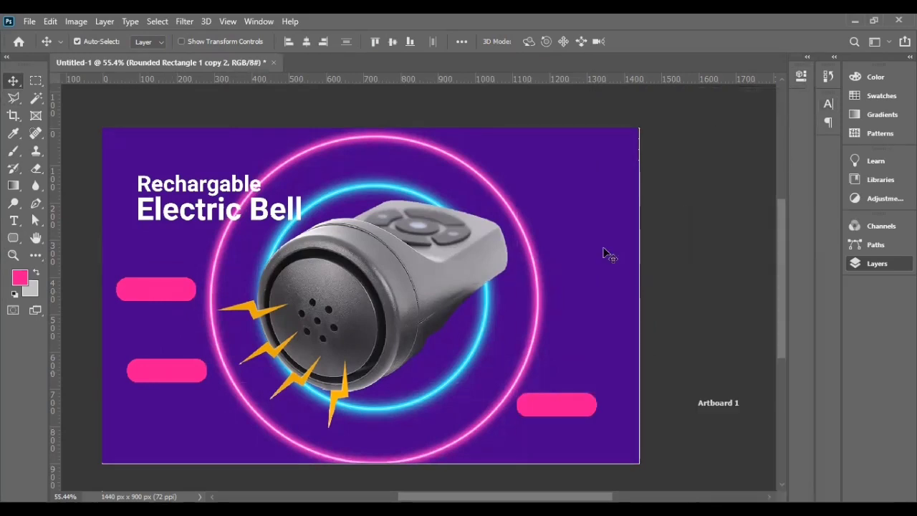
{"action": "left_click", "coordinate": [801, 75]}
{"action": "left_click", "coordinate": [611, 156]}
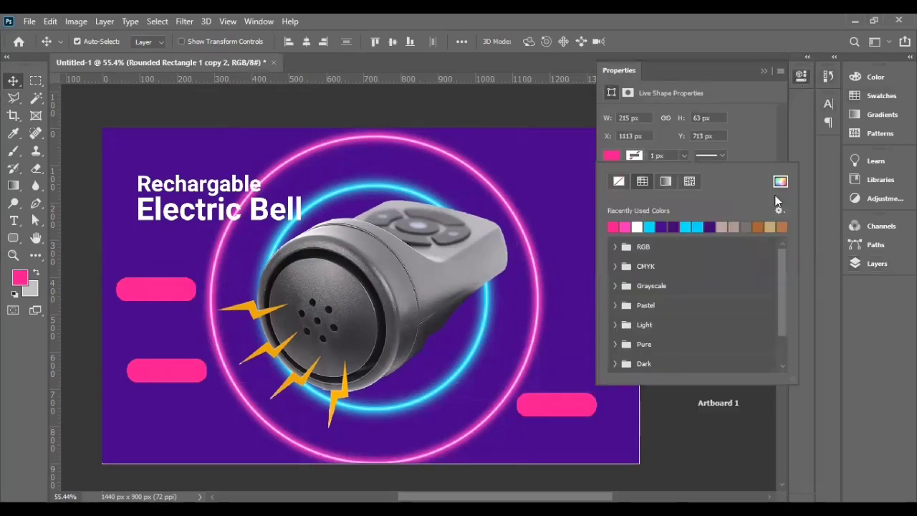
{"action": "left_click", "coordinate": [780, 182]}
Step: Make the lower-left pill yellow (#fff000)
{"action": "left_click_drag", "start_coordinate": [748, 385], "coordinate": [751, 399]}
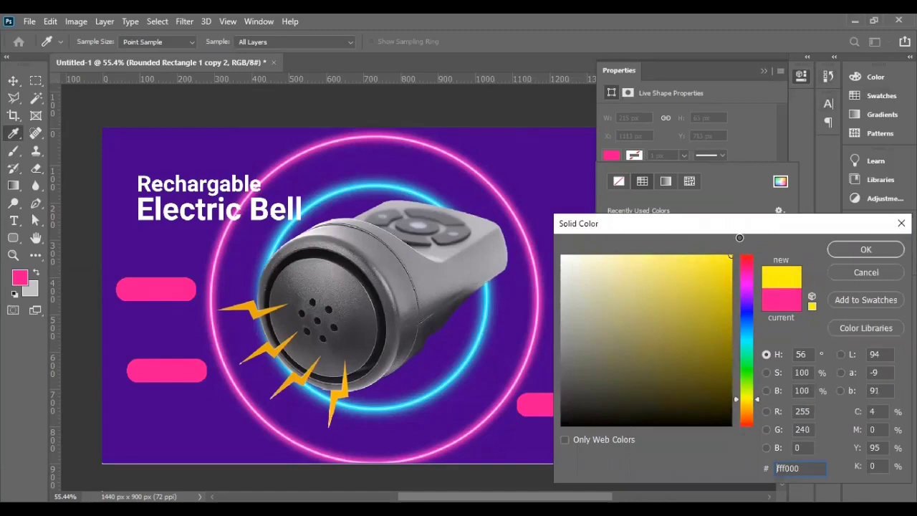
{"action": "left_click", "coordinate": [866, 249]}
{"action": "left_click", "coordinate": [182, 378]}
{"action": "left_click", "coordinate": [611, 156]}
{"action": "left_click", "coordinate": [612, 227]}
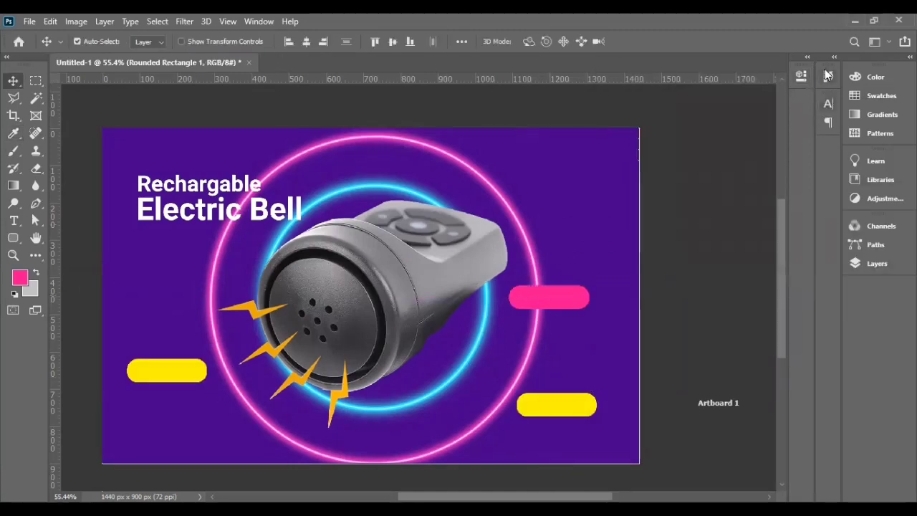
{"action": "left_click", "coordinate": [827, 75]}
{"action": "left_click", "coordinate": [611, 156]}
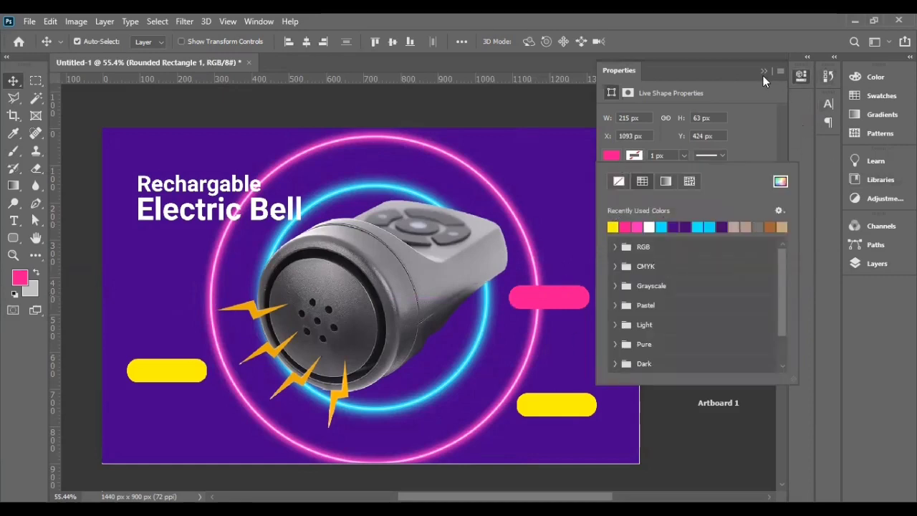
Step: Recolour the lower-right pill green (#07ff5f)
{"action": "left_click", "coordinate": [764, 71]}
{"action": "left_click", "coordinate": [556, 405]}
{"action": "left_click", "coordinate": [802, 76]}
{"action": "left_click", "coordinate": [611, 155]}
{"action": "left_click", "coordinate": [780, 181]}
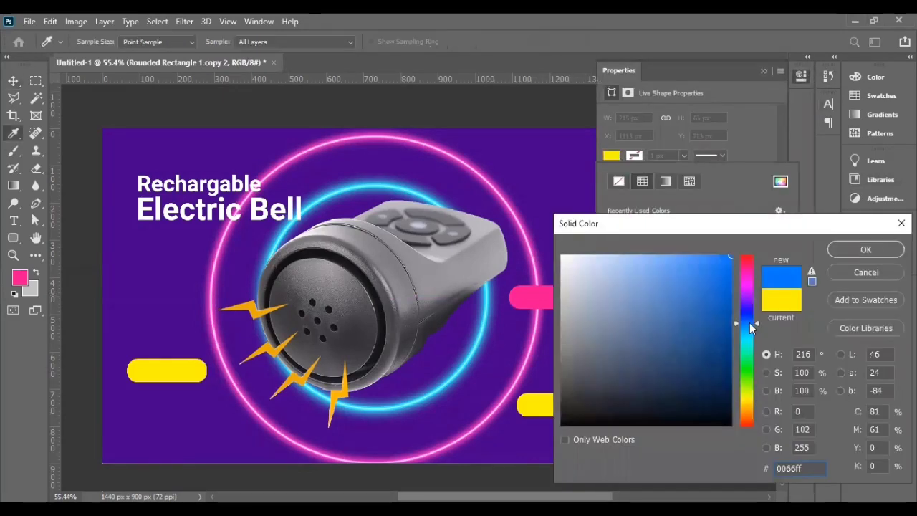
{"action": "left_click_drag", "start_coordinate": [744, 294], "coordinate": [744, 355]}
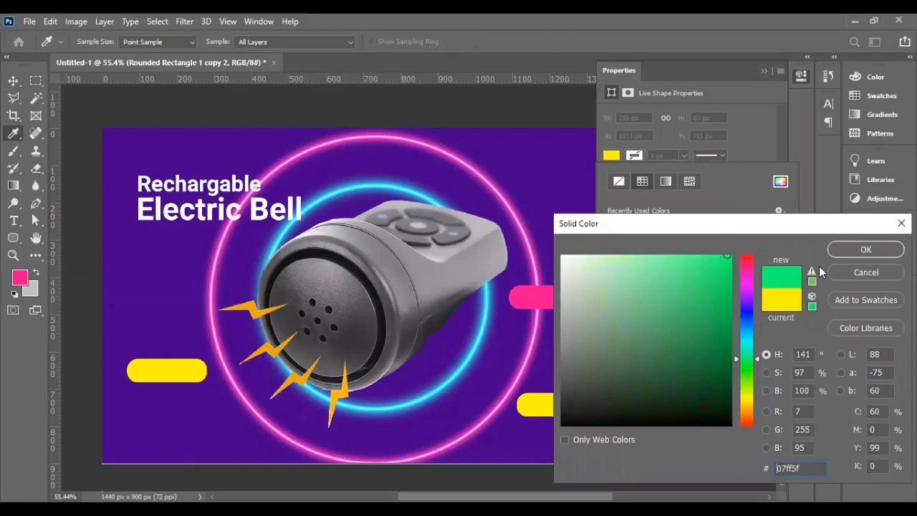
{"action": "left_click", "coordinate": [866, 249]}
{"action": "left_click", "coordinate": [764, 70]}
{"action": "left_click", "coordinate": [556, 388]}
{"action": "type", "text": "alaram on"}
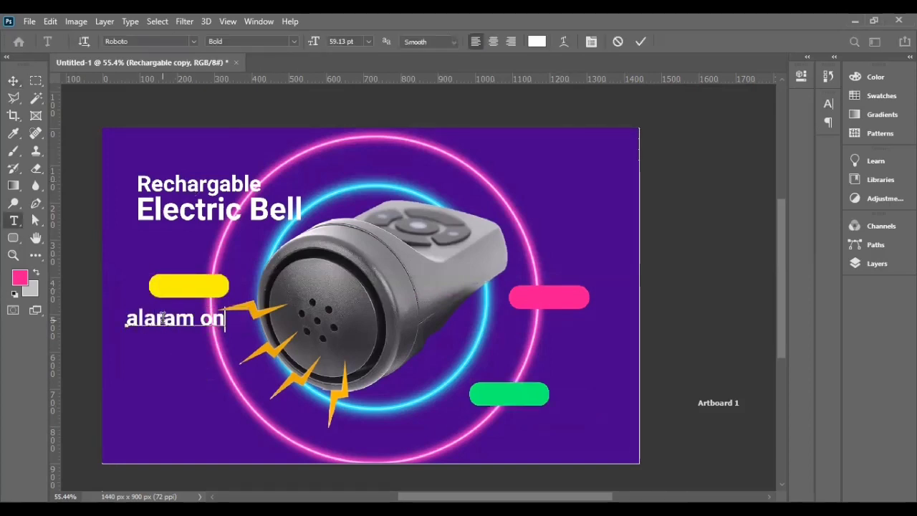
Step: Make the 'alaram on' label black with Medium font weight
{"action": "left_click", "coordinate": [14, 80]}
{"action": "left_click", "coordinate": [828, 103]}
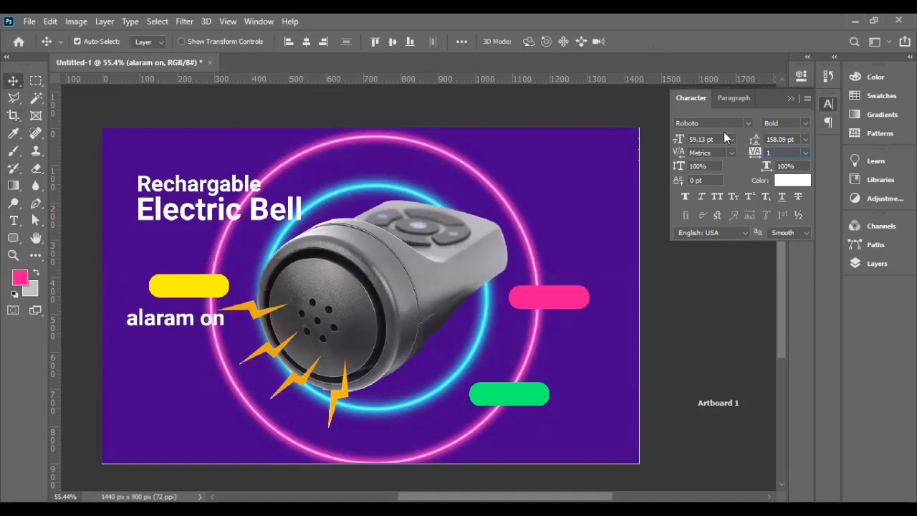
{"action": "scroll", "coordinate": [713, 136], "scroll_direction": "down", "scroll_amount": 10}
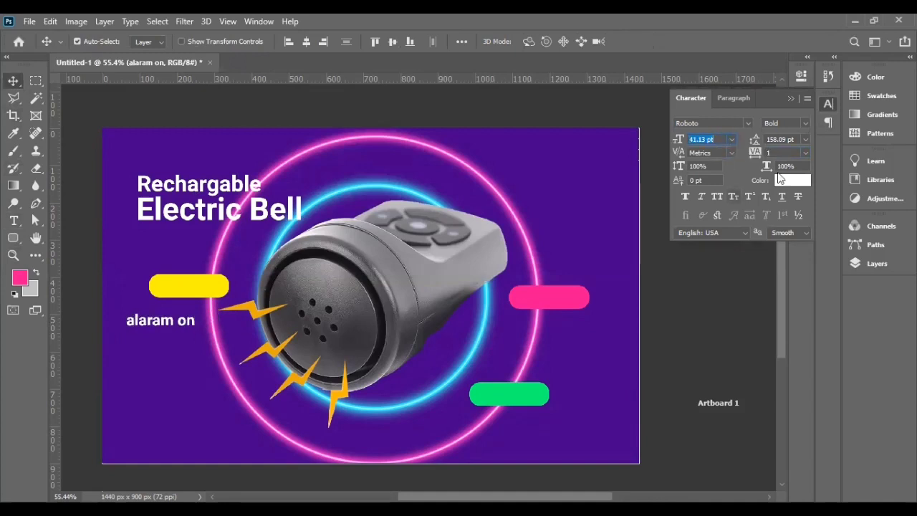
{"action": "left_click", "coordinate": [793, 180]}
{"action": "left_click", "coordinate": [577, 429]}
{"action": "left_click", "coordinate": [866, 249]}
{"action": "left_click", "coordinate": [800, 127]}
{"action": "left_click", "coordinate": [777, 146]}
Step: Move the 'alaram on' layer to the top and place it inside the yellow pill
{"action": "left_click", "coordinate": [178, 307]}
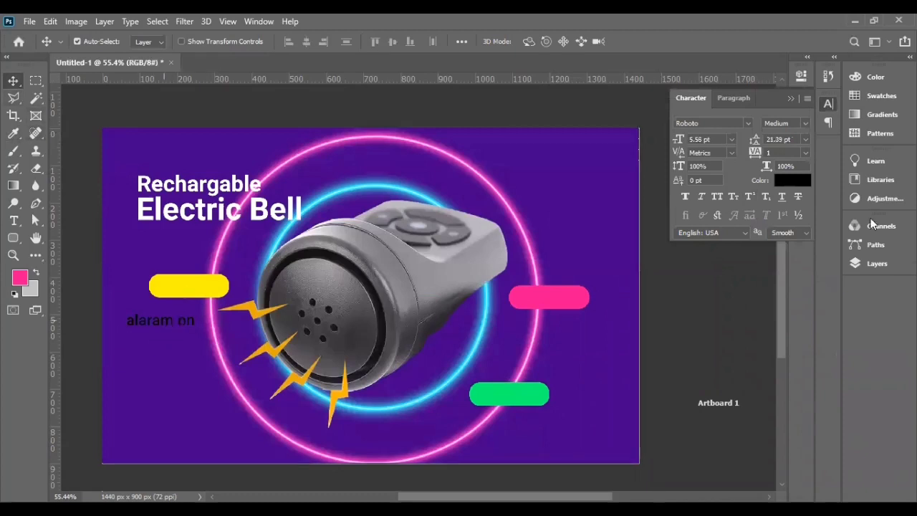
{"action": "left_click", "coordinate": [875, 263]}
{"action": "left_click", "coordinate": [724, 430]}
{"action": "left_click_drag", "start_coordinate": [746, 341], "coordinate": [745, 310]}
{"action": "left_click_drag", "start_coordinate": [192, 291], "coordinate": [204, 252]}
Step: Change the 'alaram on' label's font weight to Bold
{"action": "scroll", "coordinate": [150, 266], "scroll_direction": "up", "scroll_amount": 2}
{"action": "scroll", "coordinate": [286, 307], "scroll_direction": "up", "scroll_amount": 4}
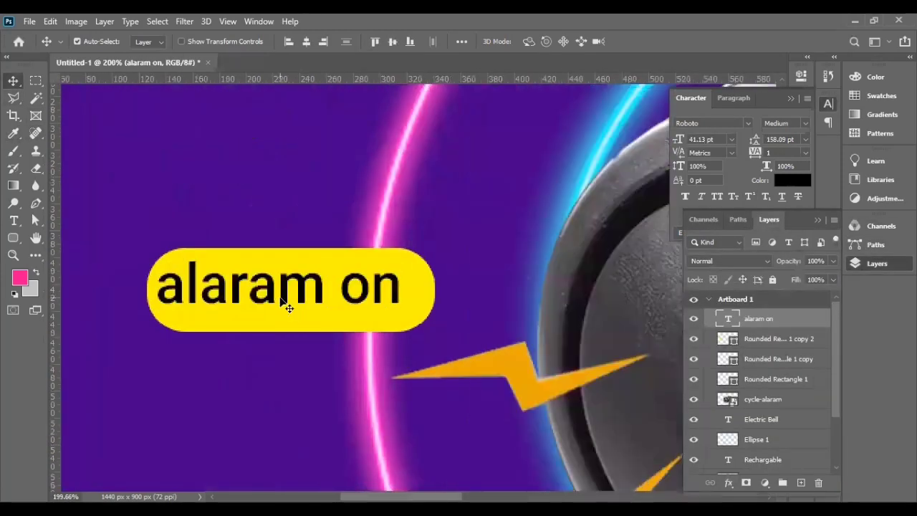
{"action": "left_click", "coordinate": [296, 334]}
{"action": "scroll", "coordinate": [330, 341], "scroll_direction": "down", "scroll_amount": 4}
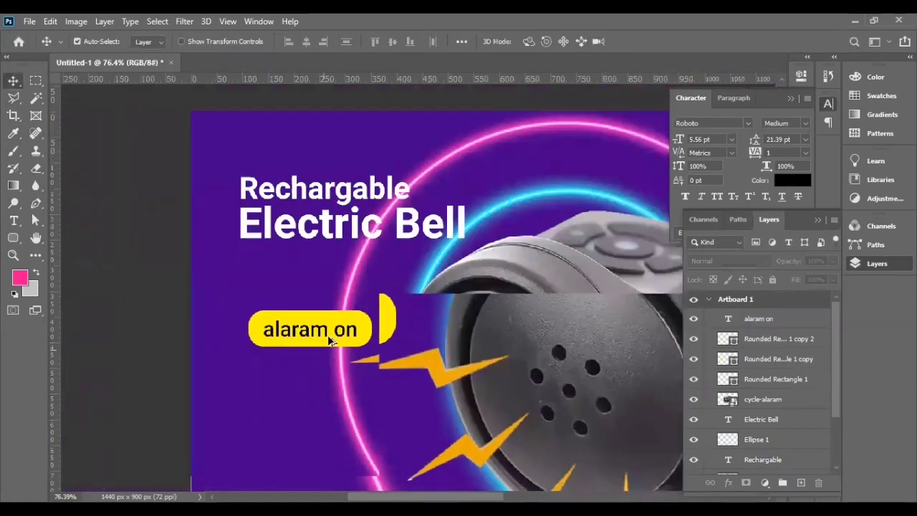
{"action": "scroll", "coordinate": [330, 341], "scroll_direction": "down", "scroll_amount": 1}
{"action": "left_click", "coordinate": [328, 314]}
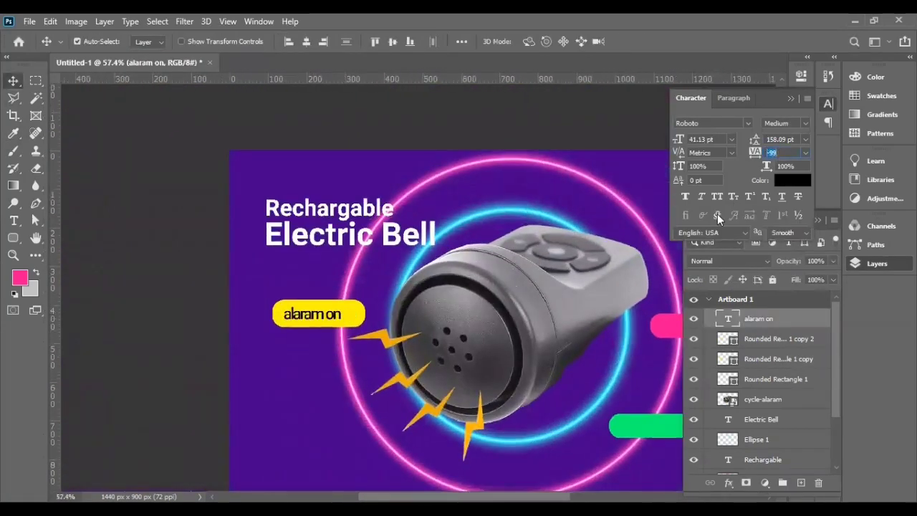
{"action": "left_click", "coordinate": [805, 123]}
{"action": "left_click", "coordinate": [785, 166]}
Step: Tilt the yellow 'alaram on' pill at an angle
{"action": "scroll", "coordinate": [305, 306], "scroll_direction": "up", "scroll_amount": 1}
{"action": "scroll", "coordinate": [305, 305], "scroll_direction": "up", "scroll_amount": 1}
{"action": "scroll", "coordinate": [305, 305], "scroll_direction": "down", "scroll_amount": 2}
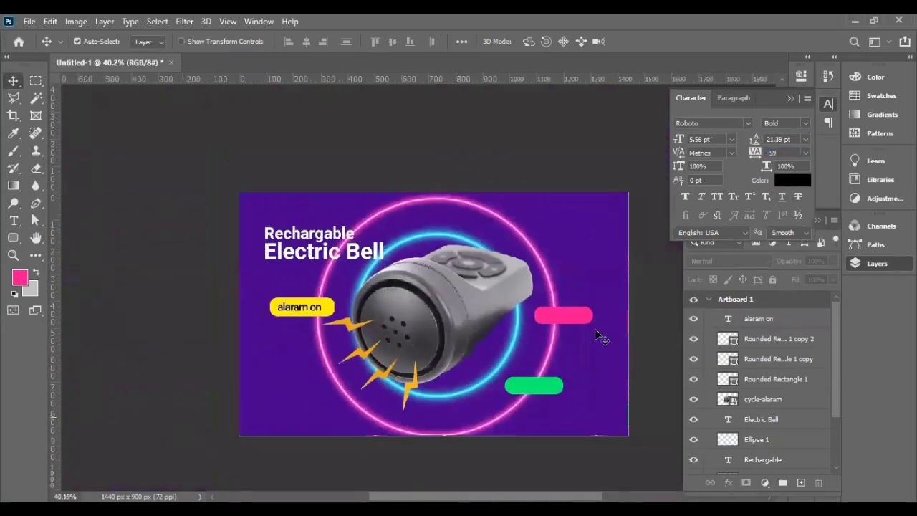
{"action": "scroll", "coordinate": [598, 333], "scroll_direction": "up", "scroll_amount": 1}
{"action": "key", "text": "ctrl+t"}
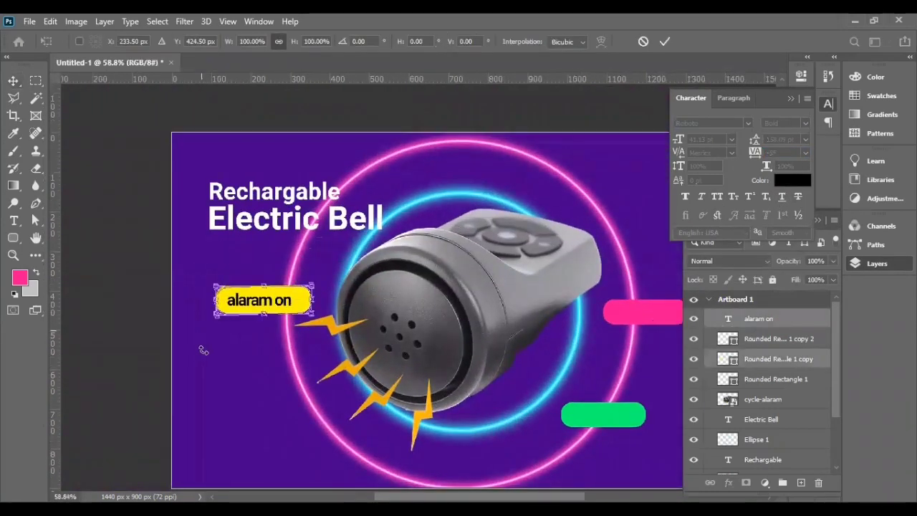
{"action": "left_click_drag", "start_coordinate": [200, 340], "coordinate": [160, 365]}
{"action": "key", "text": "Return"}
Step: Nudge the green pill up-left and duplicate the 'Rechargable' text to the lower left
{"action": "scroll", "coordinate": [492, 344], "scroll_direction": "down", "scroll_amount": 1}
{"action": "scroll", "coordinate": [546, 357], "scroll_direction": "up", "scroll_amount": 1}
{"action": "left_click_drag", "start_coordinate": [546, 357], "coordinate": [538, 345]}
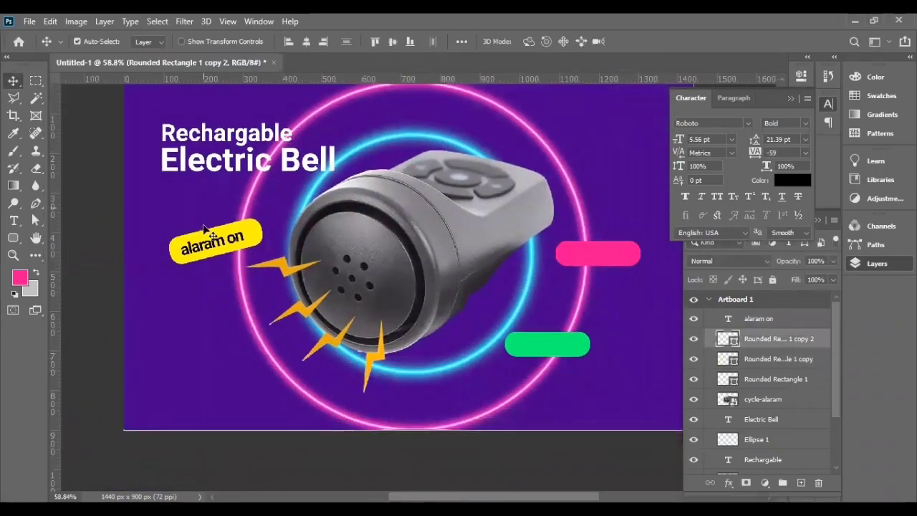
{"action": "left_click", "coordinate": [237, 141]}
{"action": "left_click_drag", "start_coordinate": [242, 152], "coordinate": [224, 347]}
Step: Change the copied text to 'waterproof', move it toward the centre and bring it to the top
{"action": "double_click", "coordinate": [208, 331]}
{"action": "type", "text": "water proof"}
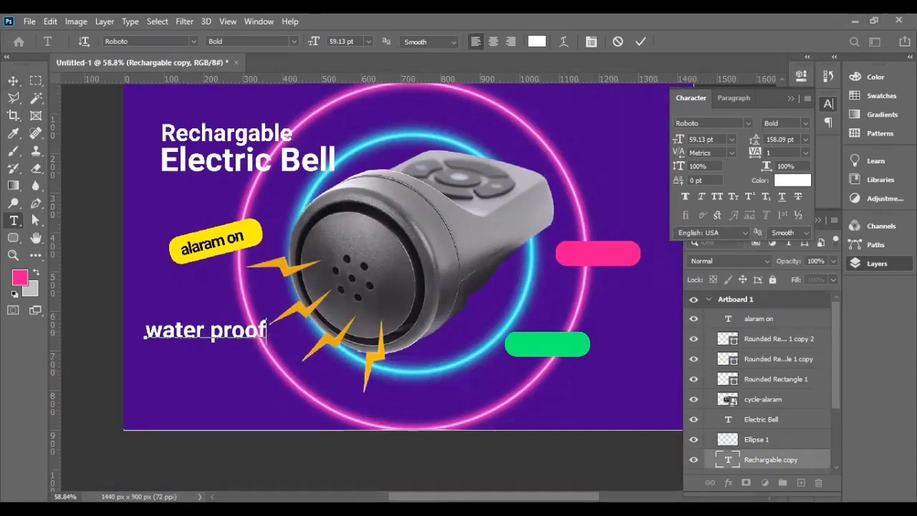
{"action": "key", "text": "Left"}
{"action": "key", "text": "Left"}
{"action": "key", "text": "Left"}
{"action": "key", "text": "BackSpace"}
{"action": "left_click", "coordinate": [13, 80]}
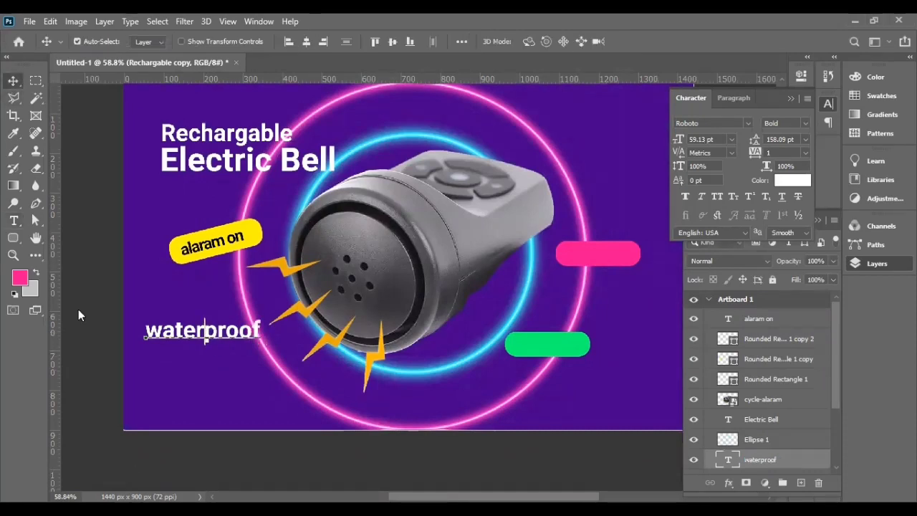
{"action": "left_click_drag", "start_coordinate": [255, 347], "coordinate": [467, 364]}
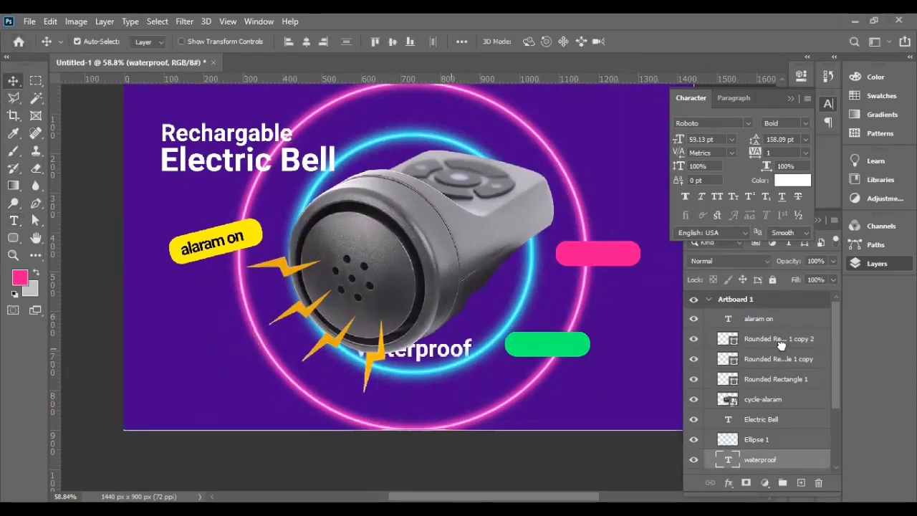
{"action": "left_click_drag", "start_coordinate": [788, 459], "coordinate": [774, 313]}
Step: Move the waterproof text onto the green pill and scale it down to fit
{"action": "left_click", "coordinate": [559, 346]}
{"action": "key", "text": "ctrl+t"}
{"action": "key", "text": "Return"}
{"action": "mouse_move", "coordinate": [600, 366]}
{"action": "left_mouse_down"}
{"action": "mouse_move", "coordinate": [612, 366]}
{"action": "mouse_move", "coordinate": [592, 375]}
{"action": "mouse_move", "coordinate": [594, 341]}
{"action": "mouse_move", "coordinate": [591, 356]}
{"action": "mouse_move", "coordinate": [551, 343]}
{"action": "left_mouse_up"}
{"action": "key", "text": "ctrl+t"}
{"action": "key", "text": "Return"}
{"action": "scroll", "coordinate": [581, 353], "scroll_direction": "up", "scroll_amount": 3}
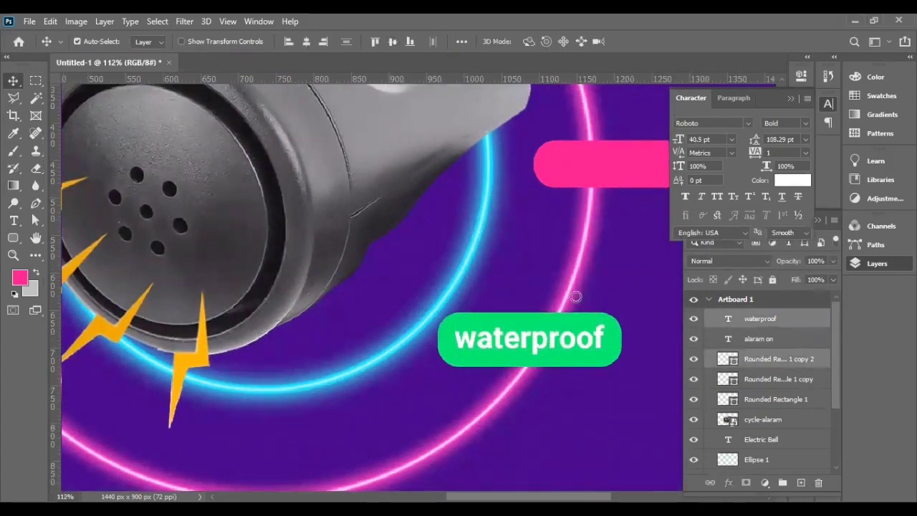
Step: Make the waterproof text black and place a copy onto the pink pill
{"action": "left_click", "coordinate": [792, 180]}
{"action": "left_click_drag", "start_coordinate": [604, 382], "coordinate": [548, 436]}
{"action": "key", "text": "Return"}
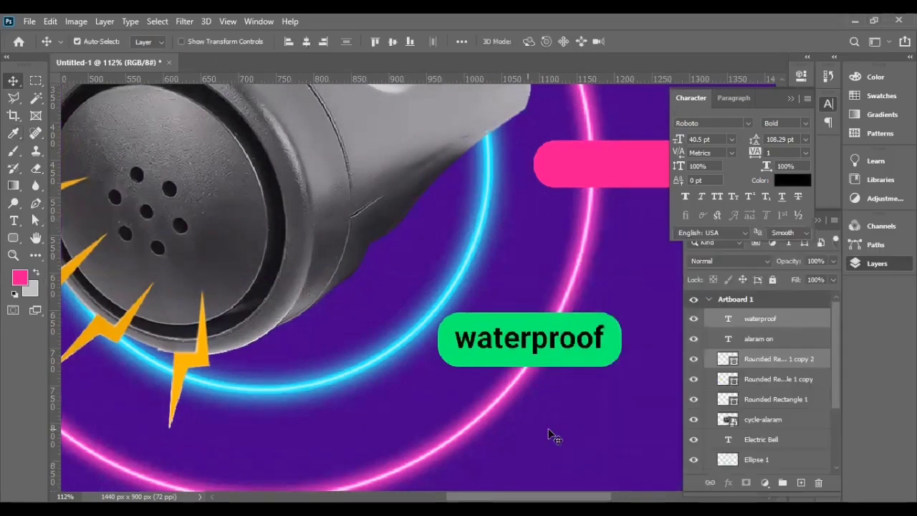
{"action": "scroll", "coordinate": [566, 401], "scroll_direction": "down", "scroll_amount": 4}
{"action": "scroll", "coordinate": [581, 373], "scroll_direction": "up", "scroll_amount": 2}
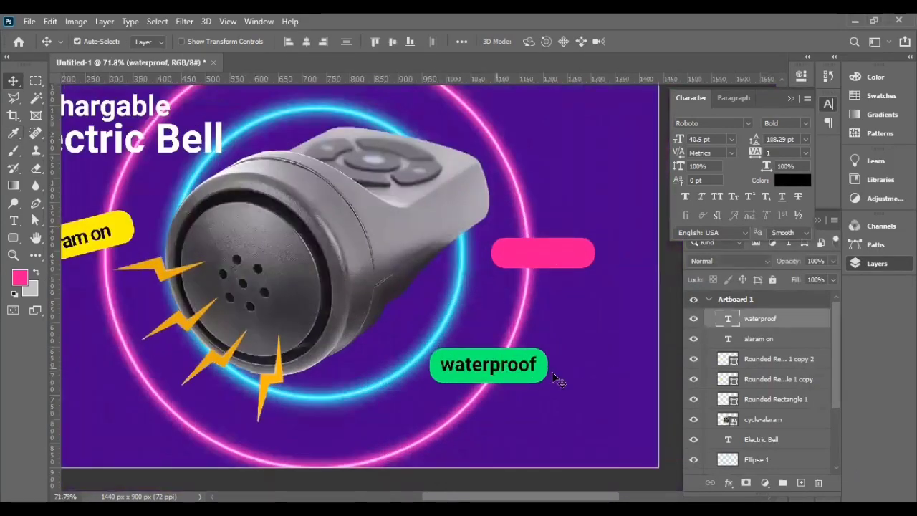
{"action": "key", "text": "ctrl+t"}
{"action": "left_click_drag", "start_coordinate": [552, 405], "coordinate": [538, 419]}
{"action": "key", "text": "Return"}
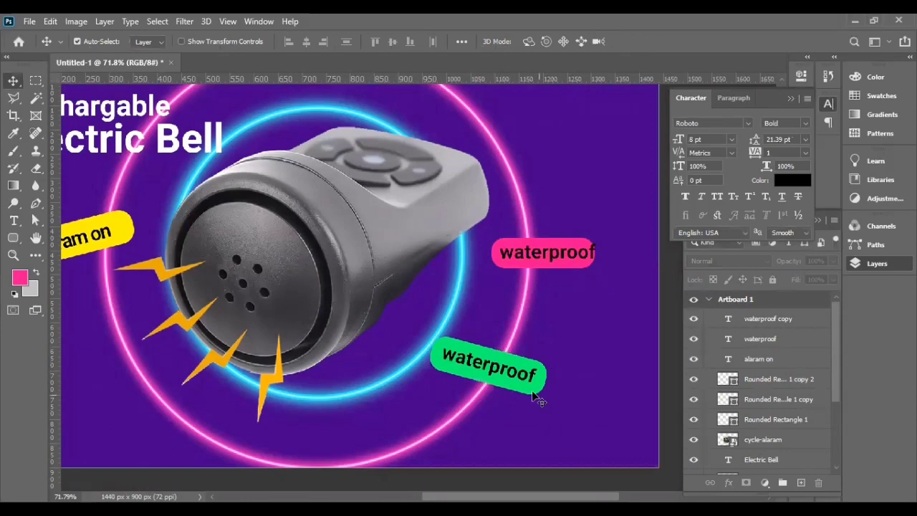
Step: Give the green pill shape a brighter green fill
{"action": "left_click", "coordinate": [538, 401]}
{"action": "left_click", "coordinate": [803, 76]}
{"action": "left_click", "coordinate": [802, 76]}
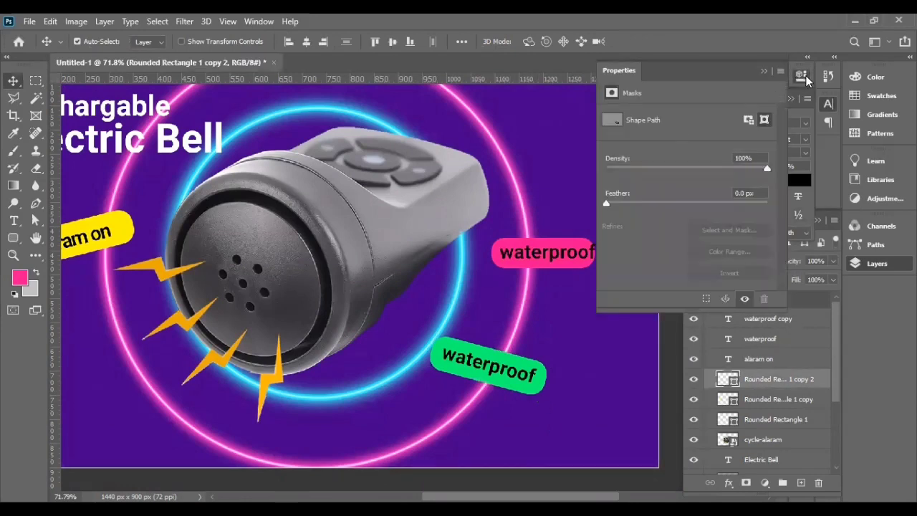
{"action": "left_click", "coordinate": [804, 77]}
{"action": "left_click", "coordinate": [805, 76]}
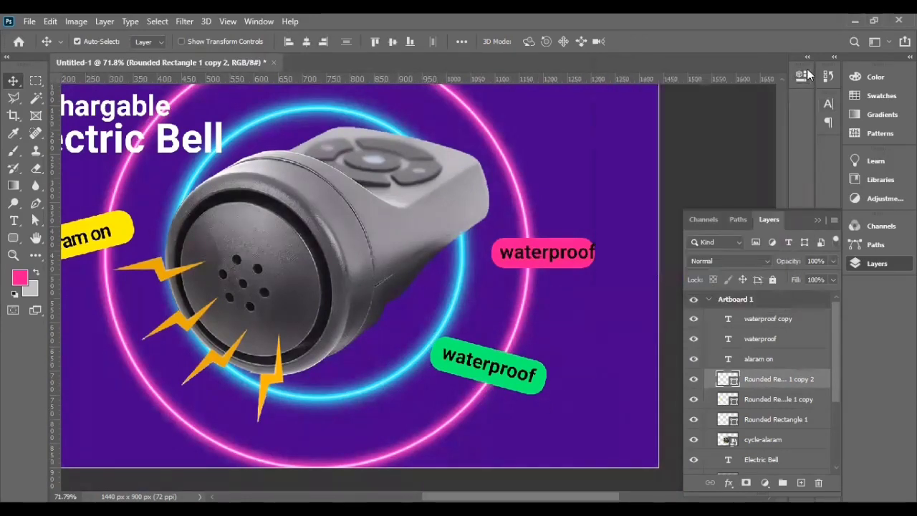
{"action": "key", "text": "u"}
{"action": "left_click", "coordinate": [149, 41]}
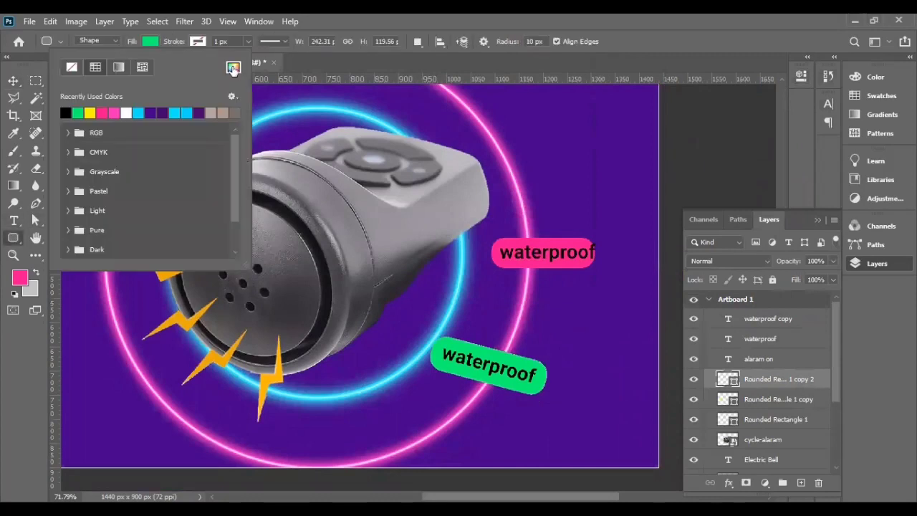
{"action": "left_click", "coordinate": [233, 68]}
{"action": "left_click", "coordinate": [706, 268]}
{"action": "left_click", "coordinate": [864, 248]}
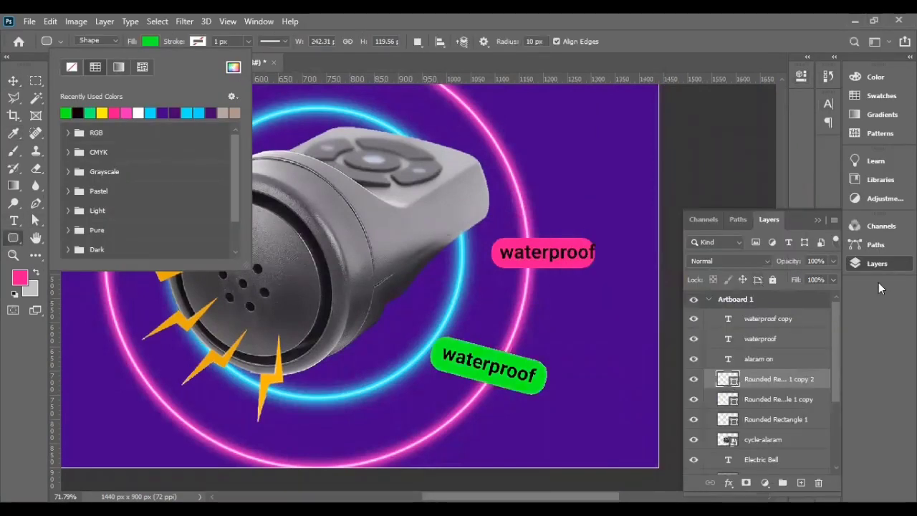
Step: Close the fill swatches and select the text copy on the pink pill
{"action": "left_click", "coordinate": [516, 252]}
{"action": "left_click", "coordinate": [515, 252]}
{"action": "key", "text": "v"}
{"action": "left_click", "coordinate": [545, 252]}
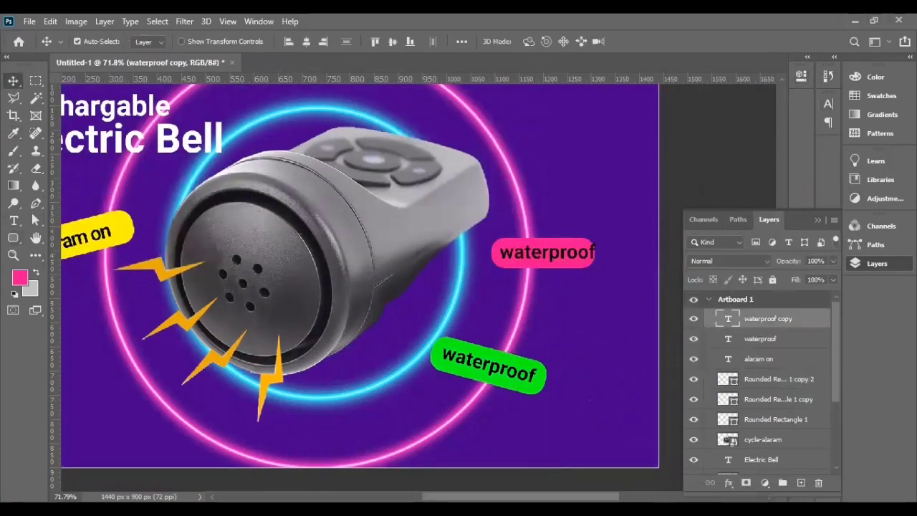
Step: Relabel the pink pill 'horn switch' and widen the pill to fit it
{"action": "key", "text": "t"}
{"action": "double_click", "coordinate": [527, 254]}
{"action": "type", "text": "horn switch"}
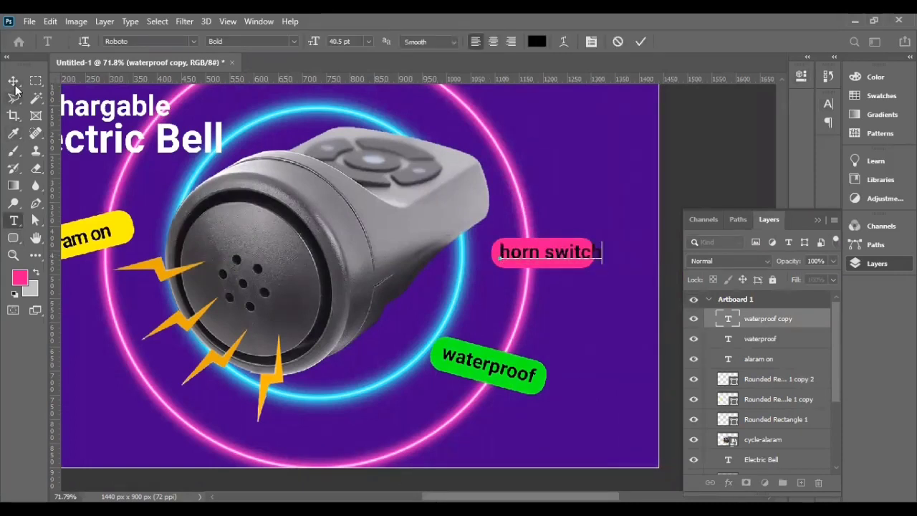
{"action": "left_click", "coordinate": [13, 81]}
{"action": "left_click", "coordinate": [584, 262]}
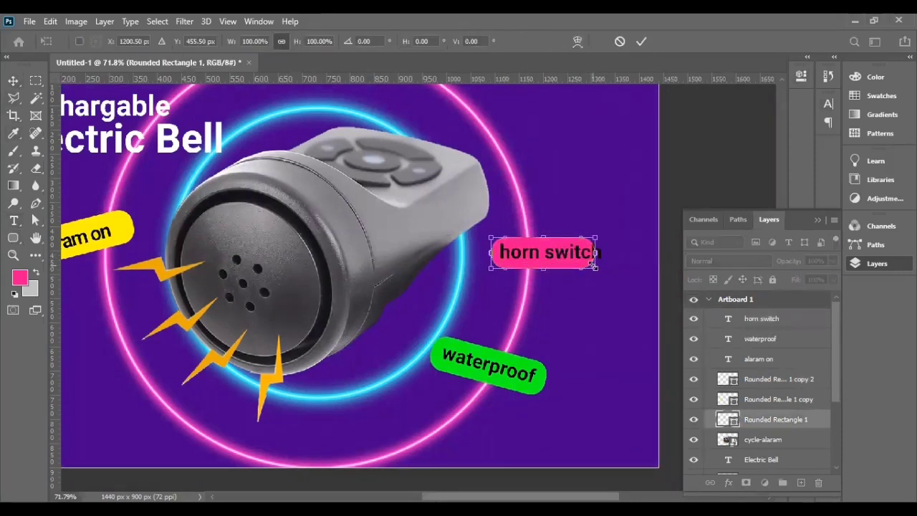
{"action": "left_click_drag", "start_coordinate": [606, 276], "coordinate": [619, 280]}
{"action": "key", "text": "Return"}
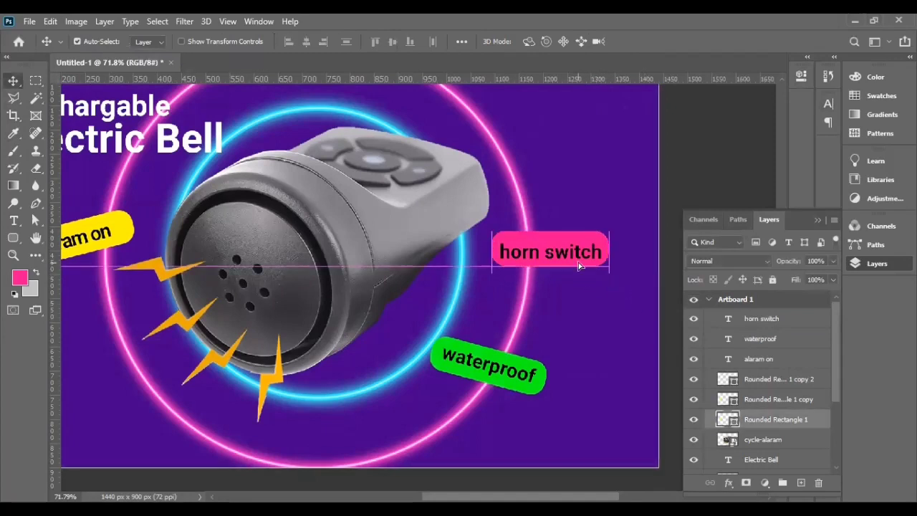
{"action": "left_click_drag", "start_coordinate": [557, 253], "coordinate": [558, 254]}
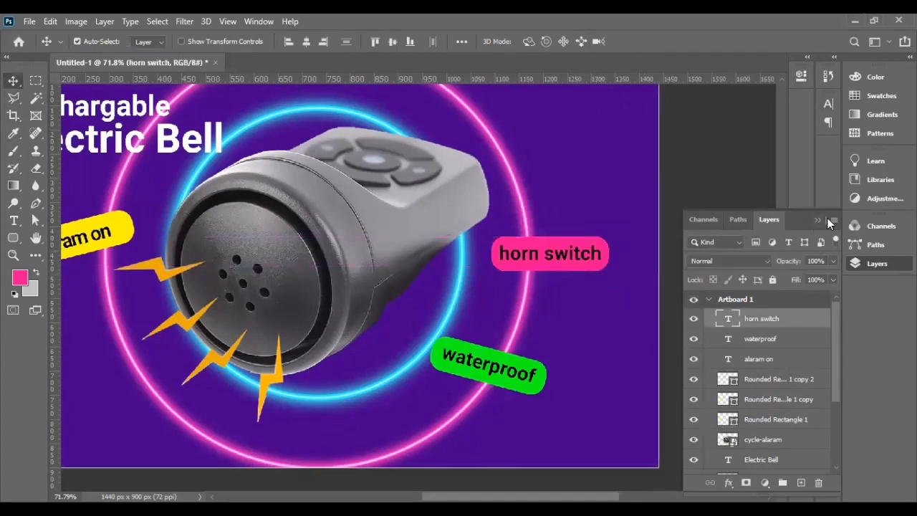
Step: Make the 'horn switch' text near-white and the waterproof text pure white
{"action": "left_click", "coordinate": [828, 104]}
{"action": "left_click", "coordinate": [789, 181]}
{"action": "left_click", "coordinate": [565, 254]}
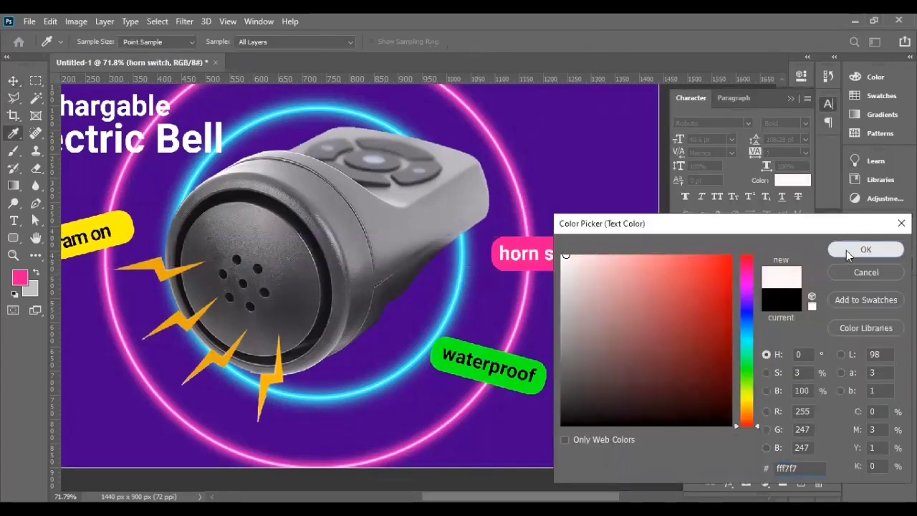
{"action": "left_click", "coordinate": [846, 251]}
{"action": "left_click", "coordinate": [767, 334]}
{"action": "left_click", "coordinate": [788, 181]}
{"action": "left_click", "coordinate": [563, 256]}
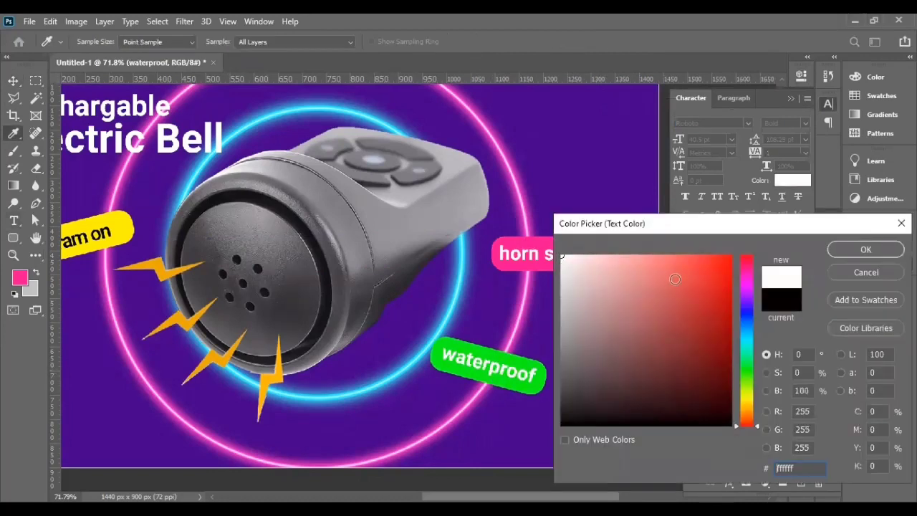
{"action": "left_click", "coordinate": [866, 249]}
Step: Tilt the 'horn switch' badge slightly
{"action": "left_click", "coordinate": [599, 243], "text": "ctrl"}
{"action": "key", "text": "ctrl+t"}
{"action": "left_click_drag", "start_coordinate": [614, 221], "coordinate": [608, 285]}
{"action": "key", "text": "Return"}
Step: Rotate the green waterproof badge back to horizontal
{"action": "left_click", "coordinate": [510, 374]}
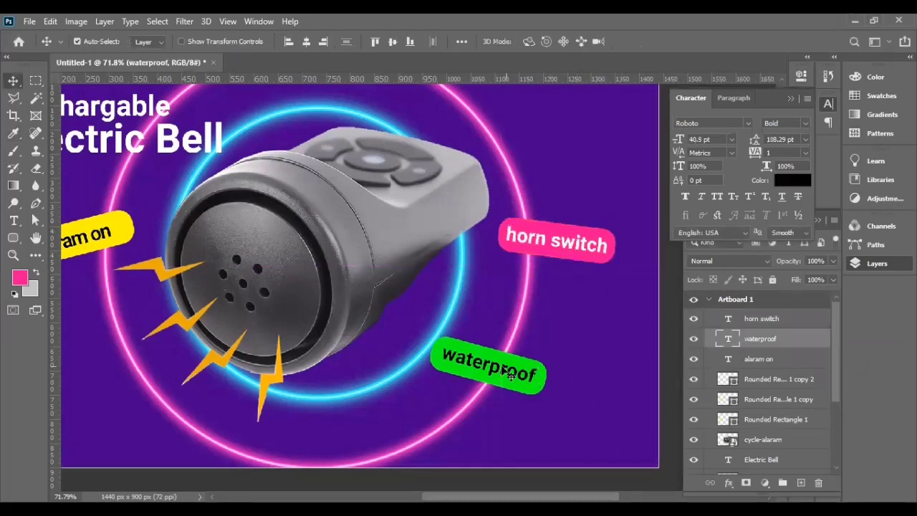
{"action": "left_click", "coordinate": [530, 386]}
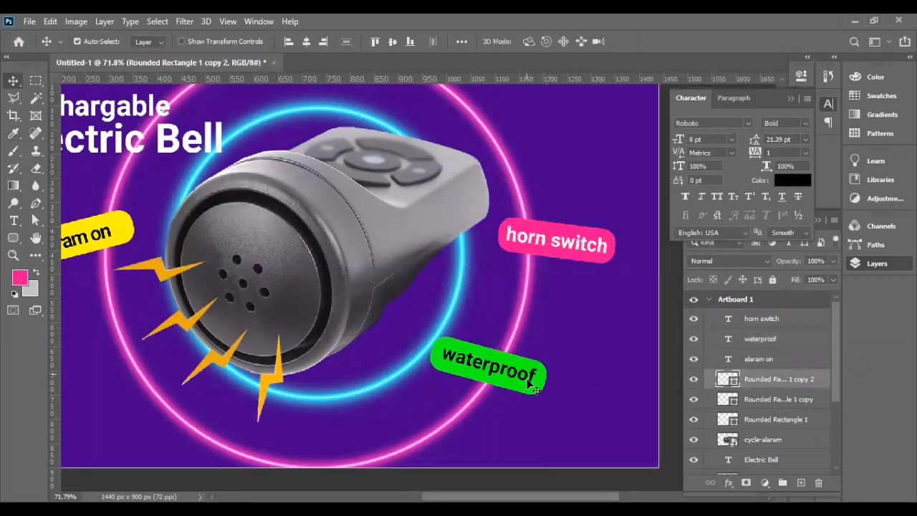
{"action": "key", "text": "ctrl+t"}
{"action": "left_click_drag", "start_coordinate": [410, 389], "coordinate": [412, 406]}
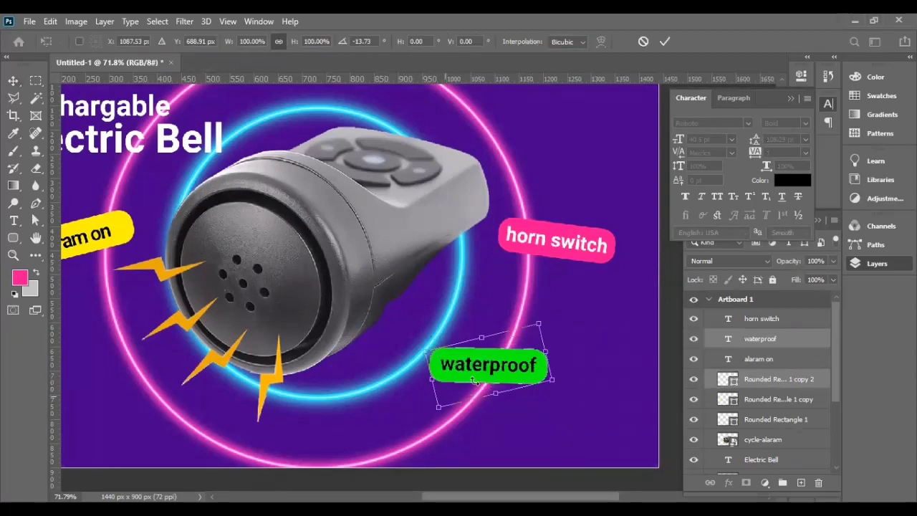
{"action": "key", "text": "Return"}
{"action": "left_click", "coordinate": [583, 282]}
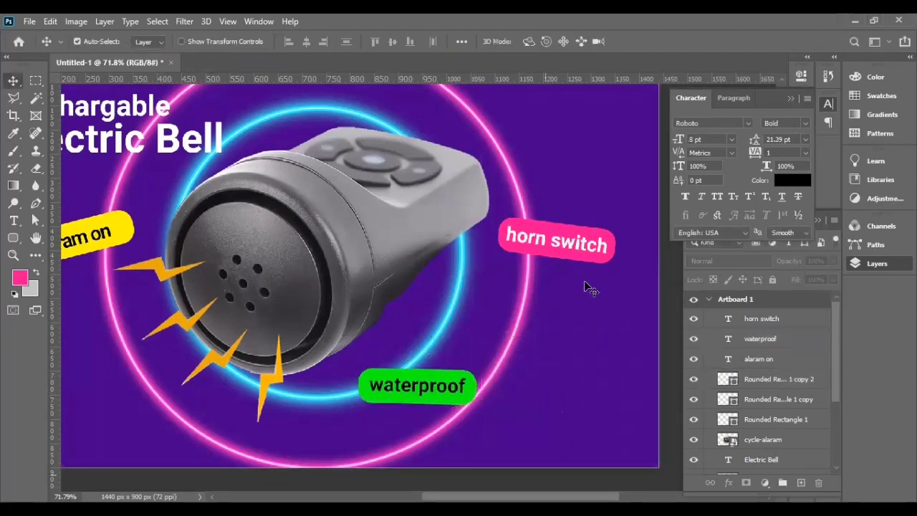
Step: Shift the 'horn switch' badge slightly left and down
{"action": "scroll", "coordinate": [366, 346], "scroll_direction": "down", "scroll_amount": 2}
{"action": "left_click", "coordinate": [550, 251]}
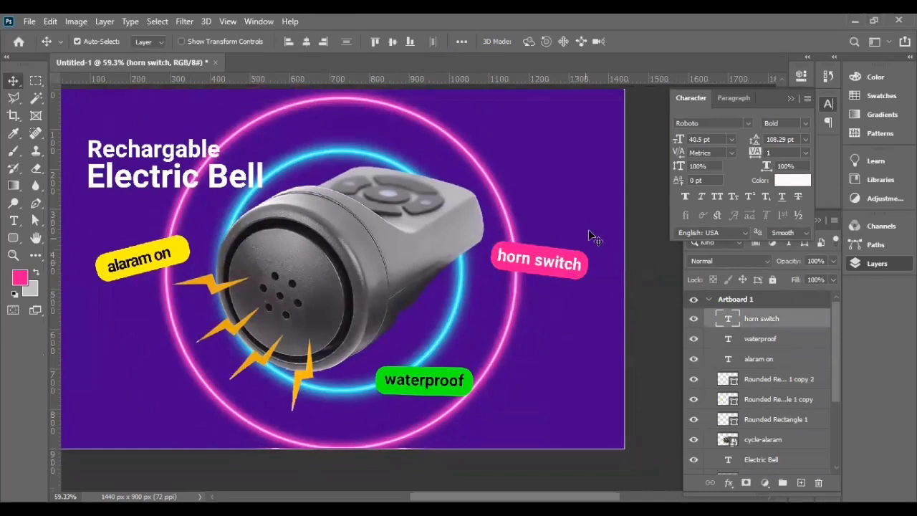
{"action": "left_click_drag", "start_coordinate": [562, 284], "coordinate": [533, 299]}
{"action": "left_click", "coordinate": [452, 381]}
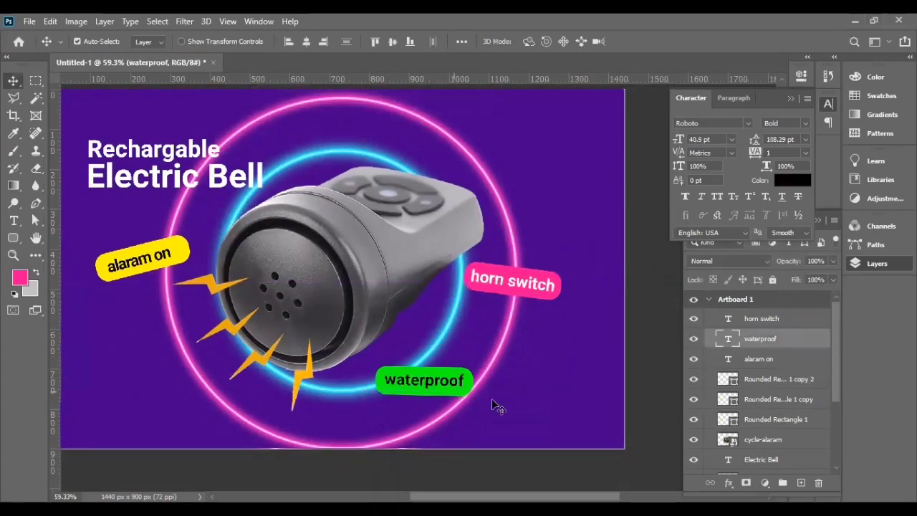
{"action": "left_click", "coordinate": [148, 337]}
Step: Draw a thin white line below the waterproof badge
{"action": "left_click", "coordinate": [13, 237]}
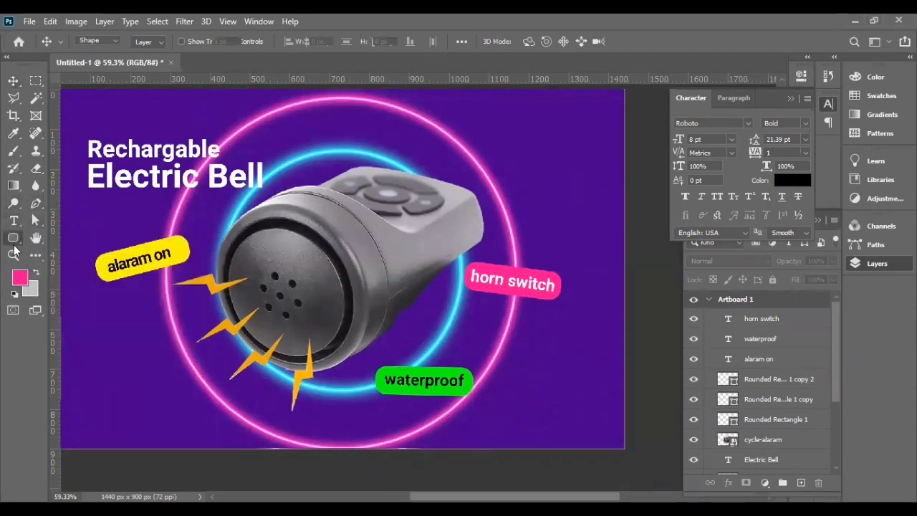
{"action": "right_click", "coordinate": [13, 238]}
{"action": "left_click", "coordinate": [72, 236]}
{"action": "scroll", "coordinate": [301, 401], "scroll_direction": "down", "scroll_amount": 1}
{"action": "scroll", "coordinate": [288, 394], "scroll_direction": "down", "scroll_amount": 1}
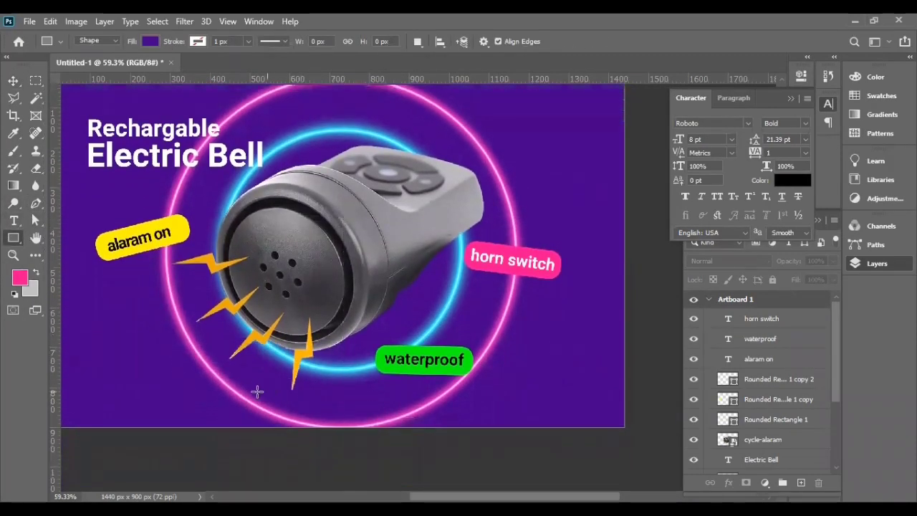
{"action": "left_click_drag", "start_coordinate": [499, 393], "coordinate": [495, 394]}
{"action": "left_click", "coordinate": [613, 156]}
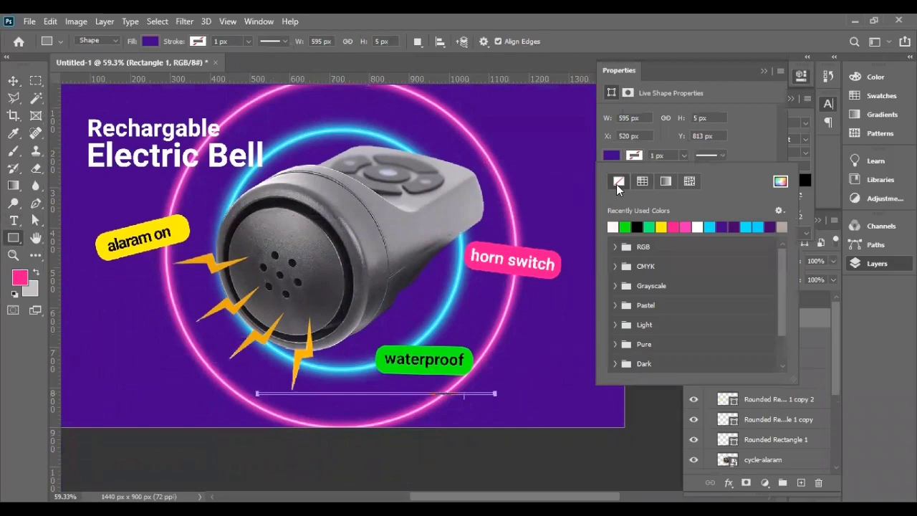
{"action": "left_click", "coordinate": [761, 72]}
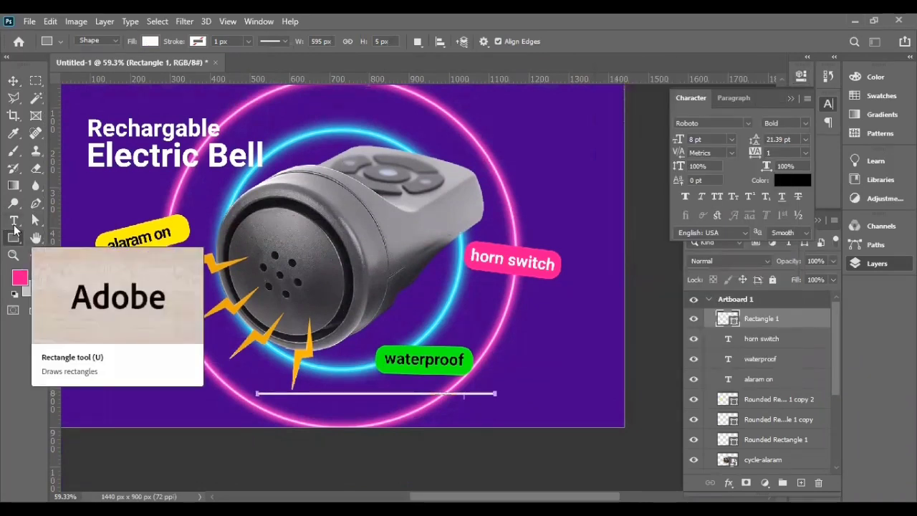
Step: Draw a small square and delete one corner point to make a triangle
{"action": "right_click", "coordinate": [14, 239]}
{"action": "left_click", "coordinate": [43, 182]}
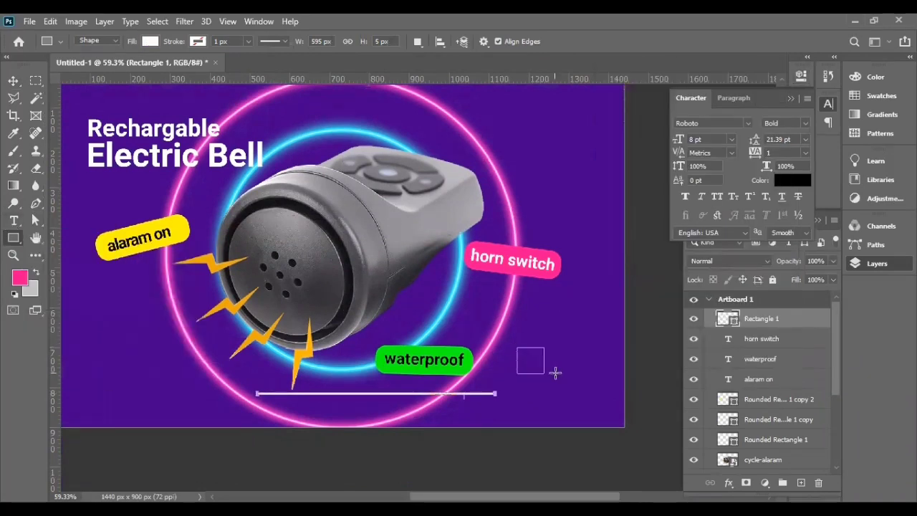
{"action": "left_click_drag", "start_coordinate": [555, 371], "coordinate": [552, 374]}
{"action": "key", "text": "p"}
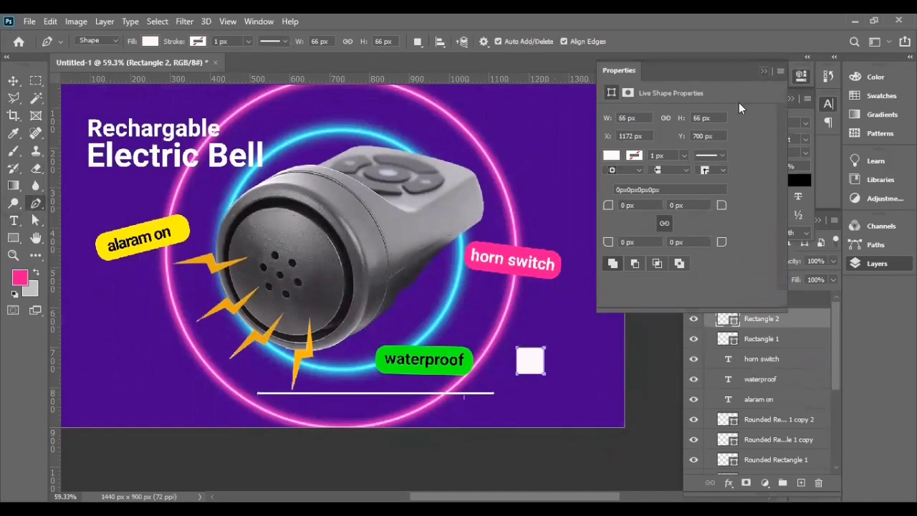
{"action": "left_click", "coordinate": [517, 373]}
{"action": "left_click", "coordinate": [412, 208]}
{"action": "key", "text": "v"}
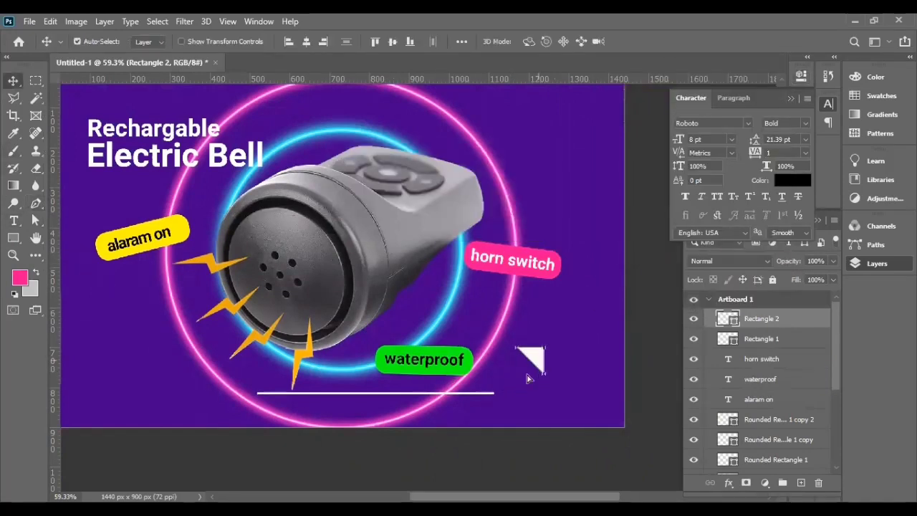
Step: Rotate the triangle 45 degrees and enlarge it, undoing an oversized resize
{"action": "key", "text": "ctrl+t"}
{"action": "left_click_drag", "start_coordinate": [544, 391], "coordinate": [537, 396]}
{"action": "mouse_move", "coordinate": [516, 356]}
{"action": "left_mouse_down"}
{"action": "mouse_move", "coordinate": [516, 346]}
{"action": "mouse_move", "coordinate": [517, 356]}
{"action": "left_mouse_up"}
{"action": "key", "text": "Return"}
{"action": "left_click", "coordinate": [36, 220]}
{"action": "scroll", "coordinate": [494, 341], "scroll_direction": "up", "scroll_amount": 3}
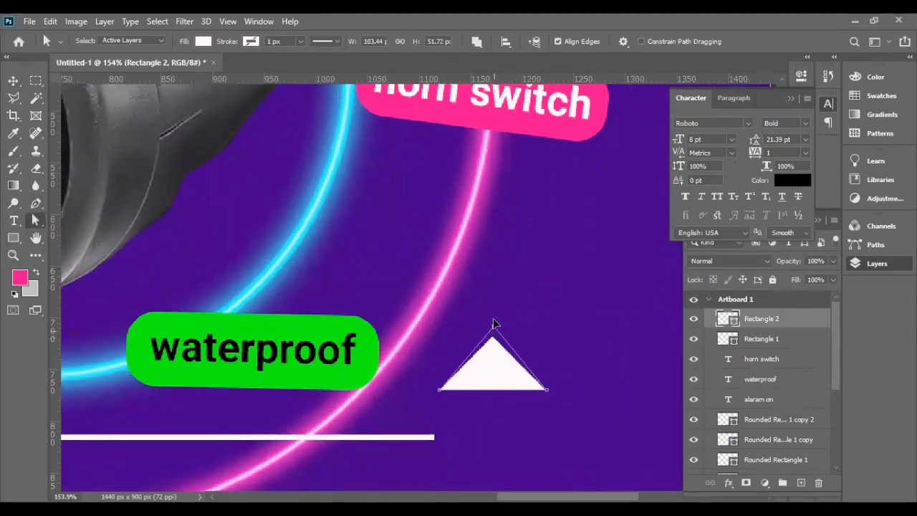
{"action": "scroll", "coordinate": [483, 425], "scroll_direction": "down", "scroll_amount": 2}
{"action": "key", "text": "ctrl+t"}
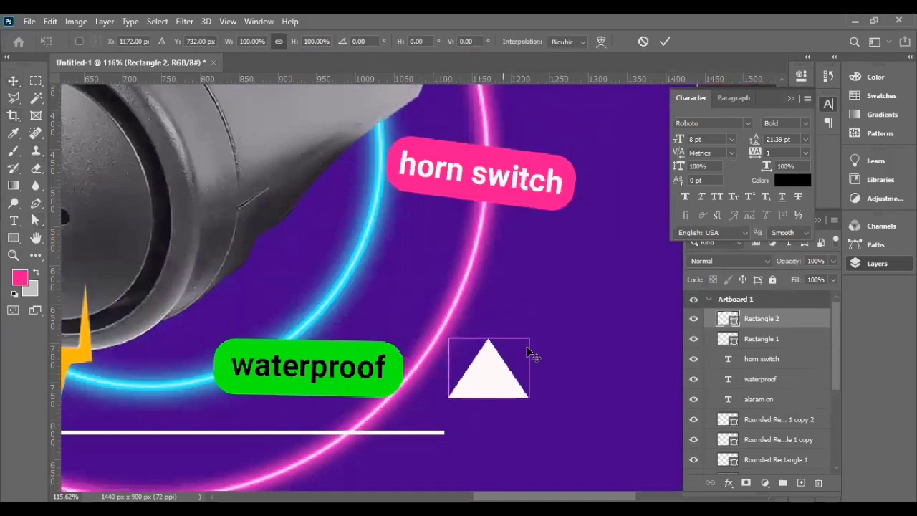
{"action": "key", "text": "ctrl+z"}
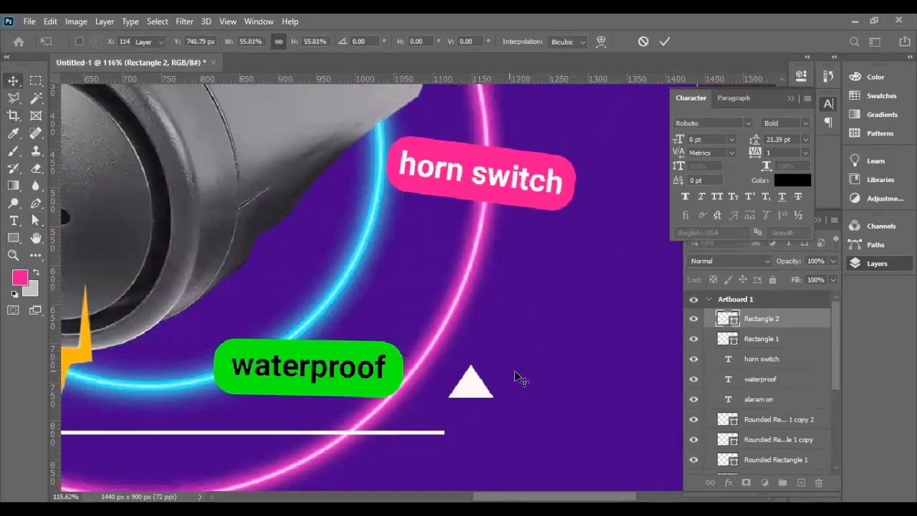
Step: Point the triangle right at the line's end and align both vertically centred
{"action": "key", "text": "ctrl+t"}
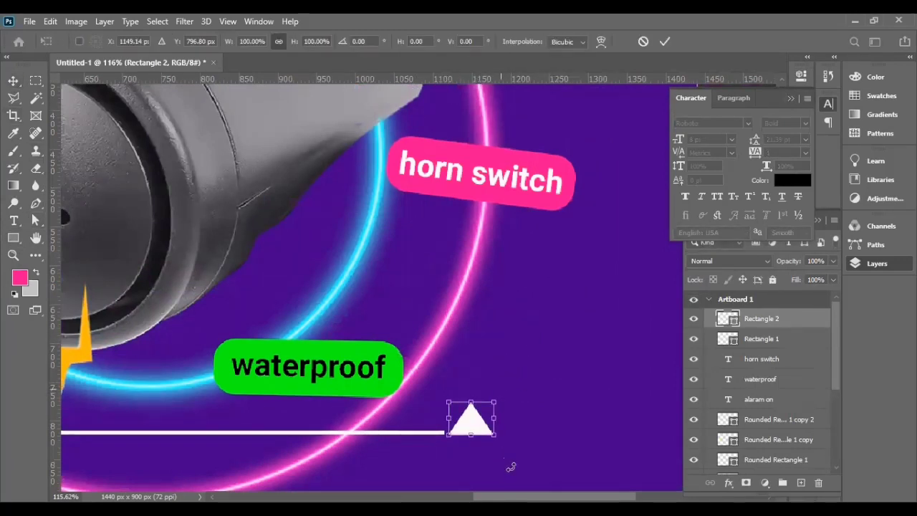
{"action": "left_click_drag", "start_coordinate": [511, 466], "coordinate": [423, 460]}
{"action": "key", "text": "Return"}
{"action": "key", "text": "v"}
{"action": "left_click_drag", "start_coordinate": [477, 420], "coordinate": [459, 433]}
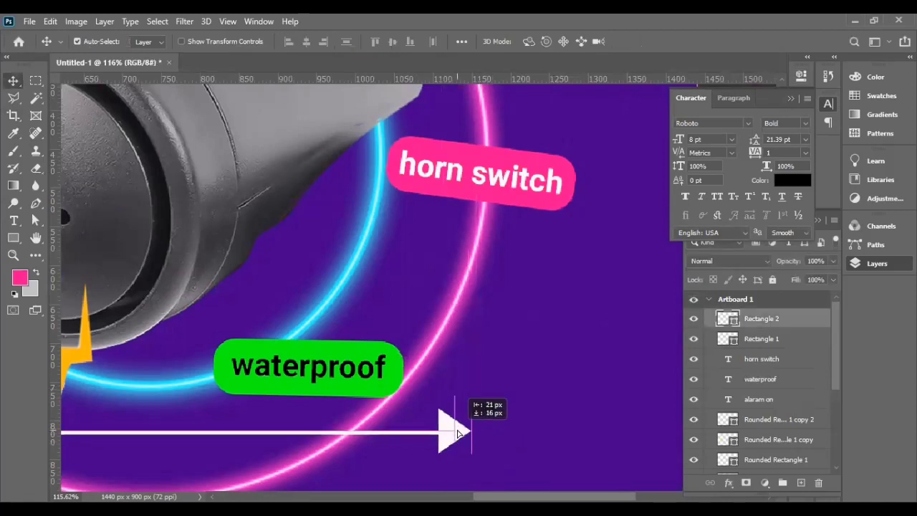
{"action": "scroll", "coordinate": [501, 444], "scroll_direction": "down", "scroll_amount": 2}
{"action": "left_click", "coordinate": [422, 388], "text": "shift"}
{"action": "left_click", "coordinate": [392, 43]}
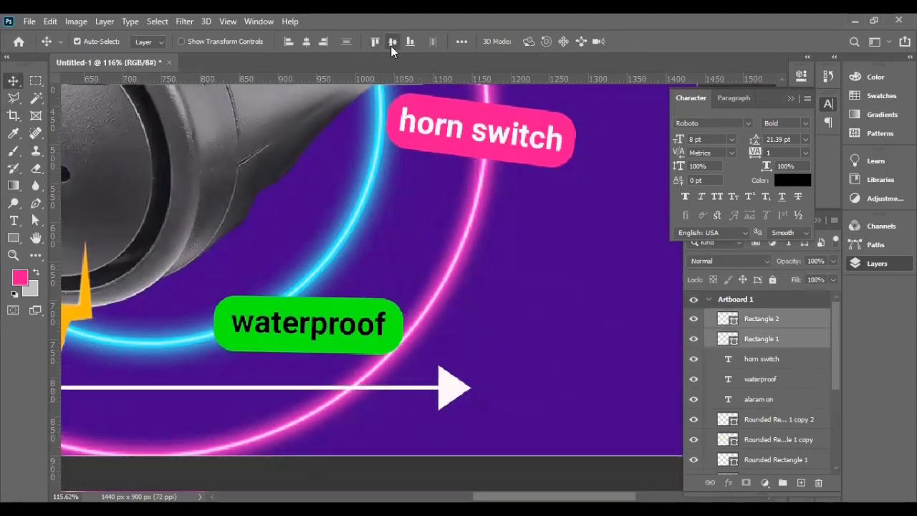
Step: Merge the arrow into one shape, then copy it, rotate it upward and place it right
{"action": "key", "text": "ctrl+e"}
{"action": "scroll", "coordinate": [559, 423], "scroll_direction": "down", "scroll_amount": 3}
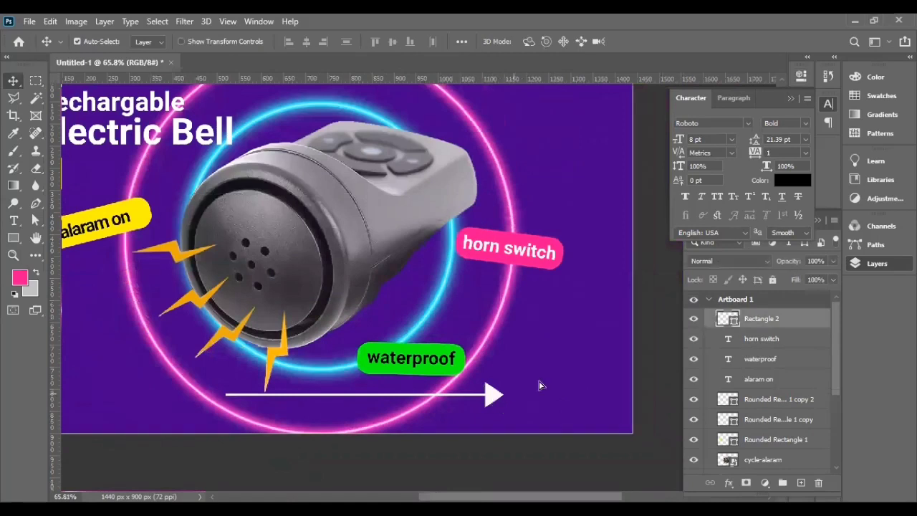
{"action": "left_click_drag", "start_coordinate": [538, 382], "coordinate": [602, 329]}
{"action": "key", "text": "ctrl+z"}
{"action": "left_click_drag", "start_coordinate": [467, 399], "coordinate": [563, 375]}
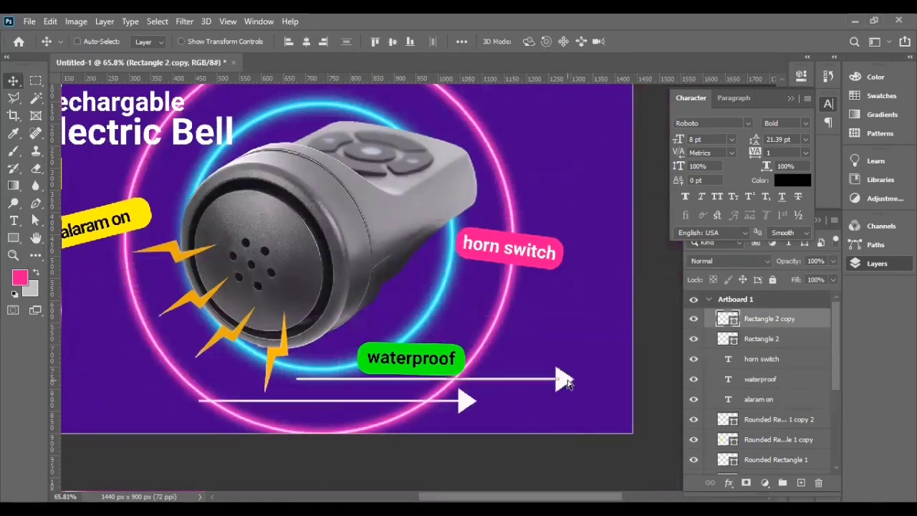
{"action": "key", "text": "ctrl+t"}
{"action": "left_click_drag", "start_coordinate": [439, 450], "coordinate": [504, 379]}
{"action": "key", "text": "Return"}
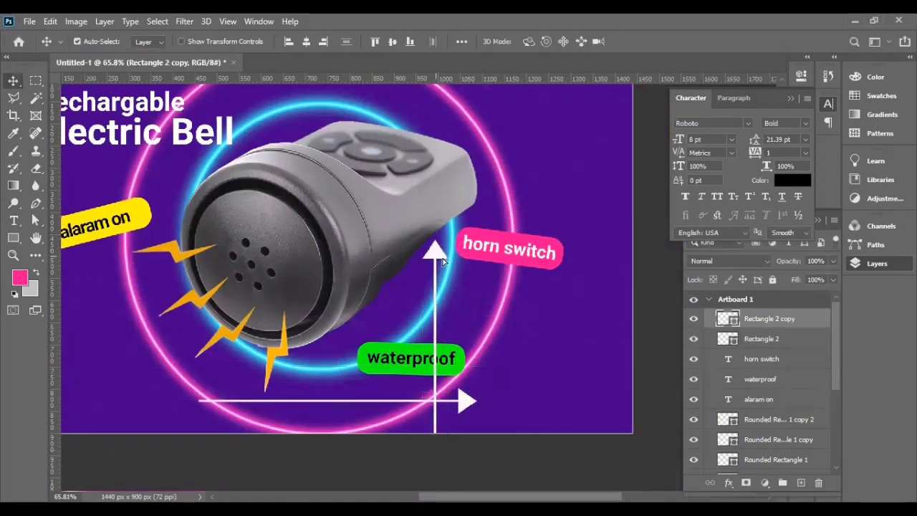
{"action": "left_click_drag", "start_coordinate": [435, 344], "coordinate": [583, 219]}
{"action": "left_click", "coordinate": [596, 338]}
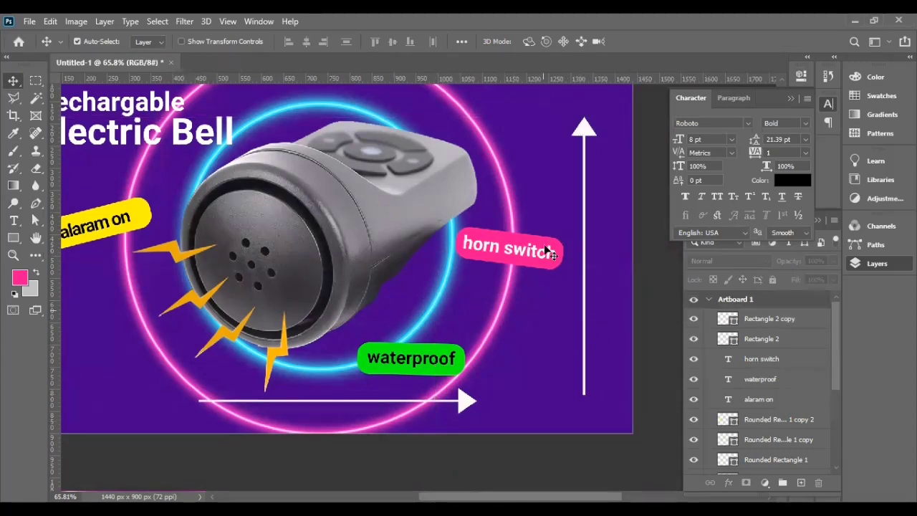
Step: Nudge the horizontal arrow slightly into alignment
{"action": "scroll", "coordinate": [587, 387], "scroll_direction": "down", "scroll_amount": 1, "text": "alt"}
{"action": "scroll", "coordinate": [586, 387], "scroll_direction": "up", "scroll_amount": 1, "text": "alt"}
{"action": "left_click_drag", "start_coordinate": [502, 403], "coordinate": [496, 395]}
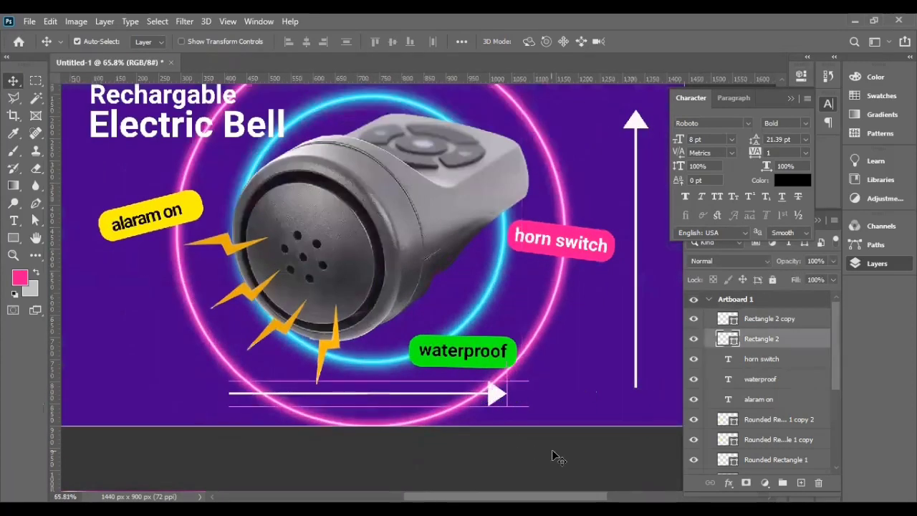
{"action": "left_click", "coordinate": [517, 434]}
Step: Draw a white rectangle bar across the top of the banner
{"action": "scroll", "coordinate": [517, 434], "scroll_direction": "down", "scroll_amount": 2, "text": "alt"}
{"action": "left_click", "coordinate": [13, 237]}
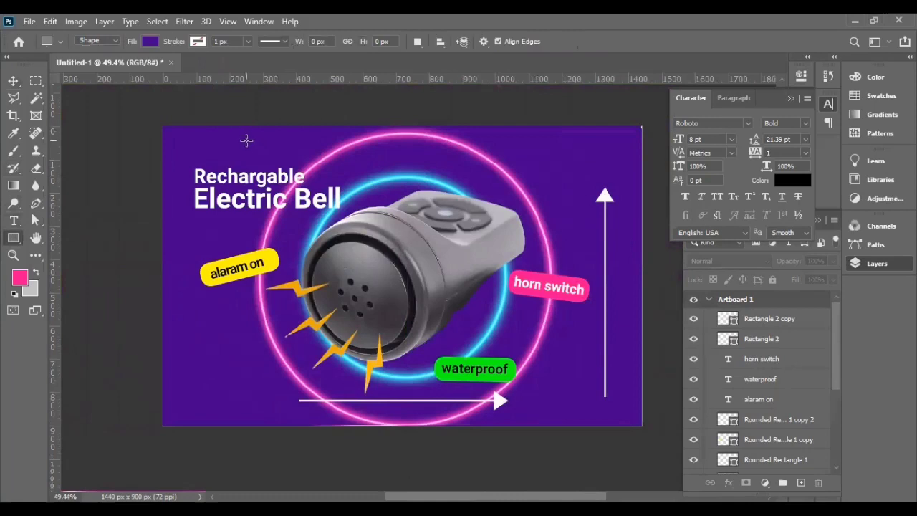
{"action": "left_click_drag", "start_coordinate": [575, 144], "coordinate": [246, 142]}
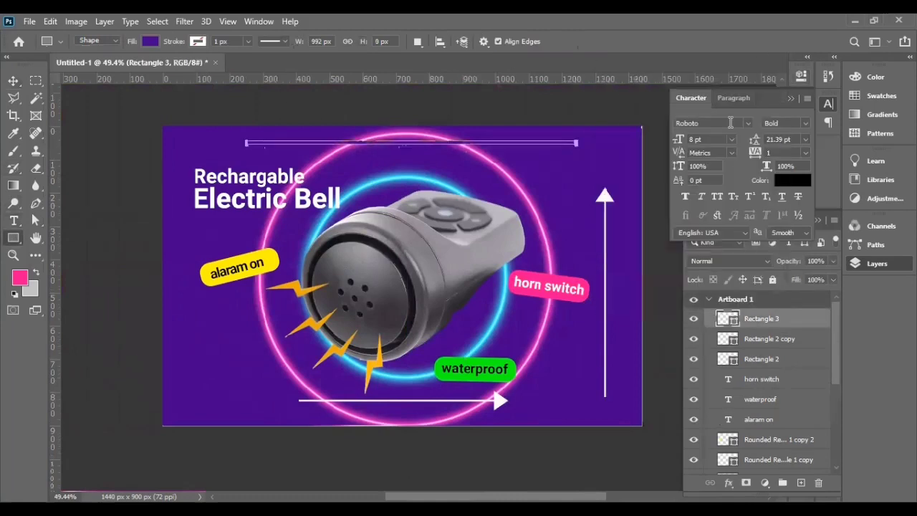
{"action": "left_click", "coordinate": [612, 155]}
{"action": "left_click", "coordinate": [697, 227]}
{"action": "key", "text": "v"}
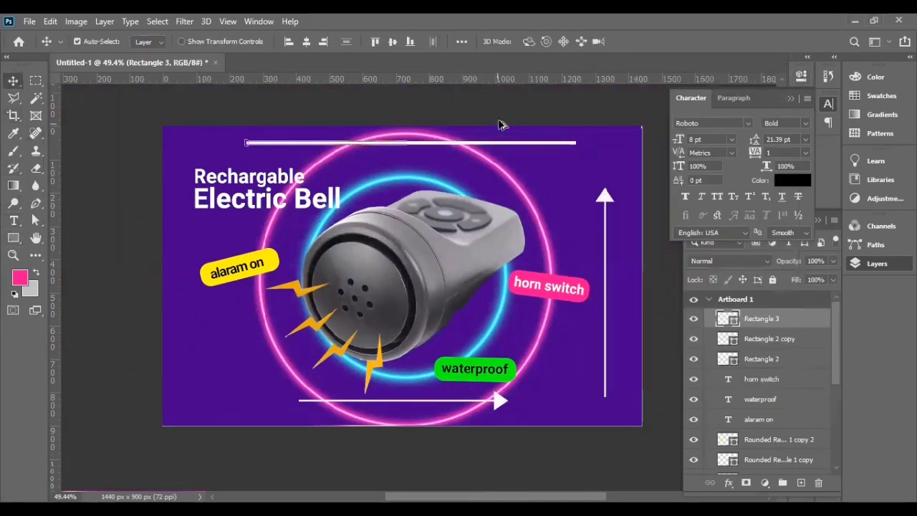
{"action": "scroll", "coordinate": [499, 125], "scroll_direction": "up", "scroll_amount": 1, "text": "alt"}
{"action": "left_click_drag", "start_coordinate": [452, 159], "coordinate": [434, 165]}
{"action": "scroll", "coordinate": [237, 243], "scroll_direction": "left", "scroll_amount": 3}
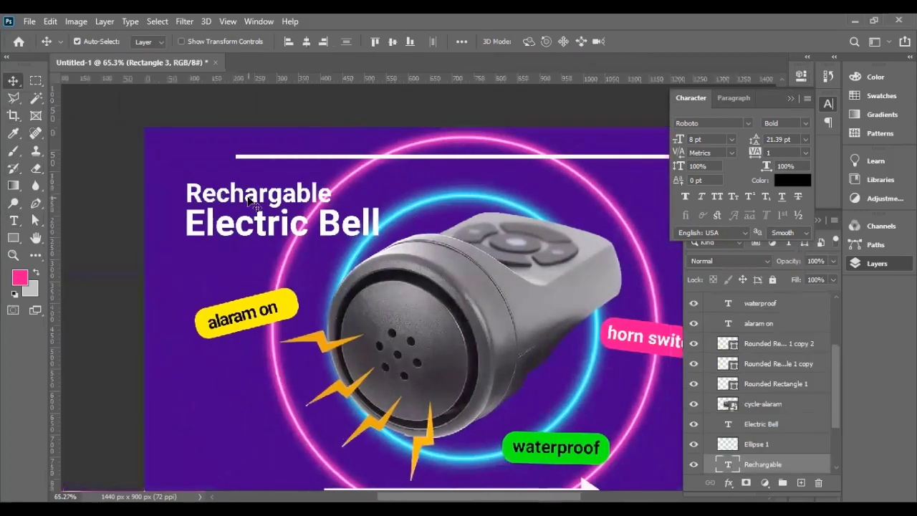
Step: Move the headline down slightly and apply a transform to the bell image
{"action": "left_click", "coordinate": [243, 229]}
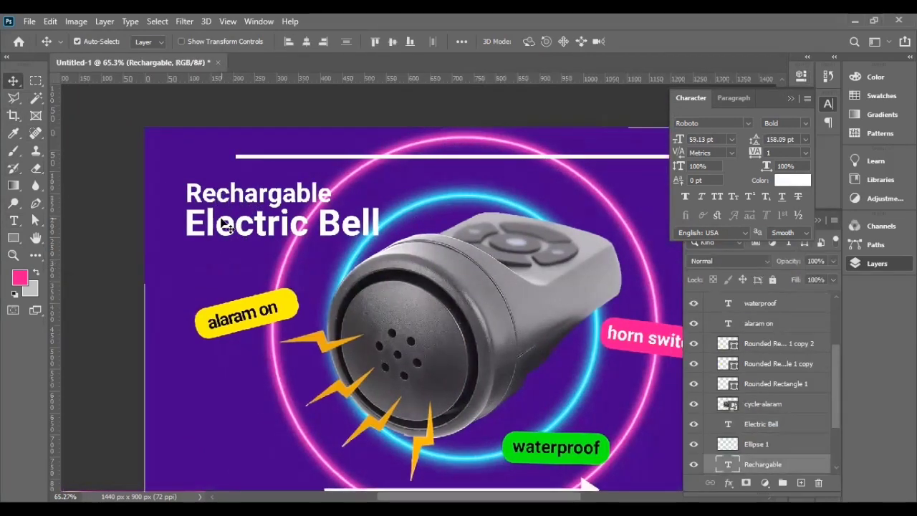
{"action": "left_click_drag", "start_coordinate": [223, 224], "coordinate": [223, 236]}
{"action": "left_click_drag", "start_coordinate": [564, 207], "coordinate": [549, 223]}
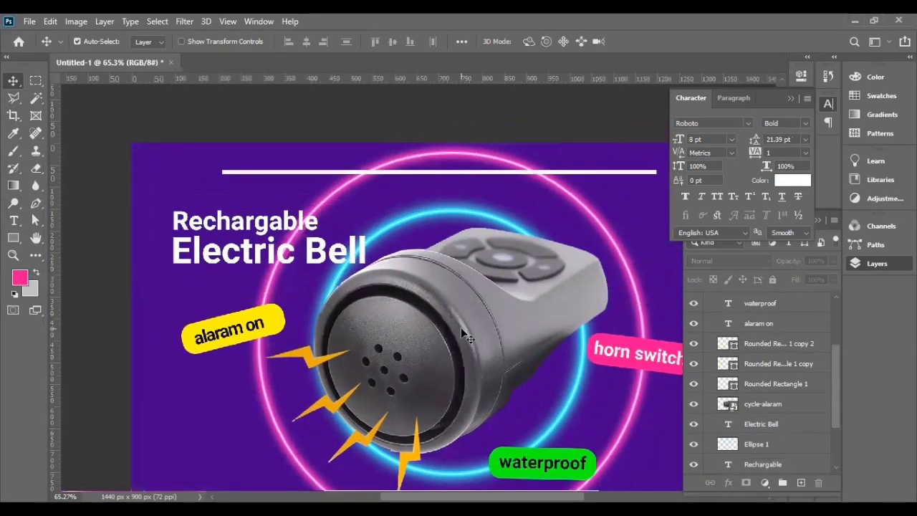
{"action": "left_click", "coordinate": [461, 327]}
{"action": "key", "text": "ctrl+t"}
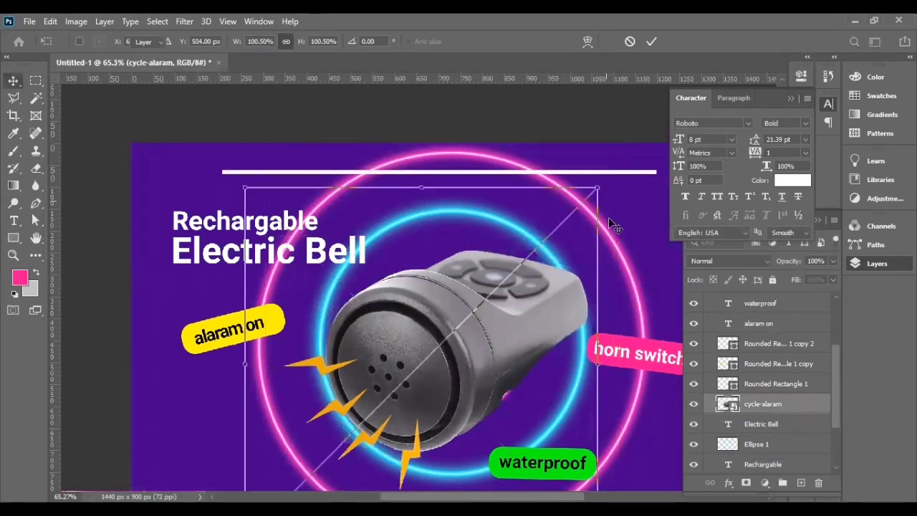
{"action": "key", "text": "Return"}
{"action": "scroll", "coordinate": [478, 212], "scroll_direction": "up", "scroll_amount": 3}
Step: Make the white top bar thinner with Free Transform
{"action": "left_click", "coordinate": [563, 203]}
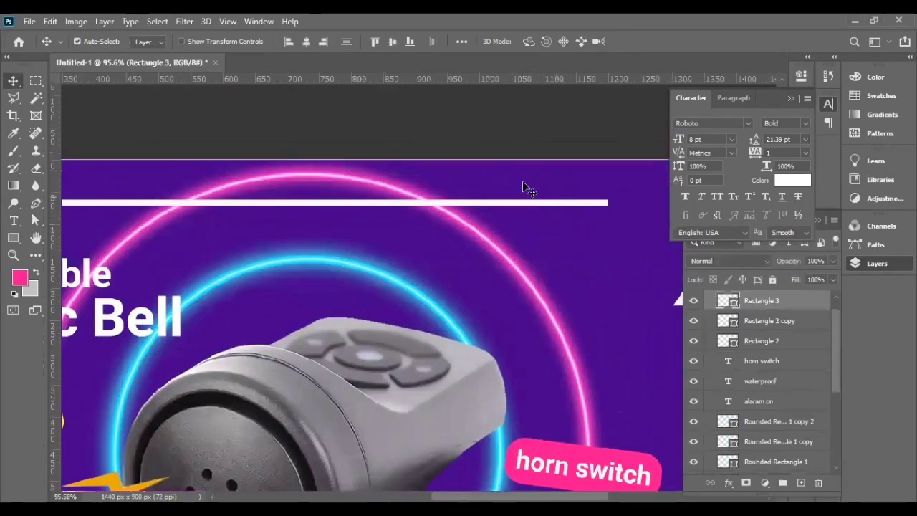
{"action": "key", "text": "ctrl+t"}
{"action": "left_click_drag", "start_coordinate": [290, 204], "coordinate": [291, 201]}
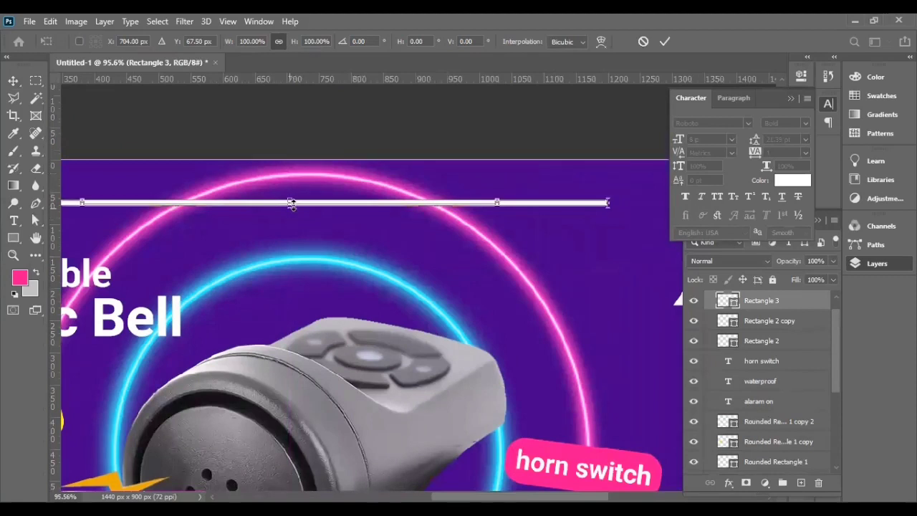
{"action": "key", "text": "Return"}
{"action": "scroll", "coordinate": [450, 273], "scroll_direction": "down", "scroll_amount": 3}
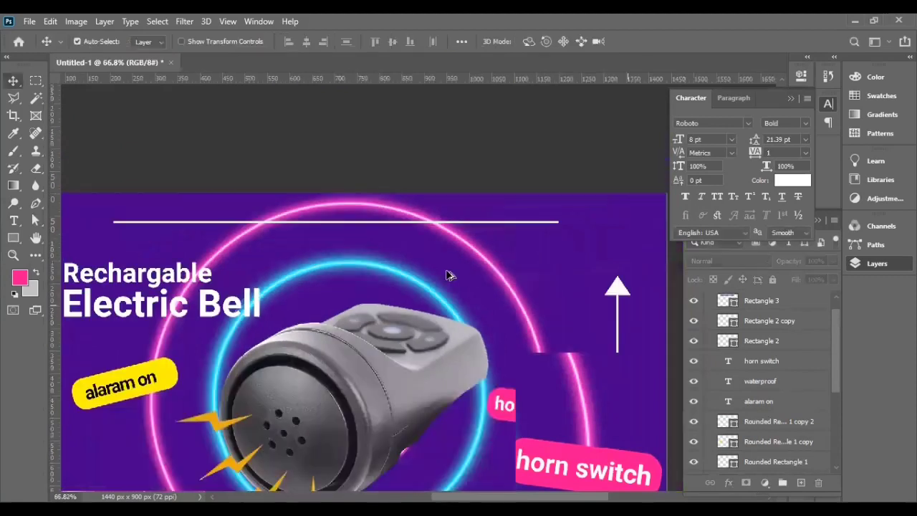
{"action": "scroll", "coordinate": [476, 236], "scroll_direction": "up", "scroll_amount": 2}
{"action": "scroll", "coordinate": [528, 239], "scroll_direction": "up", "scroll_amount": 2}
{"action": "scroll", "coordinate": [528, 236], "scroll_direction": "down", "scroll_amount": 3}
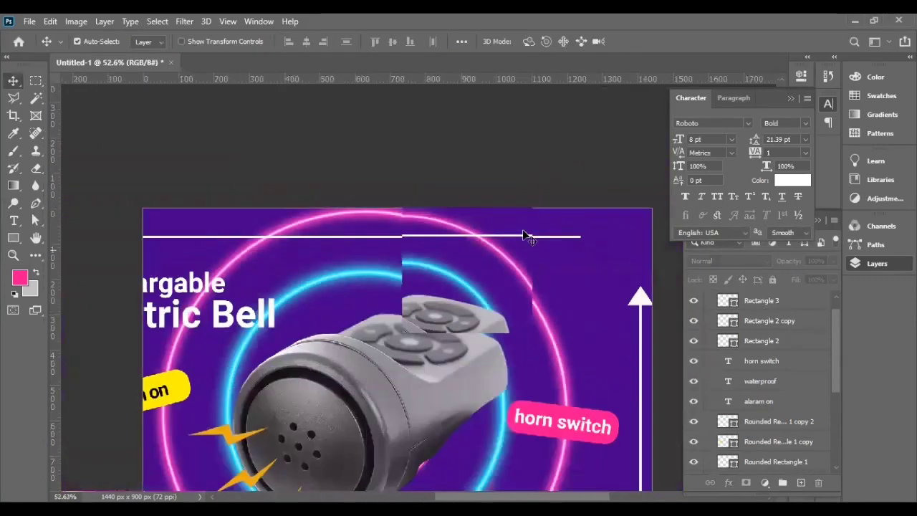
{"action": "scroll", "coordinate": [213, 217], "scroll_direction": "up", "scroll_amount": 2}
{"action": "scroll", "coordinate": [212, 218], "scroll_direction": "up", "scroll_amount": 1}
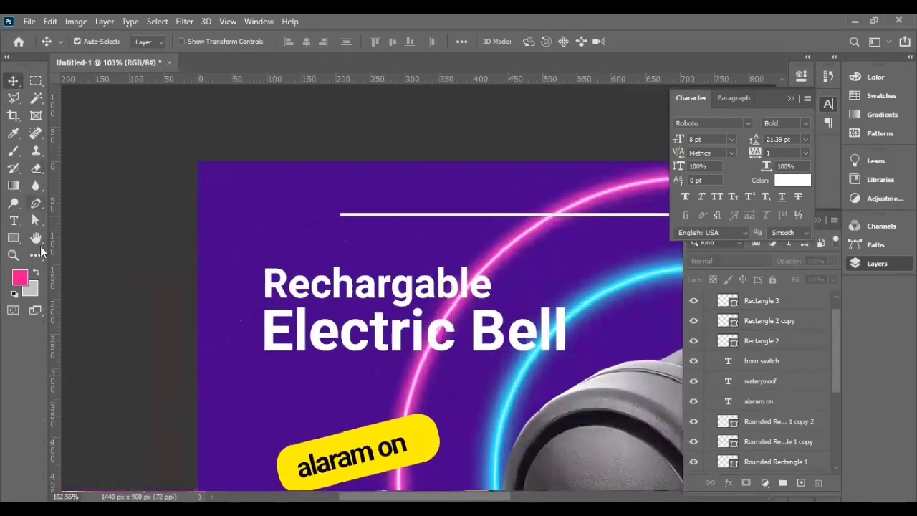
Step: Draw a small bar near the top-left and scale it to 14 by 3 px
{"action": "left_click", "coordinate": [13, 237]}
{"action": "left_click", "coordinate": [83, 239]}
{"action": "scroll", "coordinate": [245, 189], "scroll_direction": "up", "scroll_amount": 2}
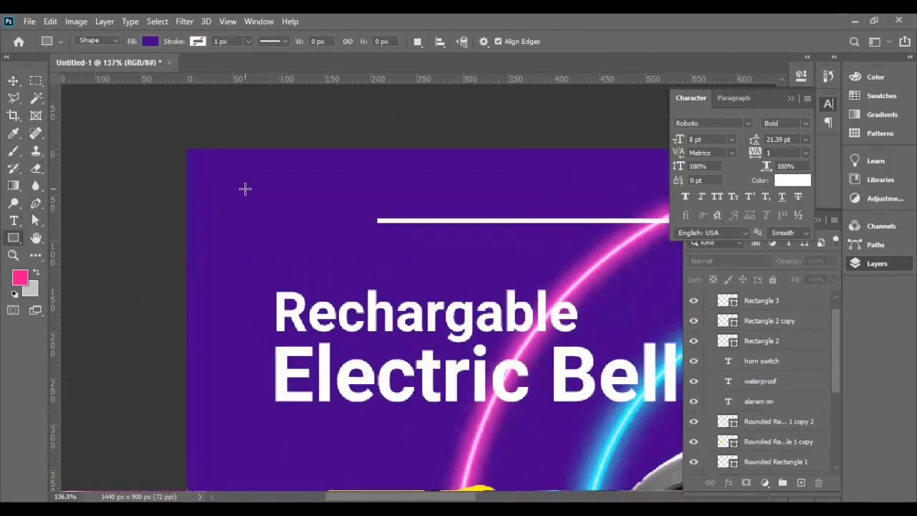
{"action": "left_click_drag", "start_coordinate": [235, 193], "coordinate": [257, 200]}
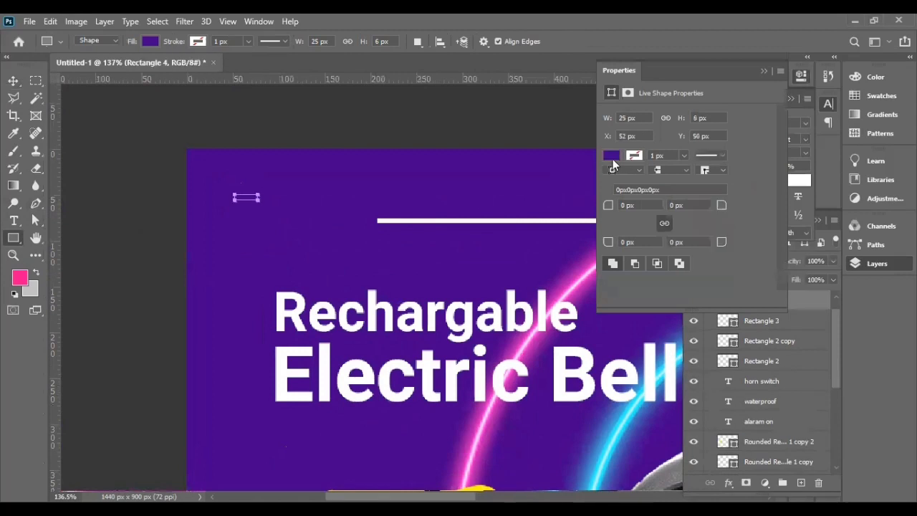
{"action": "key", "text": "v"}
{"action": "scroll", "coordinate": [214, 182], "scroll_direction": "up", "scroll_amount": 6}
{"action": "key", "text": "ctrl+t"}
{"action": "mouse_move", "coordinate": [262, 220]}
{"action": "left_mouse_down"}
{"action": "mouse_move", "coordinate": [284, 224]}
{"action": "mouse_move", "coordinate": [289, 240]}
{"action": "left_mouse_up"}
{"action": "key", "text": "Return"}
Step: Duplicate the bar into three stacked bars and move them left
{"action": "key", "text": "ctrl+j"}
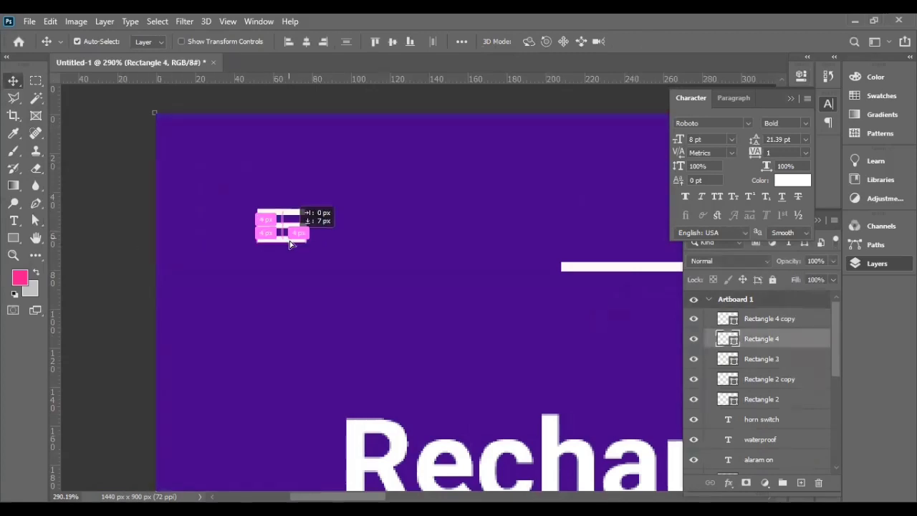
{"action": "left_click", "coordinate": [300, 201]}
{"action": "mouse_move", "coordinate": [234, 268]}
{"action": "left_mouse_down"}
{"action": "mouse_move", "coordinate": [236, 211]}
{"action": "mouse_move", "coordinate": [188, 210]}
{"action": "left_mouse_up"}
{"action": "scroll", "coordinate": [263, 262], "scroll_direction": "down", "scroll_amount": 5}
{"action": "scroll", "coordinate": [213, 252], "scroll_direction": "up", "scroll_amount": 3}
Step: Enlarge the three-bar menu icon together and nudge it slightly right
{"action": "left_click_drag", "start_coordinate": [213, 253], "coordinate": [231, 276]}
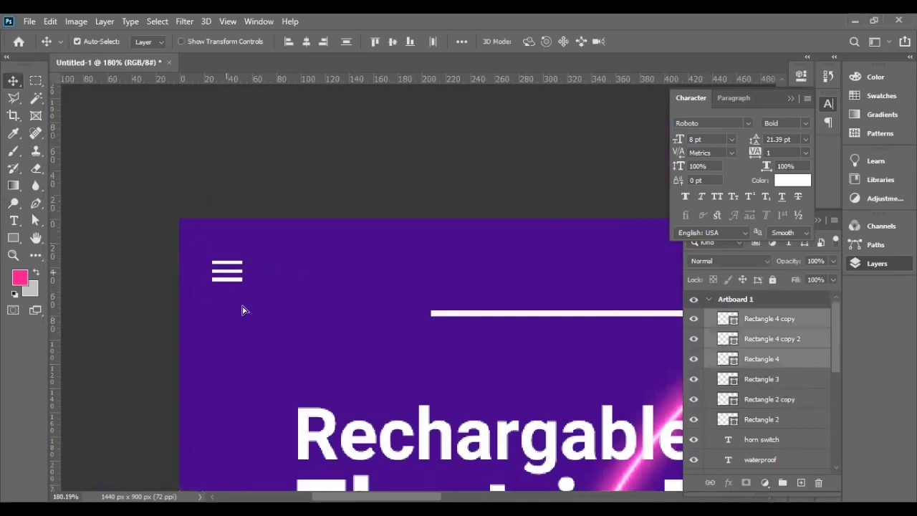
{"action": "key", "text": "ctrl+t"}
{"action": "left_click_drag", "start_coordinate": [258, 304], "coordinate": [270, 300]}
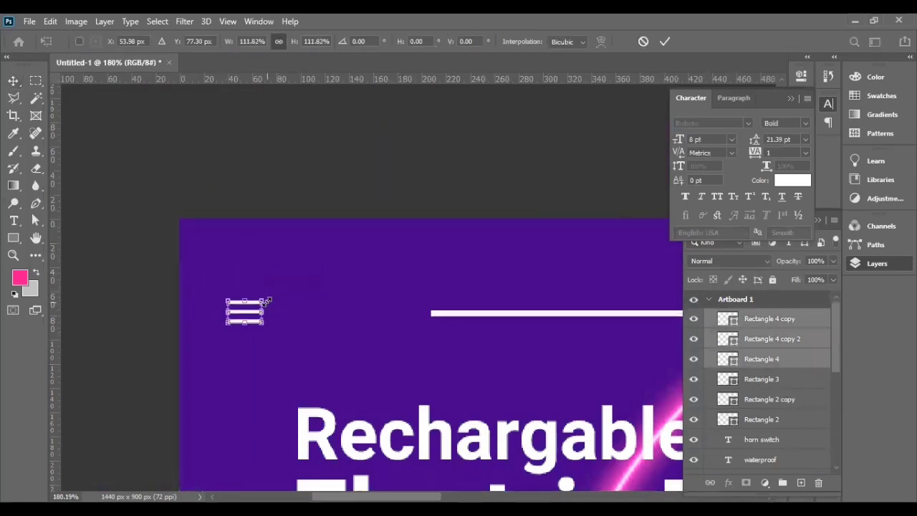
{"action": "key", "text": "Return"}
{"action": "scroll", "coordinate": [203, 305], "scroll_direction": "down", "scroll_amount": 4}
{"action": "scroll", "coordinate": [203, 305], "scroll_direction": "down", "scroll_amount": 3}
{"action": "scroll", "coordinate": [187, 307], "scroll_direction": "up", "scroll_amount": 5}
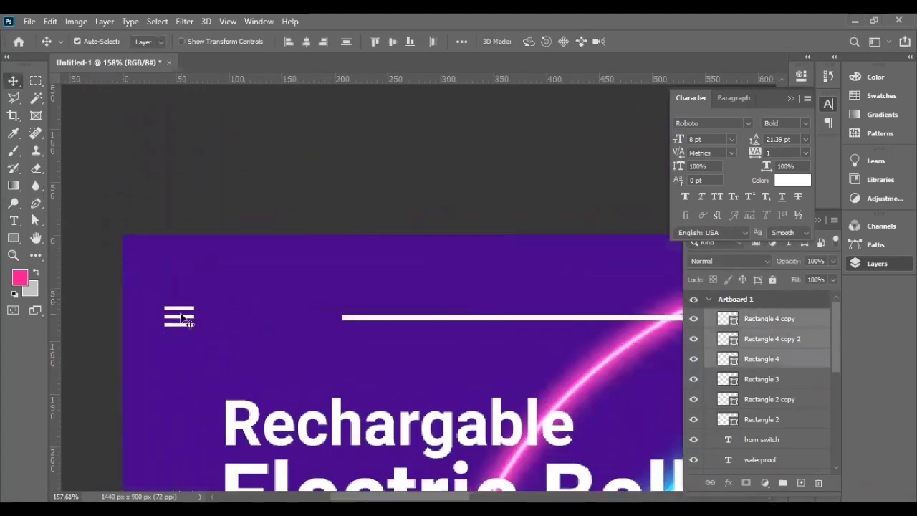
{"action": "left_click_drag", "start_coordinate": [185, 318], "coordinate": [192, 318]}
{"action": "left_click", "coordinate": [99, 243]}
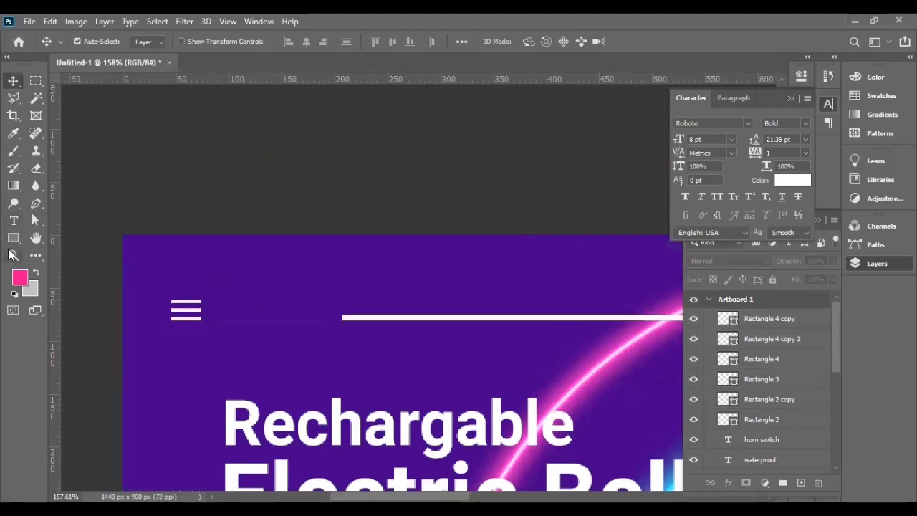
Step: Draw a small unfilled circle beside the menu icon
{"action": "key", "text": "u"}
{"action": "right_click", "coordinate": [13, 237]}
{"action": "left_click", "coordinate": [58, 251]}
{"action": "scroll", "coordinate": [208, 292], "scroll_direction": "up", "scroll_amount": 2}
{"action": "left_click_drag", "start_coordinate": [223, 298], "coordinate": [249, 324]}
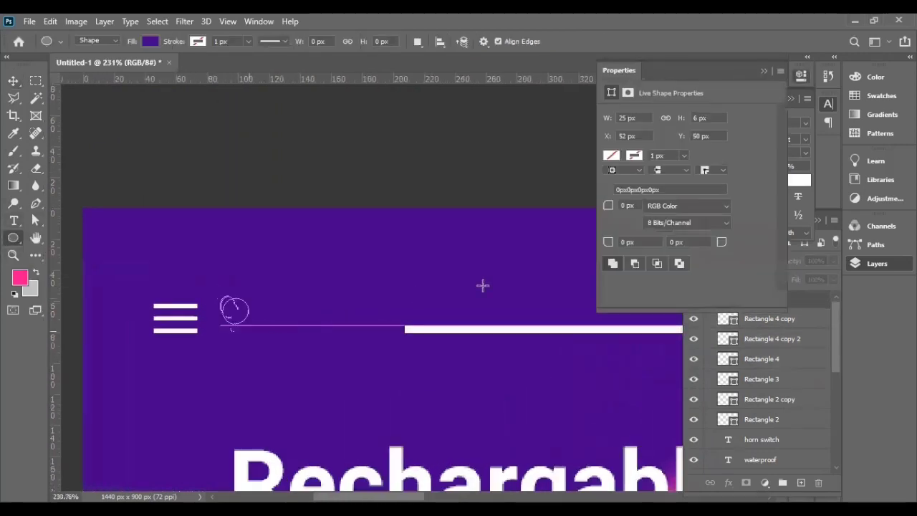
{"action": "left_click", "coordinate": [610, 179]}
{"action": "left_click", "coordinate": [619, 202]}
{"action": "left_click", "coordinate": [764, 71]}
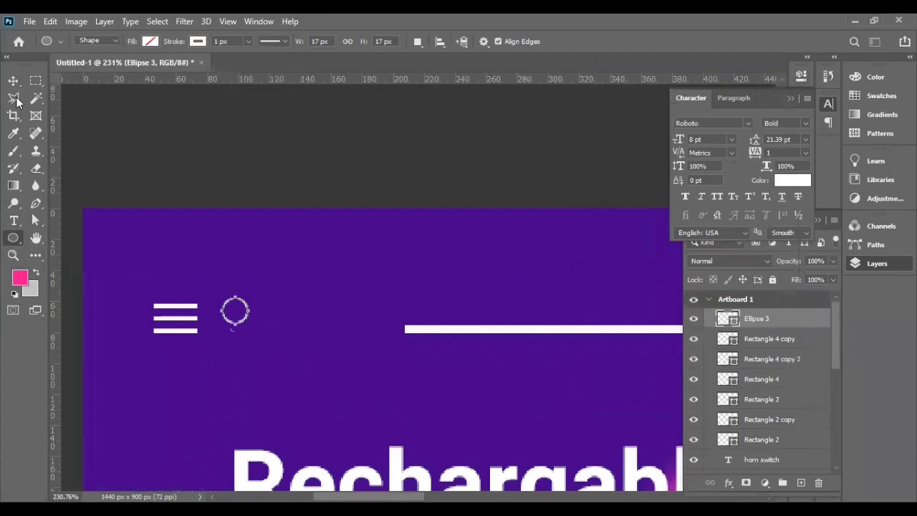
Step: Enlarge the circle with Free Transform
{"action": "key", "text": "v"}
{"action": "scroll", "coordinate": [244, 322], "scroll_direction": "up", "scroll_amount": 2}
{"action": "scroll", "coordinate": [258, 330], "scroll_direction": "up", "scroll_amount": 2}
{"action": "left_click", "coordinate": [10, 239]}
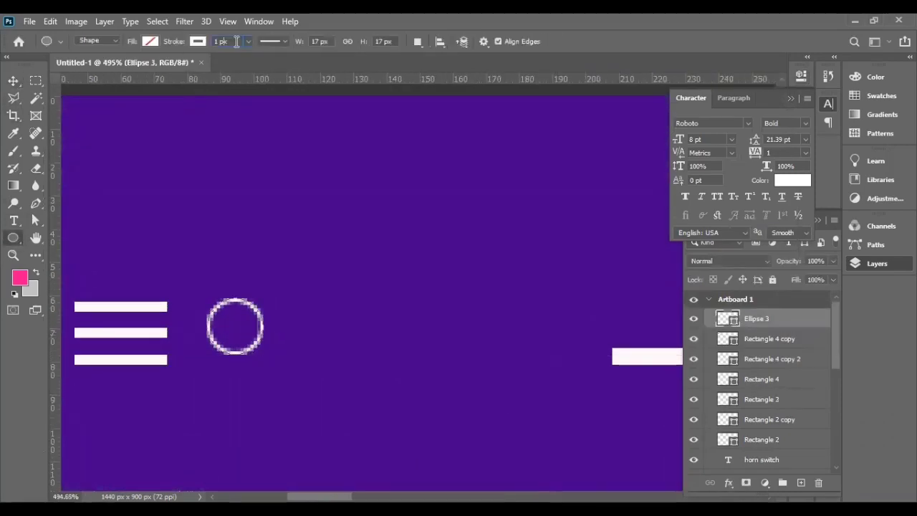
{"action": "key", "text": "ctrl+t"}
{"action": "left_click_drag", "start_coordinate": [263, 298], "coordinate": [272, 289]}
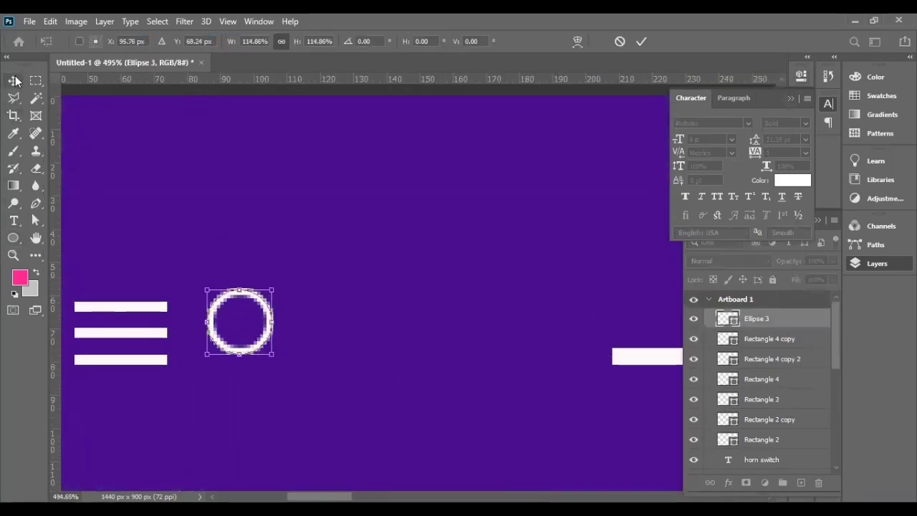
{"action": "key", "text": "Return"}
Step: Copy the top white bar beside the circle and shorten it
{"action": "key", "text": "v"}
{"action": "left_click", "coordinate": [123, 308]}
{"action": "mouse_move", "coordinate": [122, 308]}
{"action": "left_mouse_down"}
{"action": "mouse_move", "coordinate": [373, 359]}
{"action": "mouse_move", "coordinate": [299, 359]}
{"action": "left_mouse_up"}
{"action": "key", "text": "ctrl+t"}
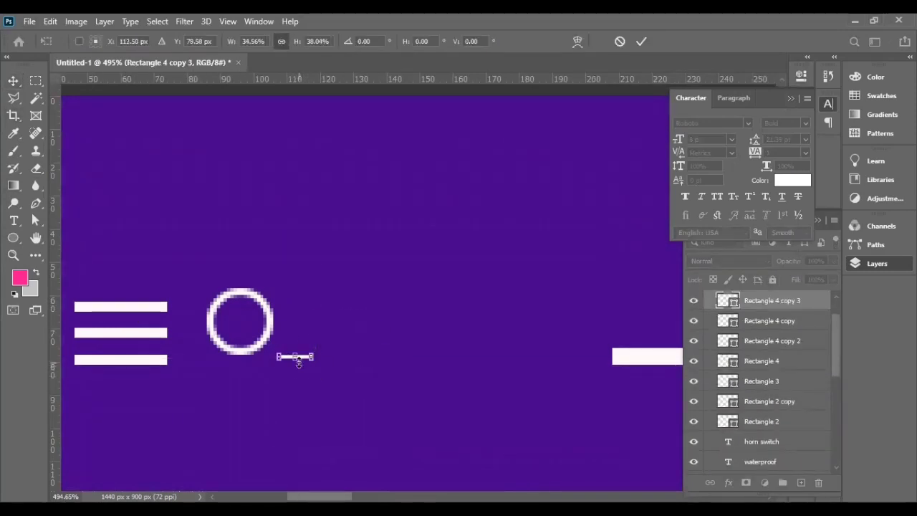
{"action": "key", "text": "Return"}
{"action": "scroll", "coordinate": [282, 361], "scroll_direction": "up", "scroll_amount": 3}
{"action": "scroll", "coordinate": [311, 362], "scroll_direction": "up", "scroll_amount": 1}
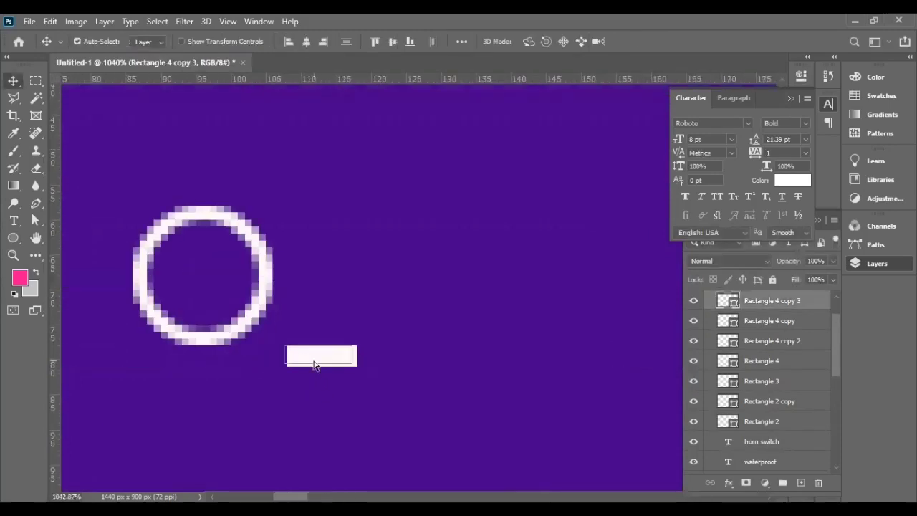
Step: Flatten the short bar into a thin handle, rotated onto the circle's lower right
{"action": "key", "text": "ctrl+t"}
{"action": "left_click_drag", "start_coordinate": [321, 362], "coordinate": [321, 353]}
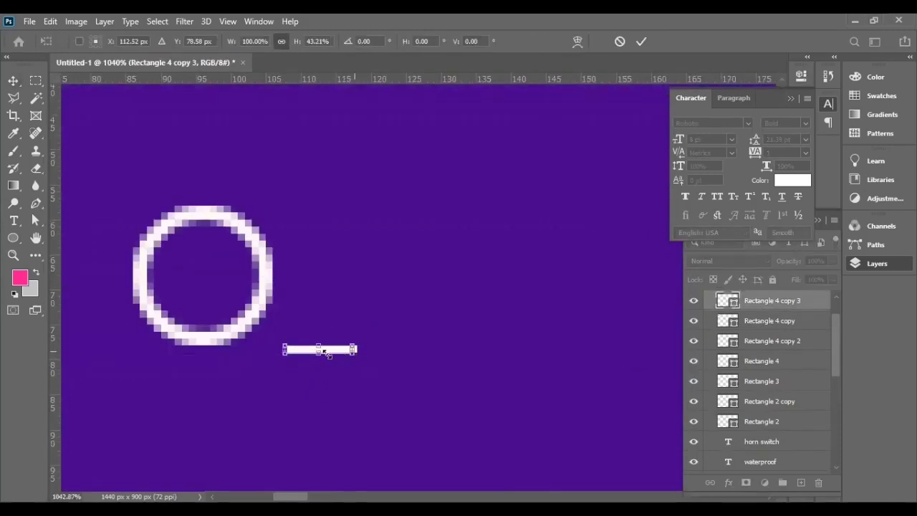
{"action": "key", "text": "Return"}
{"action": "key", "text": "ctrl+t"}
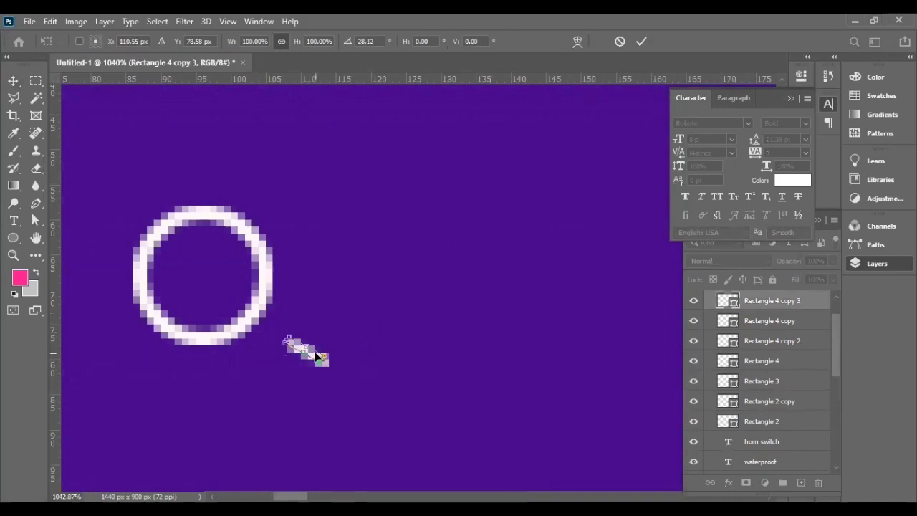
{"action": "left_click_drag", "start_coordinate": [279, 344], "coordinate": [244, 329]}
{"action": "key", "text": "Return"}
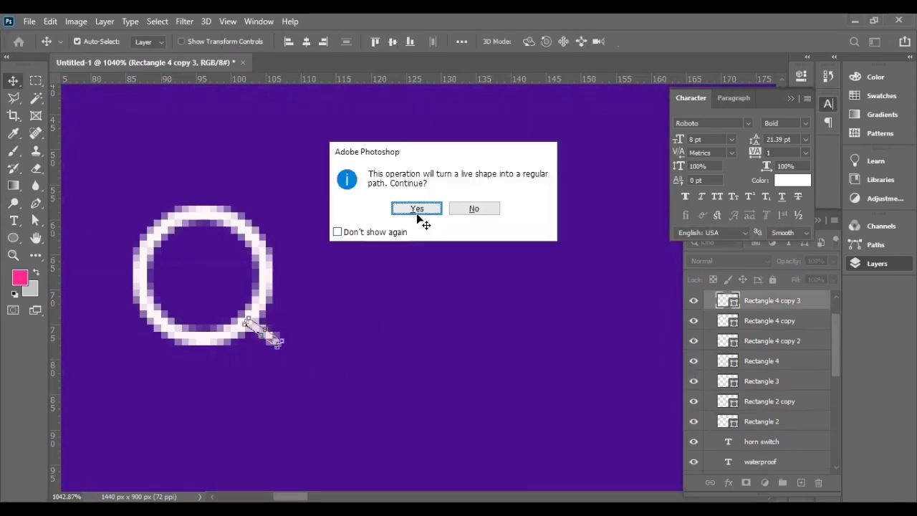
{"action": "left_click", "coordinate": [408, 207]}
Step: Start a transform on the magnifier and cancel it without changes
{"action": "scroll", "coordinate": [337, 334], "scroll_direction": "down", "scroll_amount": 3}
{"action": "scroll", "coordinate": [322, 318], "scroll_direction": "down", "scroll_amount": 2}
{"action": "scroll", "coordinate": [322, 318], "scroll_direction": "up", "scroll_amount": 5}
{"action": "scroll", "coordinate": [215, 272], "scroll_direction": "up", "scroll_amount": 3}
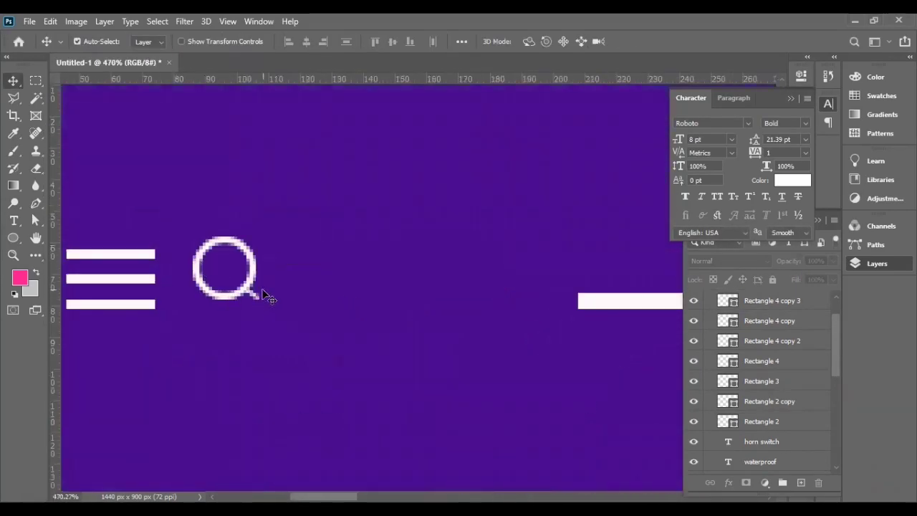
{"action": "key", "text": "u"}
{"action": "left_click", "coordinate": [18, 85]}
{"action": "key", "text": "ctrl+t"}
{"action": "key", "text": "Escape"}
{"action": "key", "text": "u"}
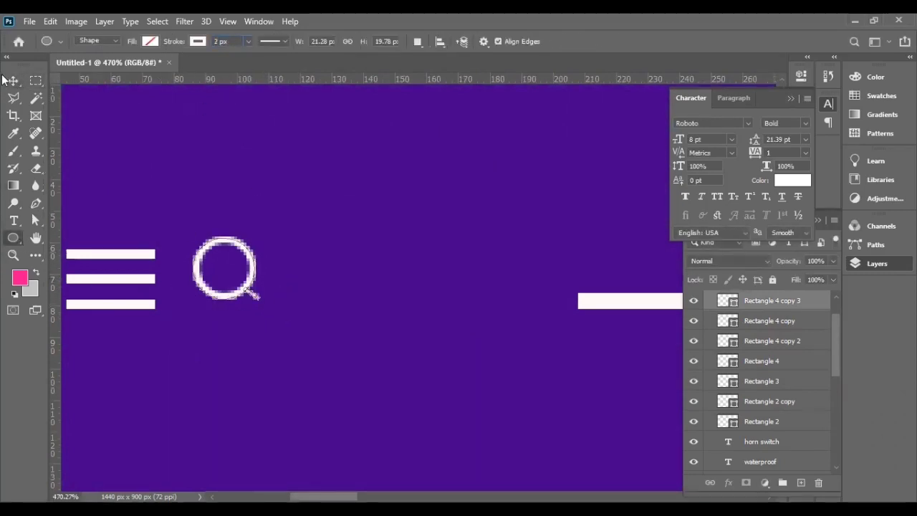
{"action": "key", "text": "v"}
Step: Check the shape fill options, select the magnifier's handle path, and fit the banner on screen
{"action": "left_click", "coordinate": [12, 236]}
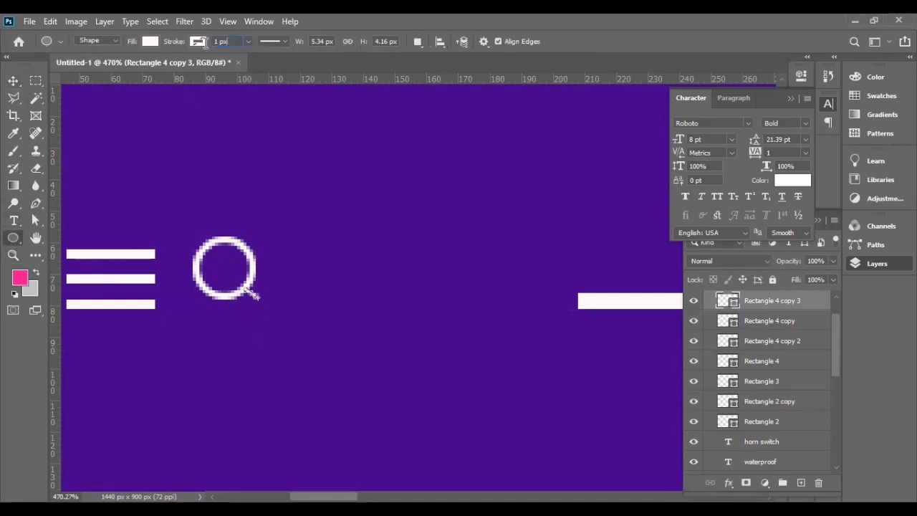
{"action": "left_click", "coordinate": [203, 41]}
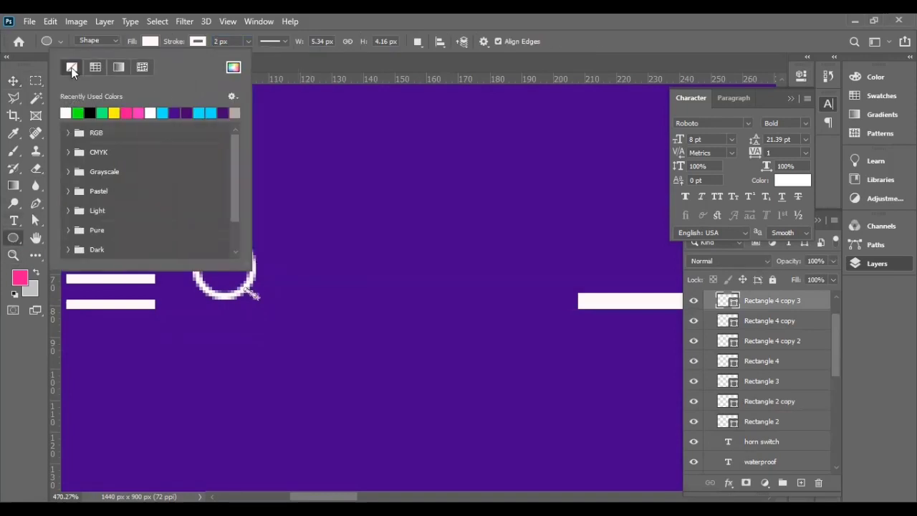
{"action": "key", "text": "Escape"}
{"action": "key", "text": "v"}
{"action": "scroll", "coordinate": [267, 292], "scroll_direction": "up", "scroll_amount": 2}
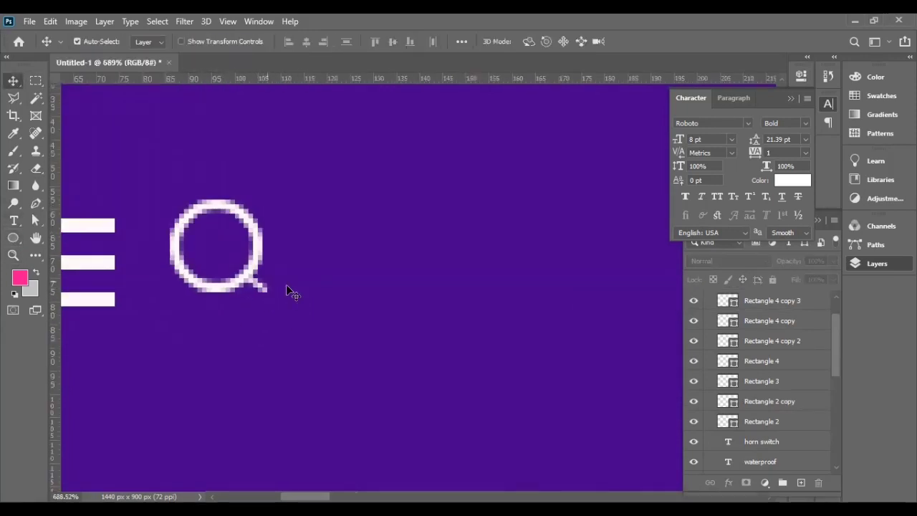
{"action": "key", "text": "a"}
{"action": "left_click", "coordinate": [259, 289]}
{"action": "key", "text": "v"}
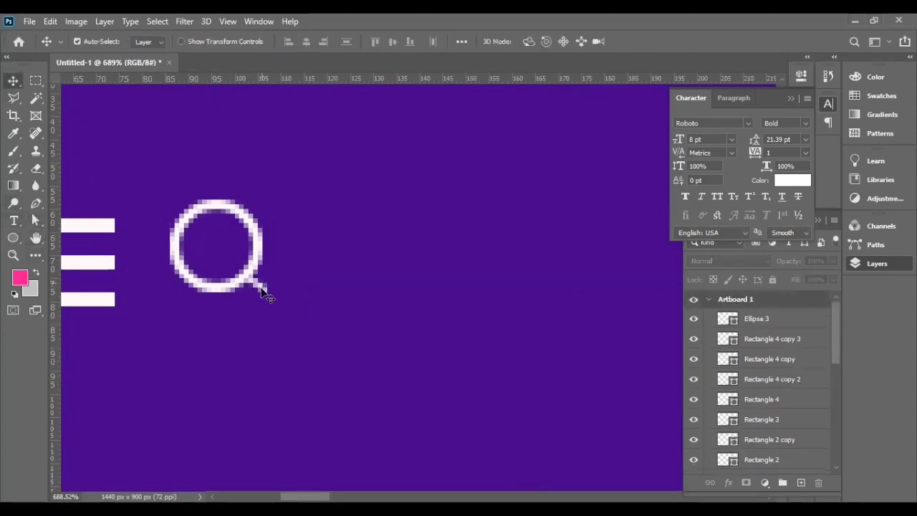
{"action": "key", "text": "a"}
{"action": "left_click", "coordinate": [267, 296]}
{"action": "scroll", "coordinate": [269, 288], "scroll_direction": "up", "scroll_amount": 3}
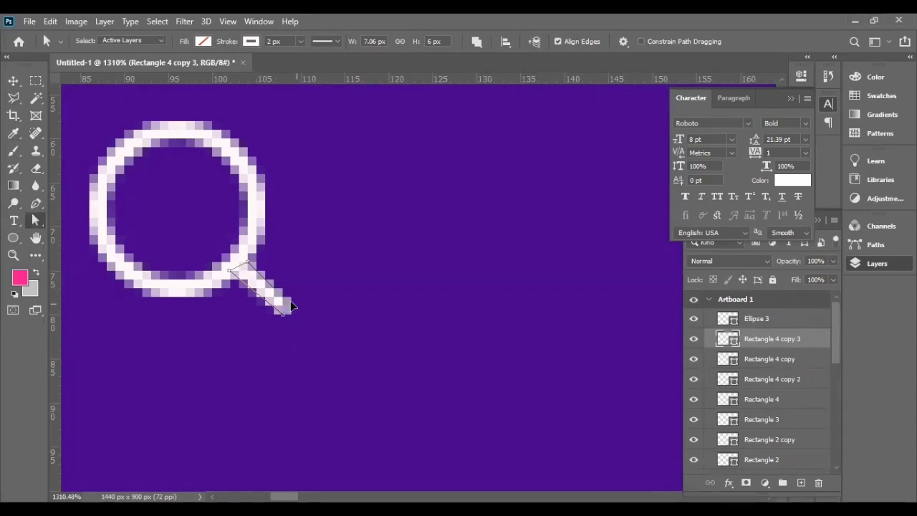
{"action": "key", "text": "ctrl+0"}
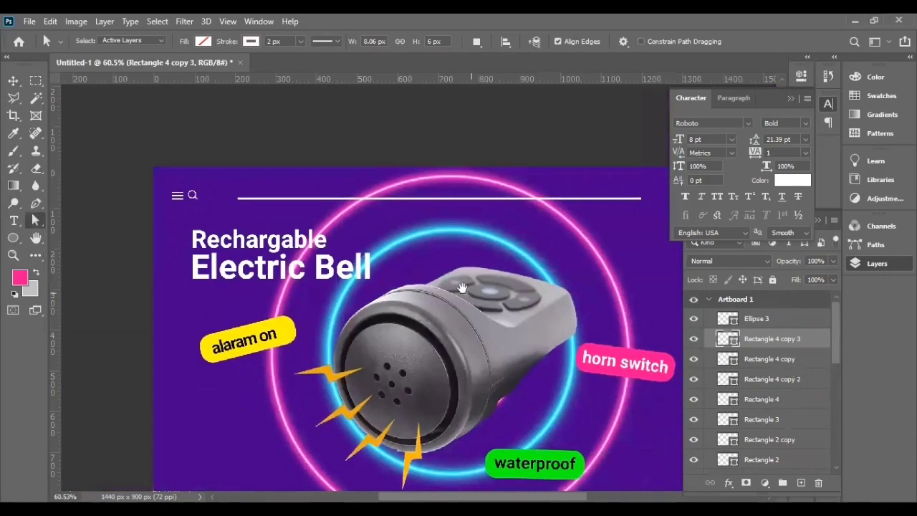
Step: Retype a copy of the headline text as '60mm'
{"action": "left_click", "coordinate": [13, 80]}
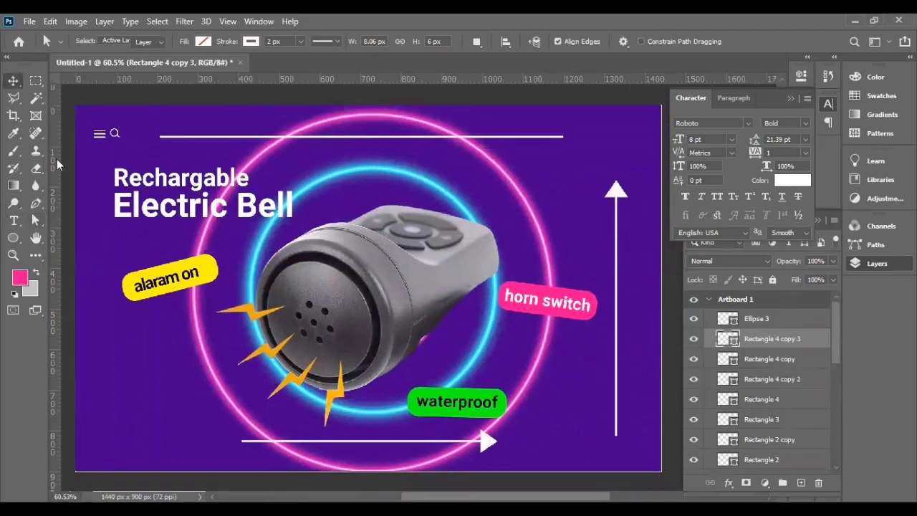
{"action": "left_click", "coordinate": [129, 178]}
{"action": "double_click", "coordinate": [148, 400]}
{"action": "type", "text": "60mm"}
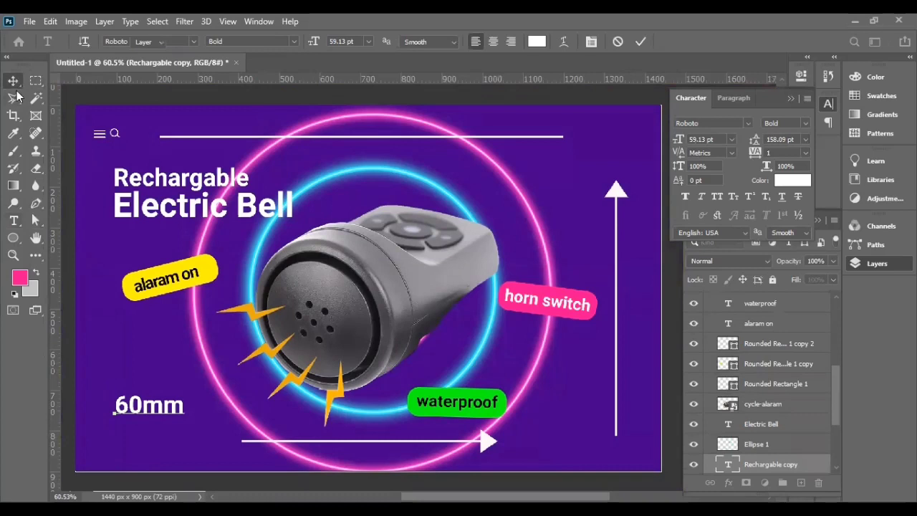
{"action": "left_click", "coordinate": [14, 82]}
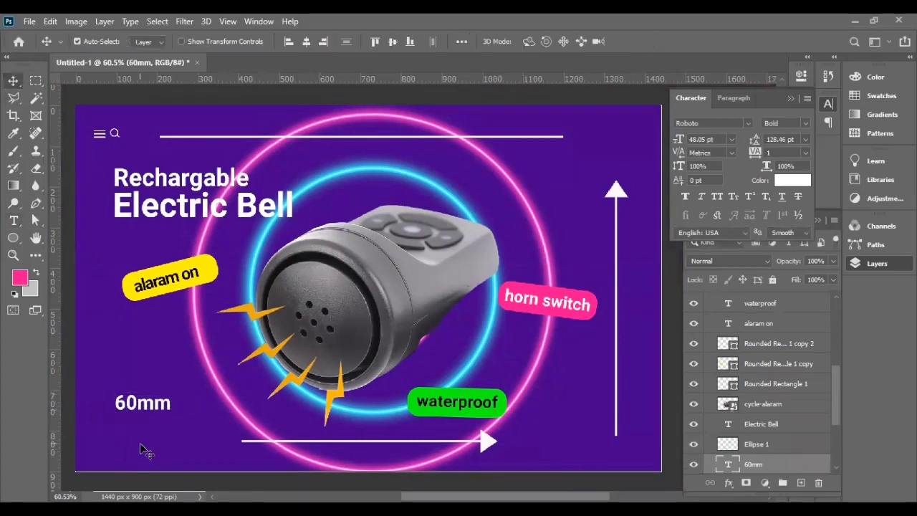
Step: Centre the 60mm label above the bottom arrow and move the waterproof tag left
{"action": "left_click_drag", "start_coordinate": [144, 403], "coordinate": [464, 430]}
{"action": "left_click_drag", "start_coordinate": [541, 442], "coordinate": [543, 442]}
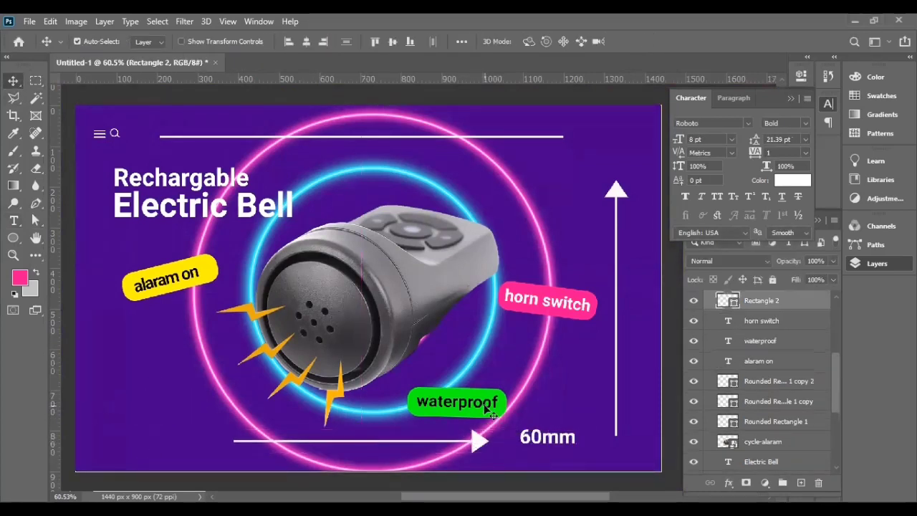
{"action": "left_click_drag", "start_coordinate": [485, 397], "coordinate": [215, 407]}
{"action": "left_click_drag", "start_coordinate": [551, 439], "coordinate": [379, 430]}
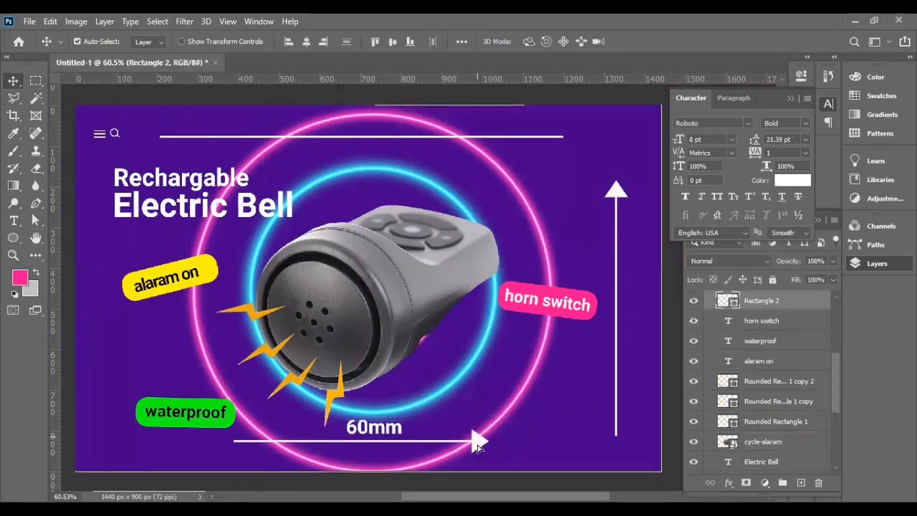
{"action": "left_click_drag", "start_coordinate": [475, 438], "coordinate": [475, 445]}
Step: Create a vertical '34mm' label beside the upward arrow
{"action": "double_click", "coordinate": [574, 364]}
{"action": "type", "text": "34"}
{"action": "key", "text": "ctrl+Return"}
{"action": "key", "text": "ctrl+t"}
{"action": "left_click_drag", "start_coordinate": [560, 421], "coordinate": [540, 409]}
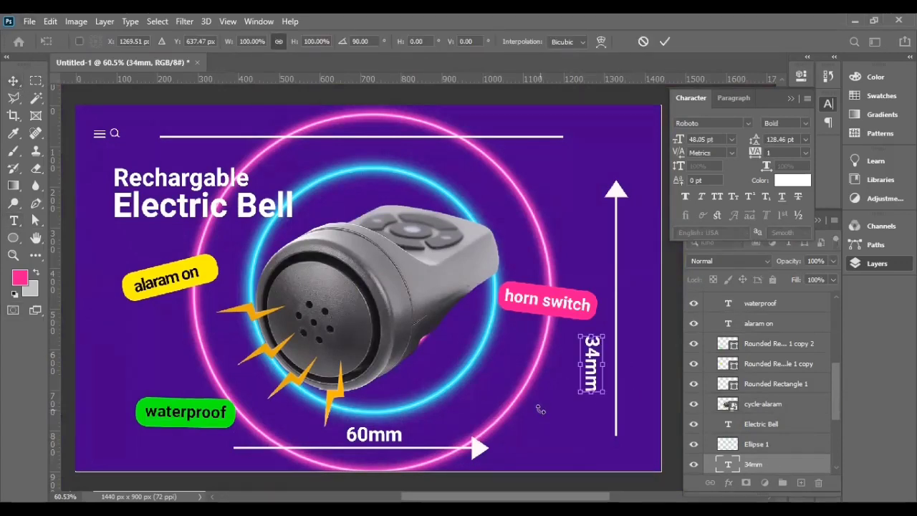
{"action": "key", "text": "Return"}
{"action": "left_click_drag", "start_coordinate": [602, 375], "coordinate": [638, 358]}
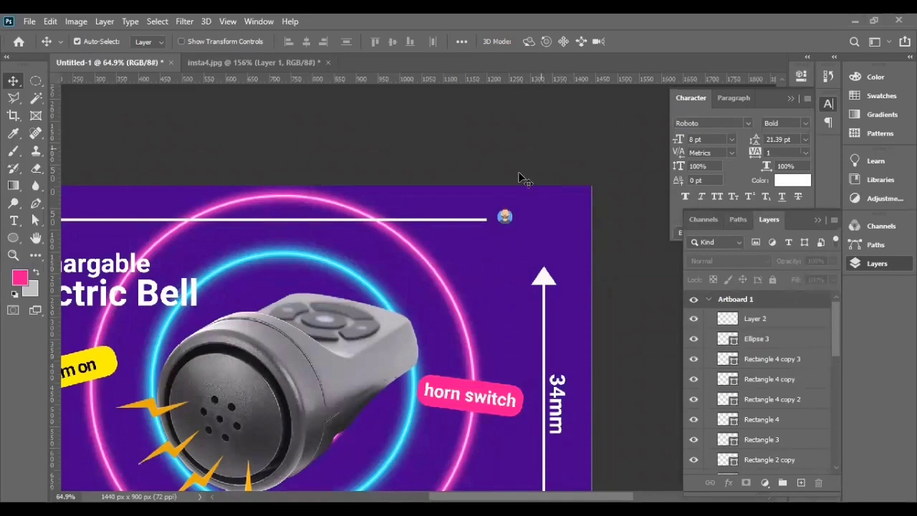
Step: Resize the round avatar picture at the top right
{"action": "scroll", "coordinate": [518, 172], "scroll_direction": "up", "scroll_amount": 3}
{"action": "left_click", "coordinate": [525, 233]}
{"action": "key", "text": "ctrl+t"}
{"action": "key", "text": "Return"}
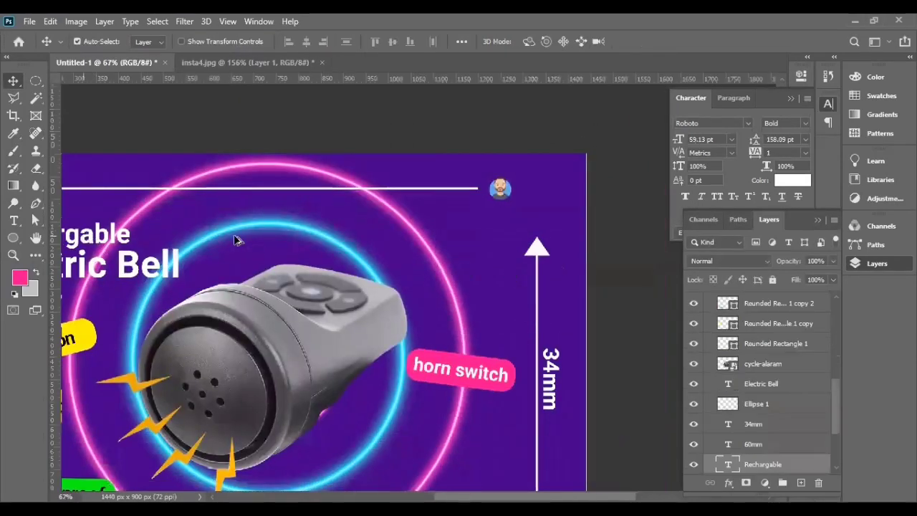
Step: Duplicate the headline text beside the avatar and retype it as 'hi'
{"action": "left_click_drag", "start_coordinate": [237, 240], "coordinate": [473, 244]}
{"action": "double_click", "coordinate": [456, 240]}
{"action": "type", "text": "hi"}
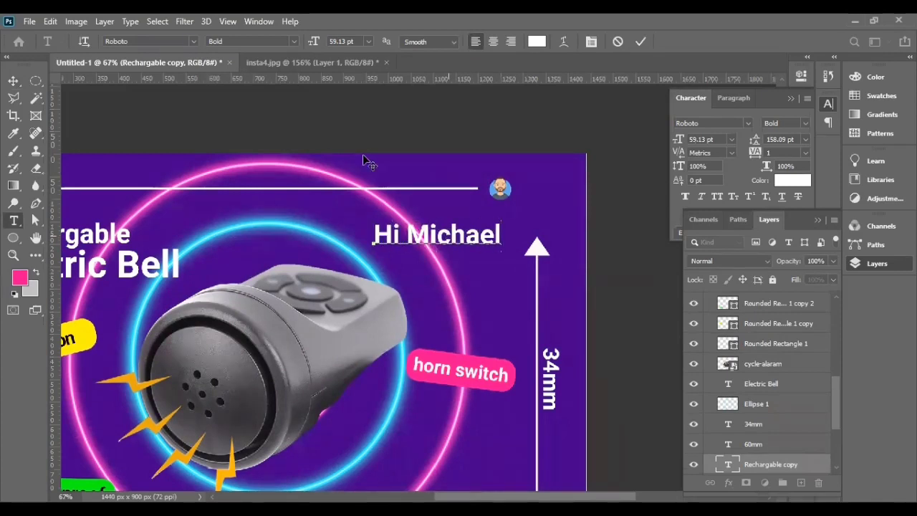
{"action": "left_click", "coordinate": [13, 81]}
Step: Shrink the 'hi' greeting to about half size with a 22 font size
{"action": "key", "text": "ctrl+t"}
{"action": "left_click_drag", "start_coordinate": [508, 248], "coordinate": [441, 237]}
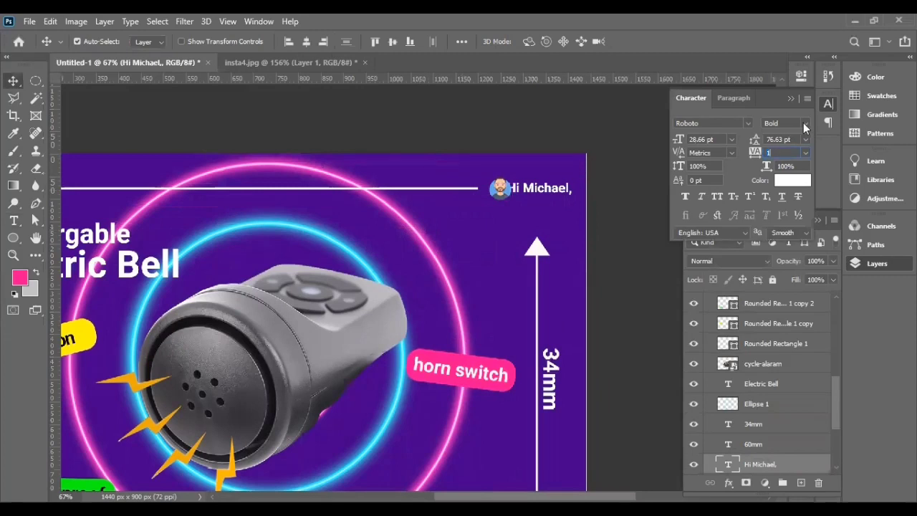
{"action": "left_click", "coordinate": [723, 139]}
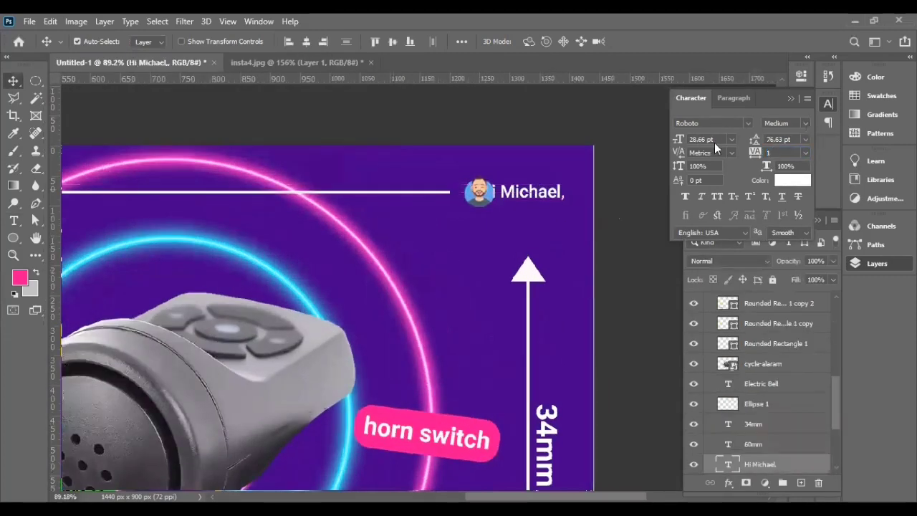
{"action": "type", "text": "22"}
{"action": "key", "text": "Return"}
{"action": "left_click", "coordinate": [607, 201]}
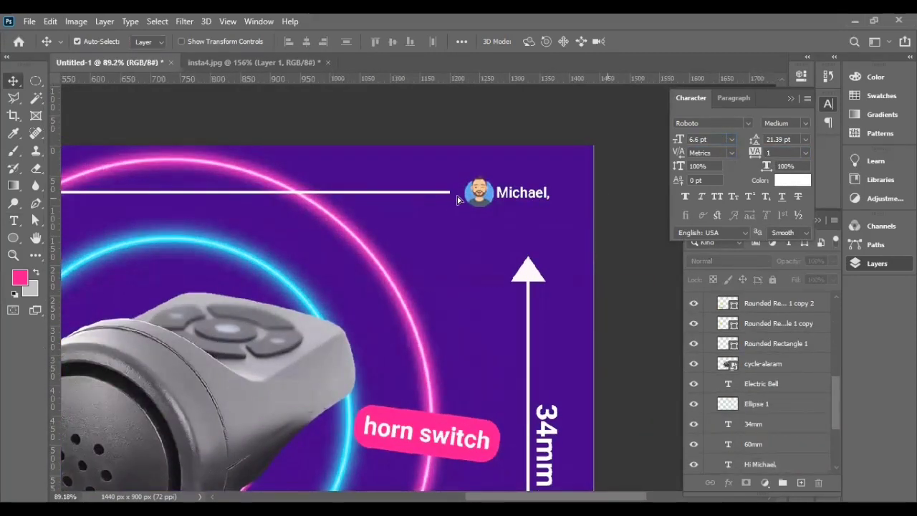
Step: Shorten the long top white line so it ends before the avatar
{"action": "left_click", "coordinate": [448, 191]}
{"action": "key", "text": "ctrl+t"}
{"action": "left_click_drag", "start_coordinate": [440, 192], "coordinate": [419, 192]}
{"action": "key", "text": "Return"}
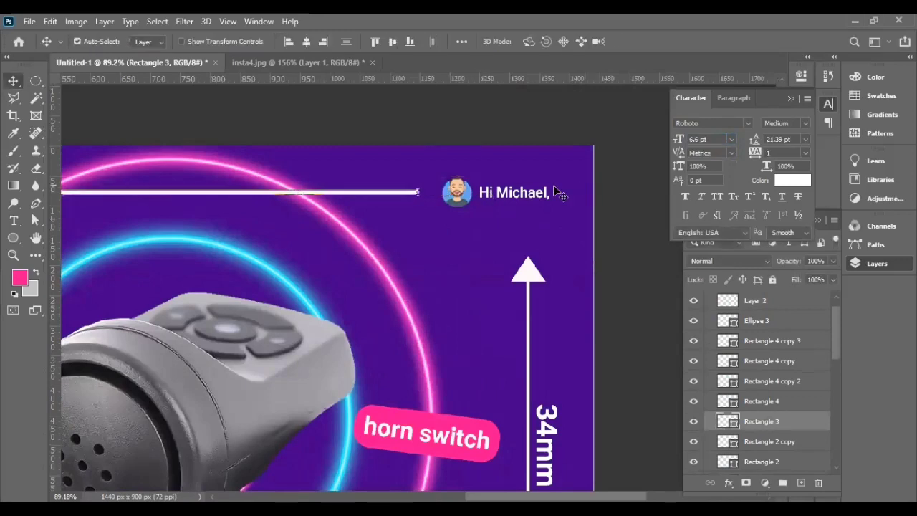
{"action": "left_click", "coordinate": [495, 192]}
{"action": "left_click", "coordinate": [617, 207]}
Step: Collapse the side panels, then open and close the web export settings
{"action": "scroll", "coordinate": [605, 172], "scroll_direction": "down", "scroll_amount": 3}
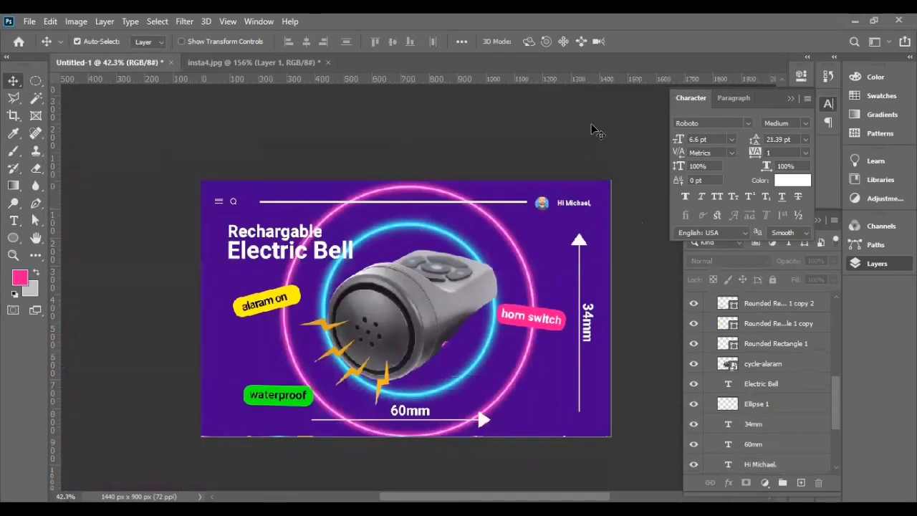
{"action": "left_click", "coordinate": [790, 99]}
{"action": "scroll", "coordinate": [698, 330], "scroll_direction": "up", "scroll_amount": 1}
{"action": "left_click", "coordinate": [29, 20]}
{"action": "left_click", "coordinate": [237, 271]}
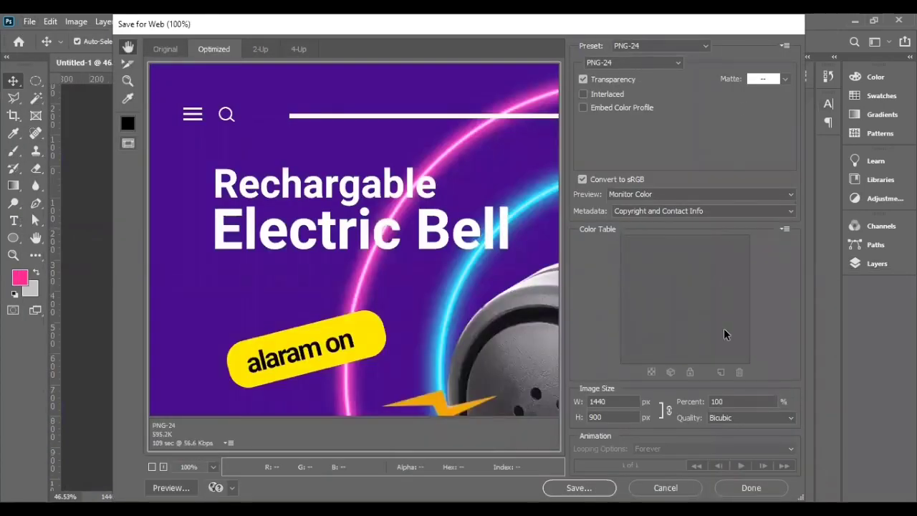
{"action": "left_click", "coordinate": [751, 488]}
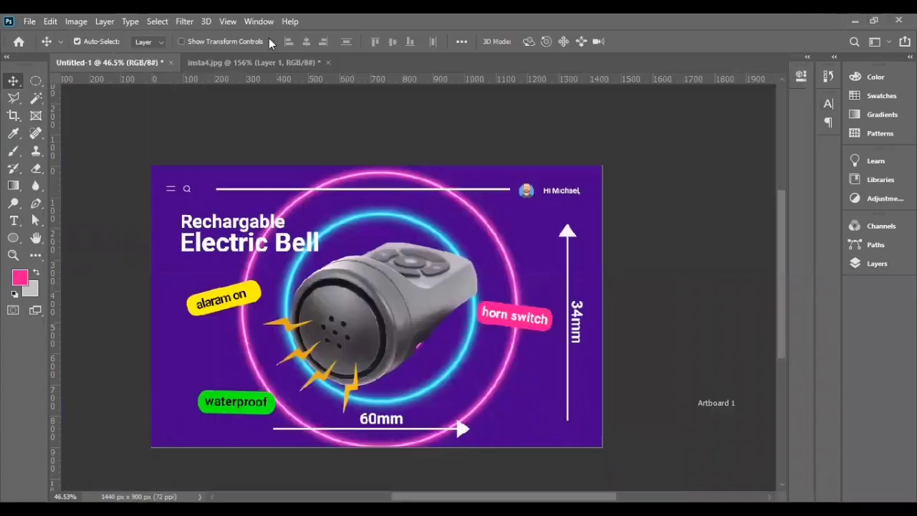